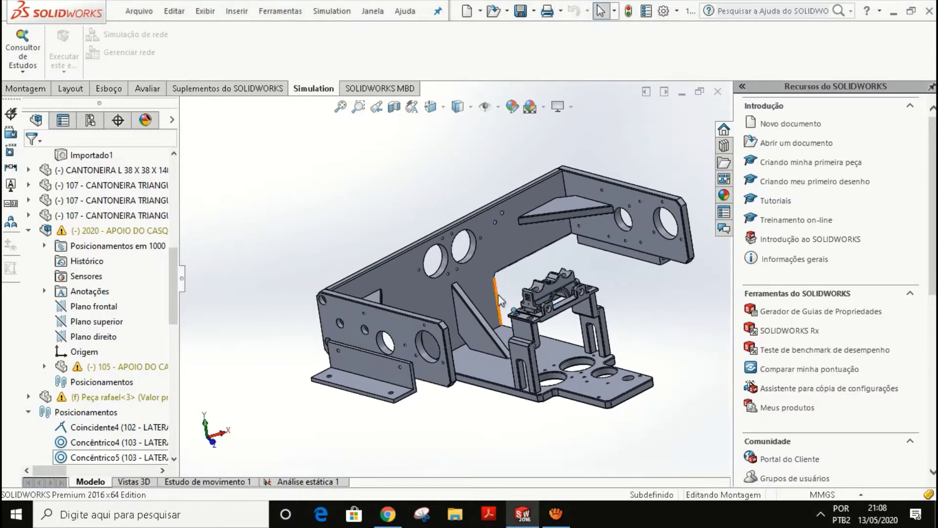
Examine the main camera base plate and the bearing support mounted above the lower plate up close.
click(482, 291)
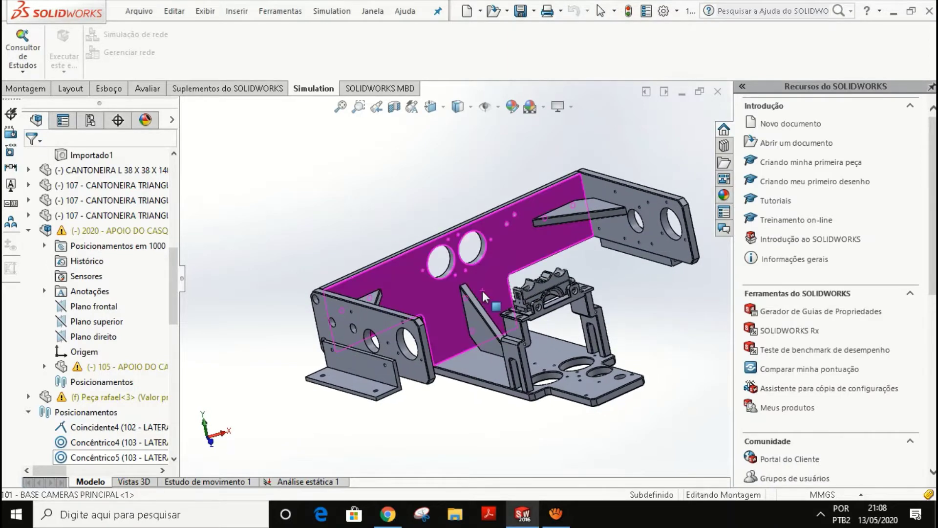
click(488, 300)
click(374, 194)
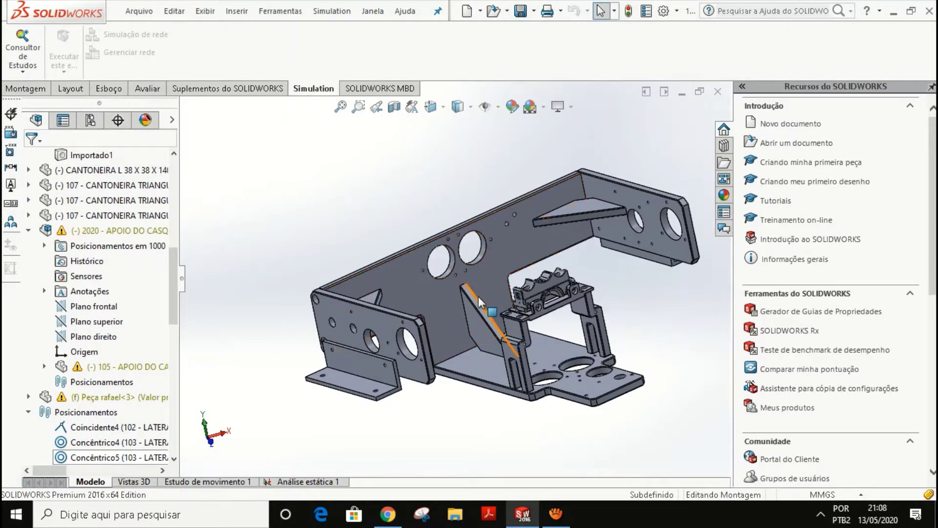
scroll(543, 293, down, 10)
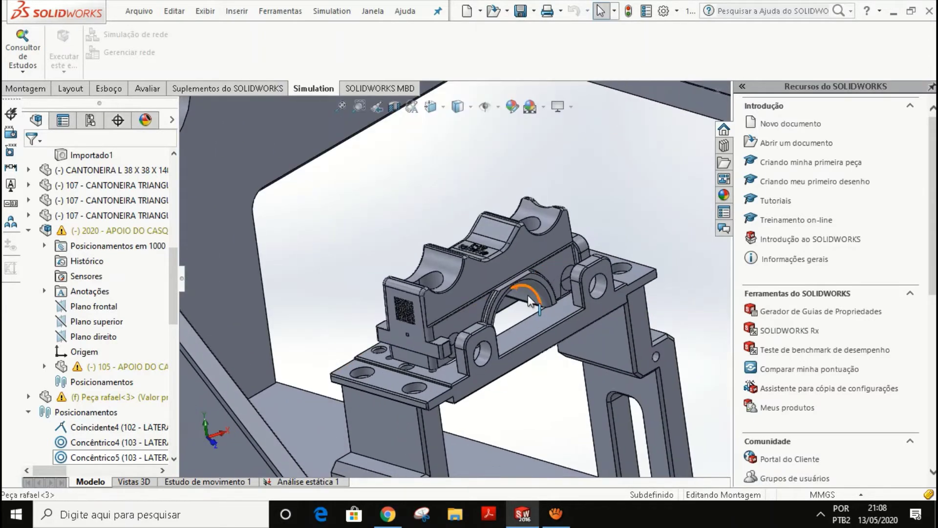
scroll(527, 294, up, 10)
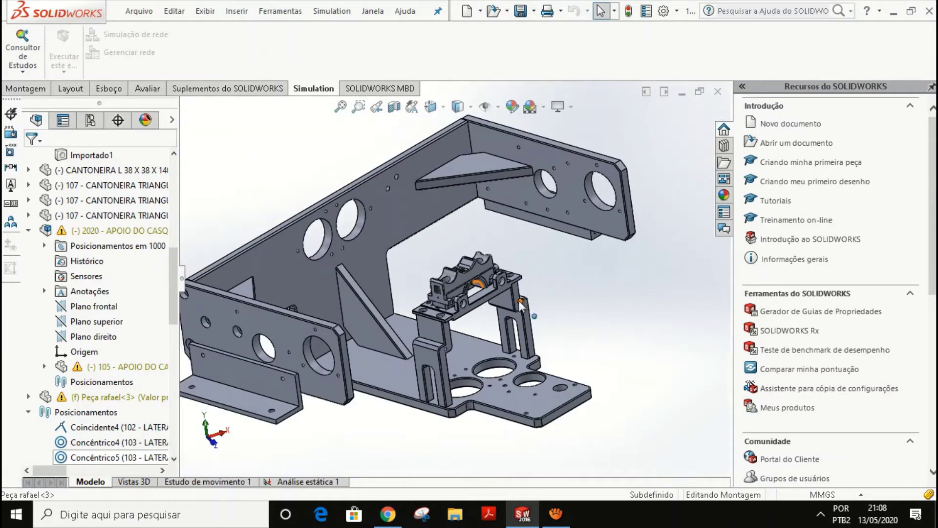
middle_drag(479, 315, 459, 278)
scroll(459, 279, down, 4)
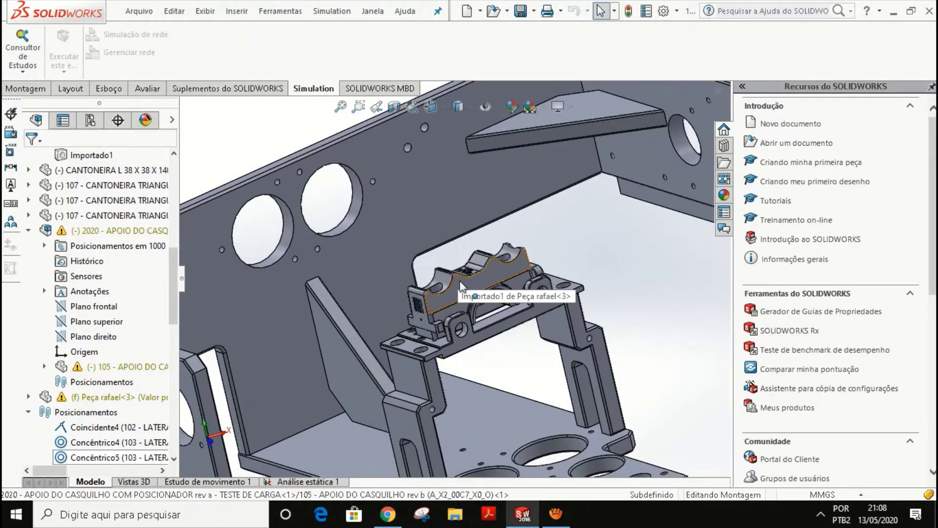
scroll(420, 303, up, 5)
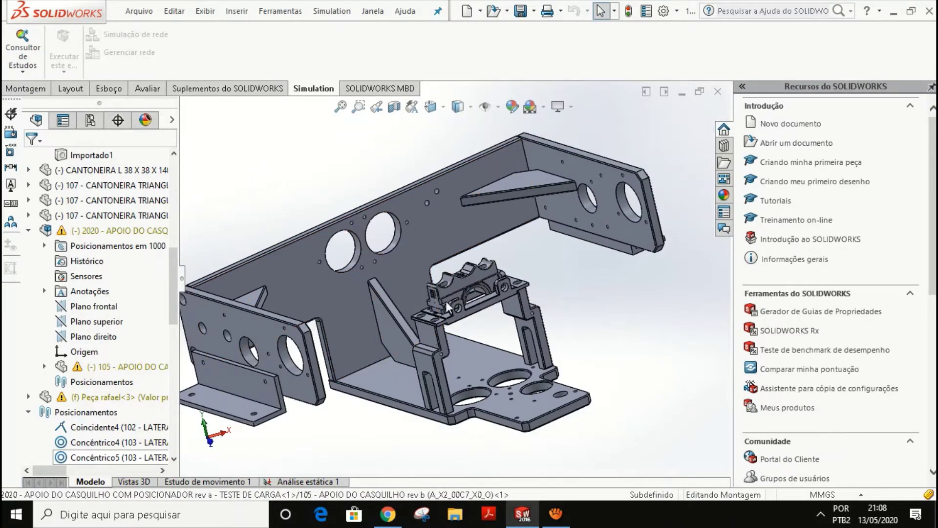
scroll(446, 301, down, 6)
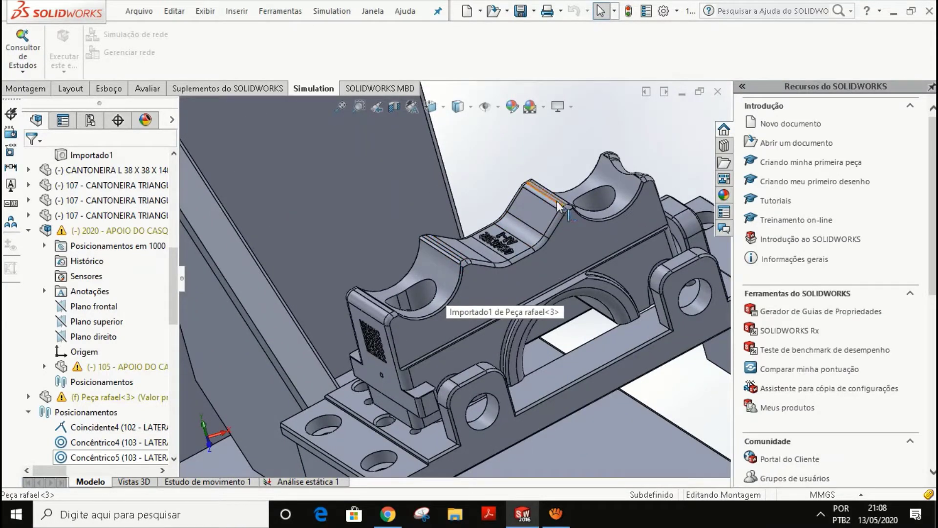
scroll(501, 258, up, 6)
Examine the whole camera support assembly from several angles, including the side plates, gussets and angle brackets.
scroll(490, 278, up, 1)
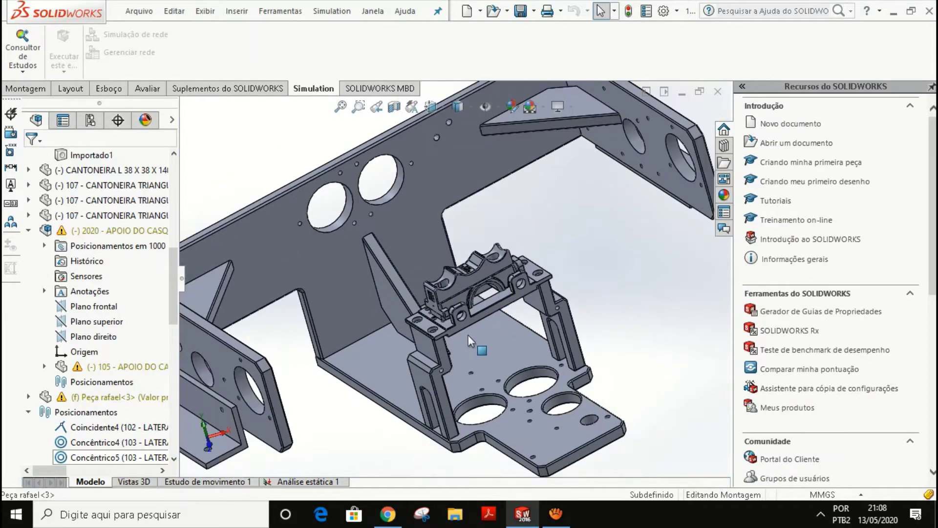
middle_drag(468, 335, 458, 320)
scroll(499, 238, up, 2)
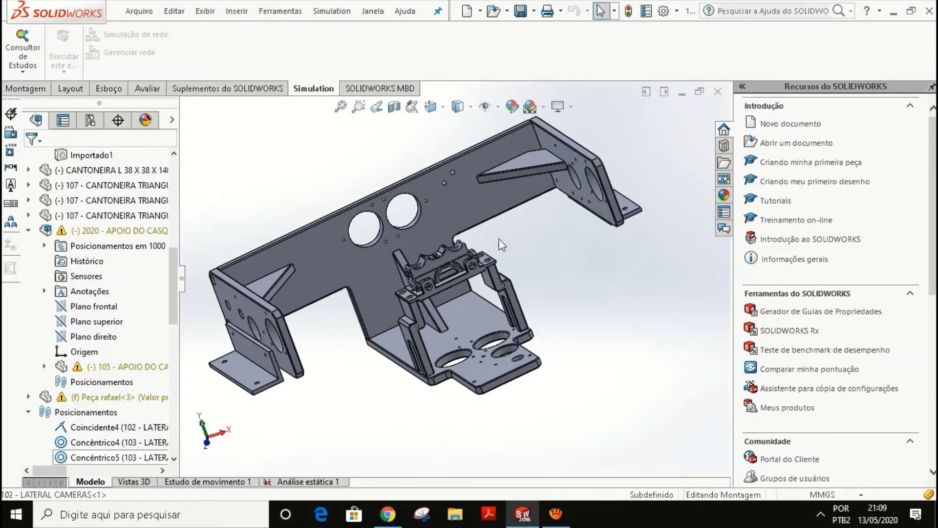
scroll(432, 259, down, 4)
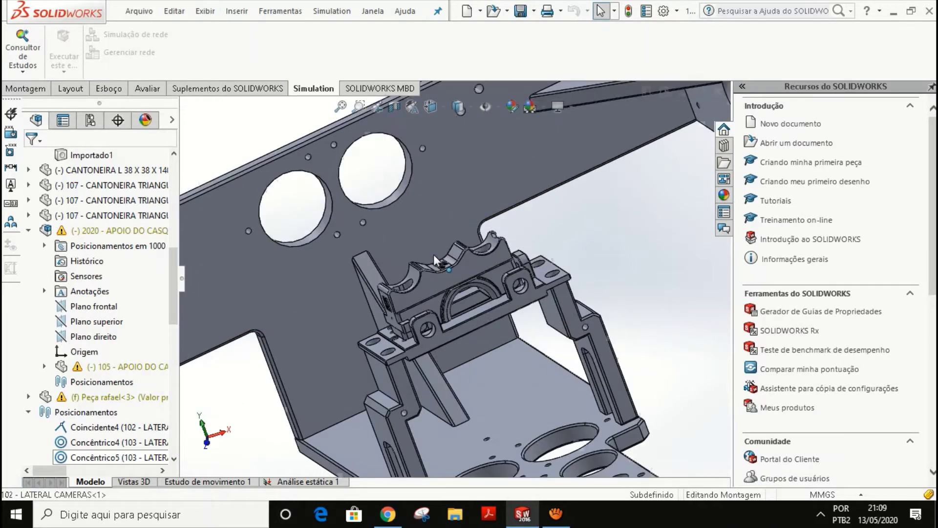
scroll(444, 287, up, 2)
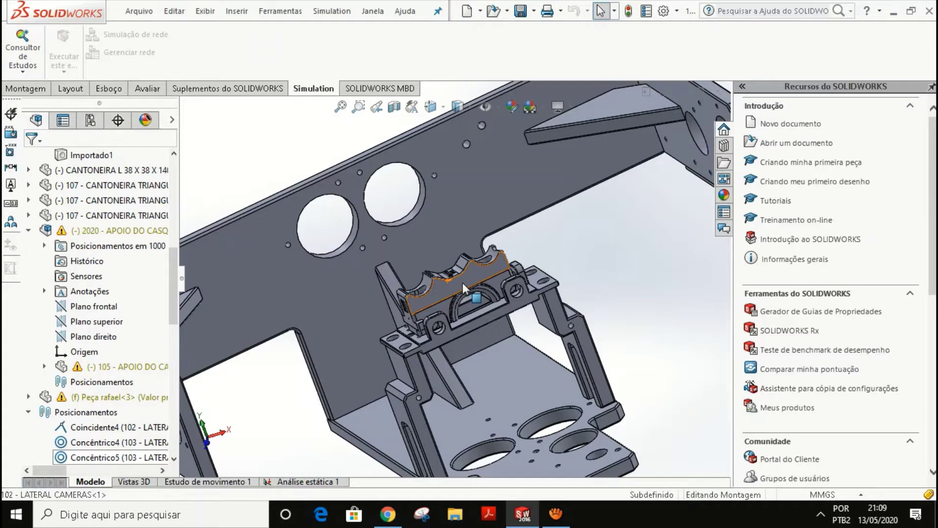
key(f)
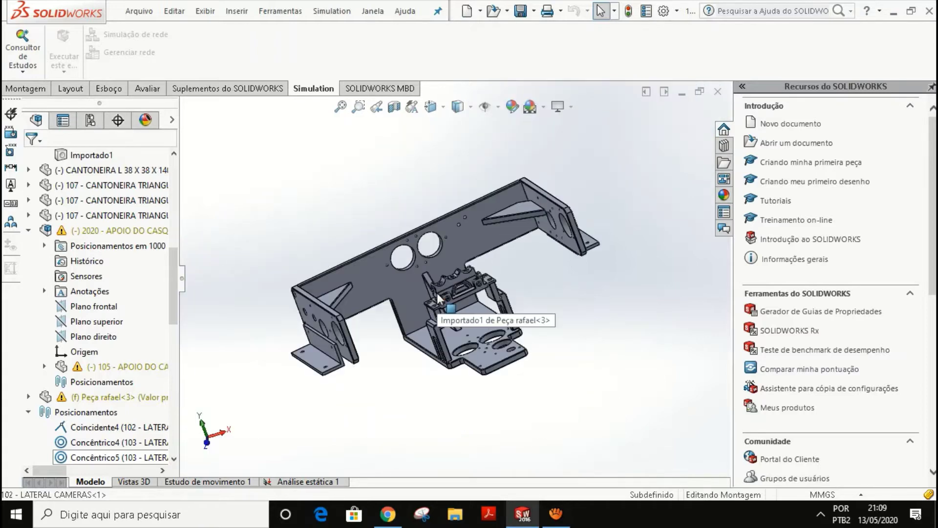
scroll(433, 283, down, 3)
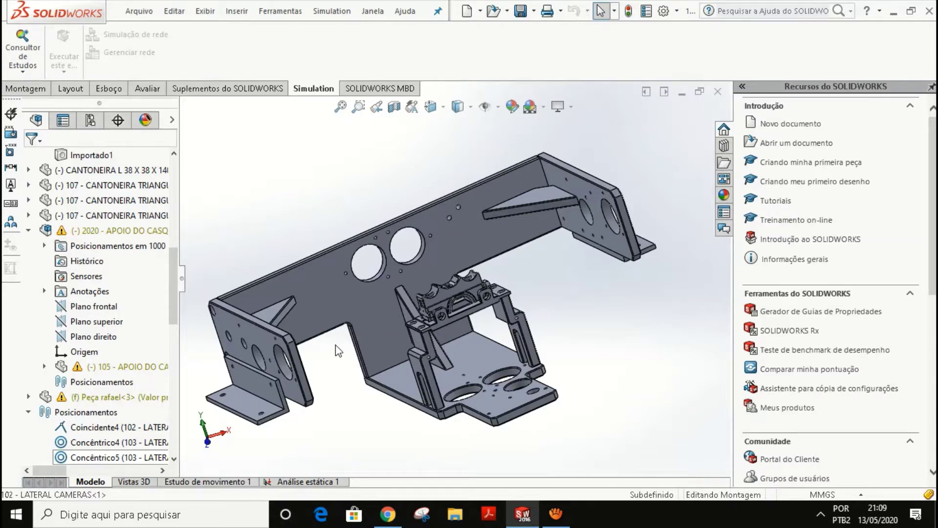
middle_drag(357, 325, 361, 318)
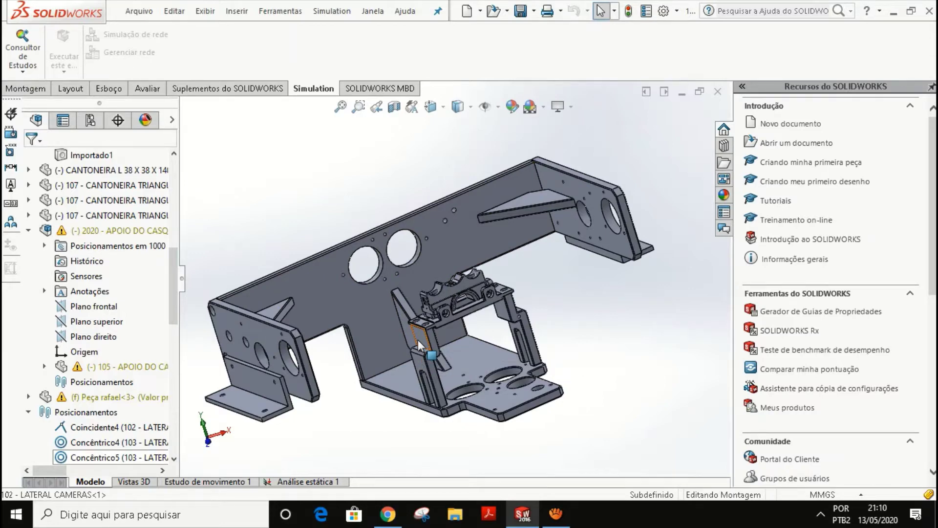
scroll(346, 364, up, 3)
mouse_move(350, 339)
middle_down()
mouse_move(361, 317)
mouse_move(351, 342)
middle_up()
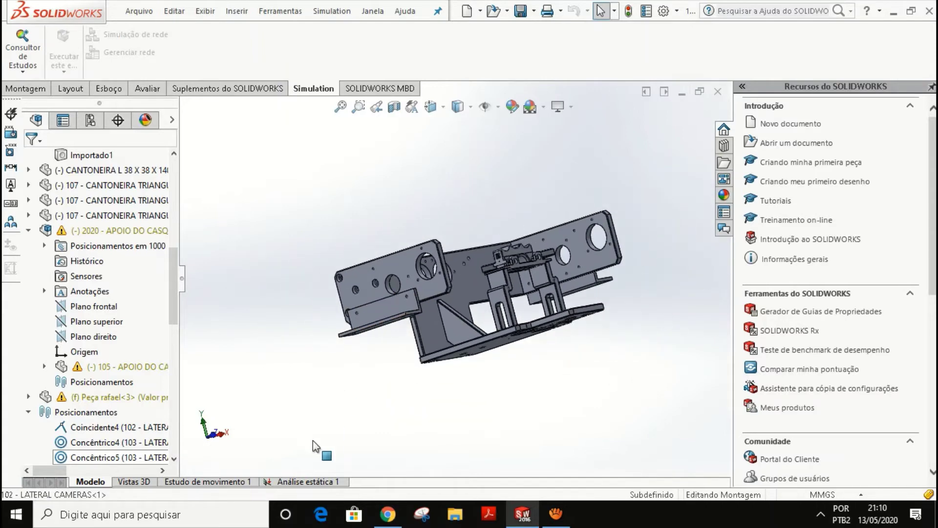
Open the static study Análise estática 1 and examine its fixtures, bolts and force across the whole assembly.
click(304, 482)
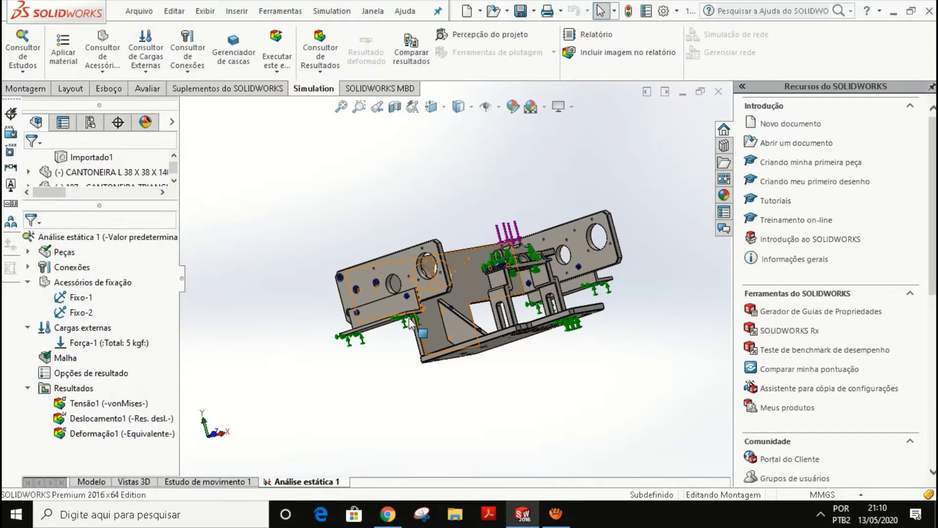
middle_drag(424, 307, 401, 337)
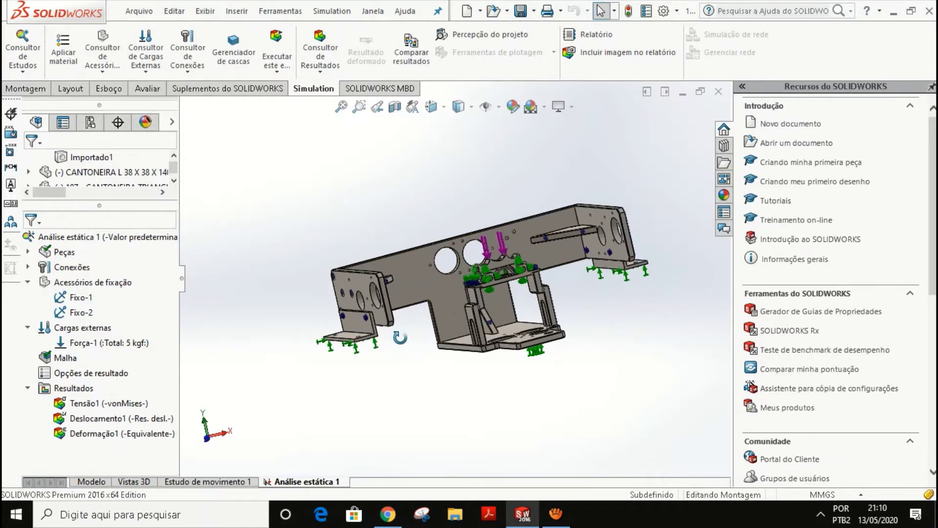
middle_drag(483, 335, 458, 362)
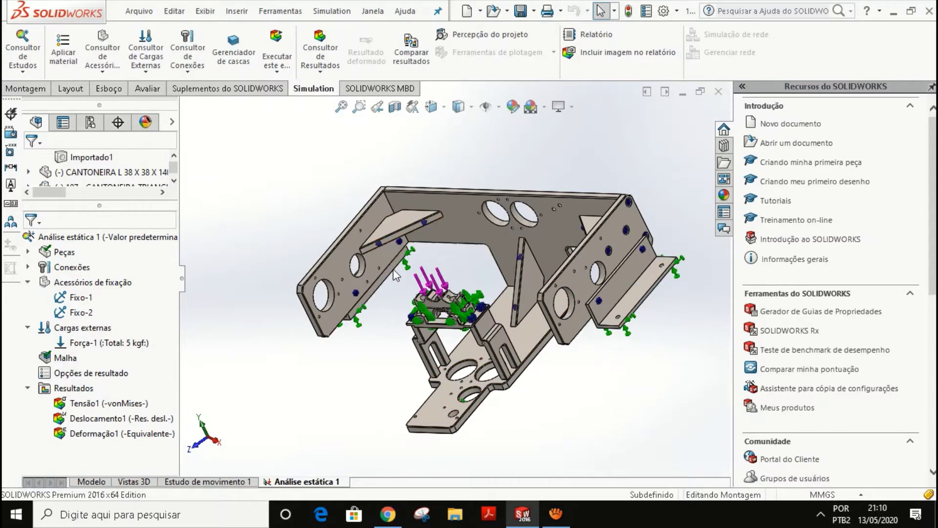
middle_drag(405, 247, 397, 282)
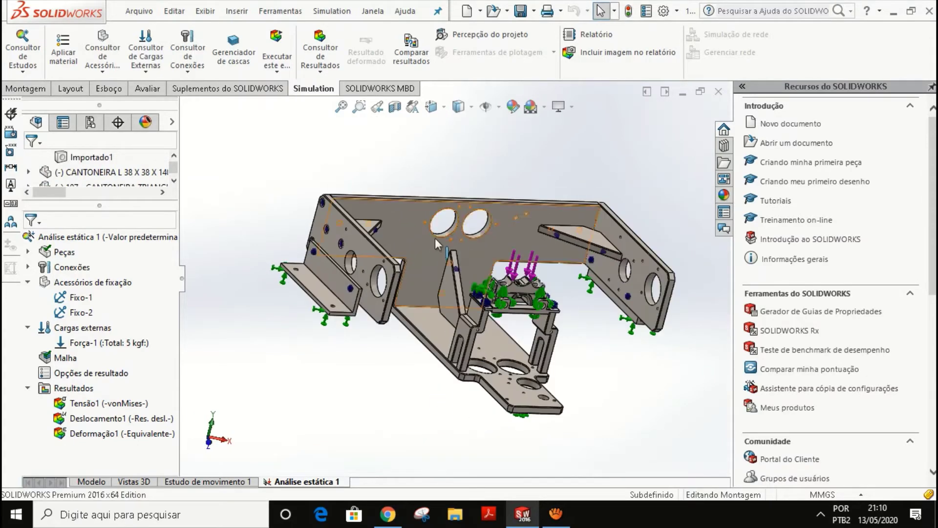
click(397, 282)
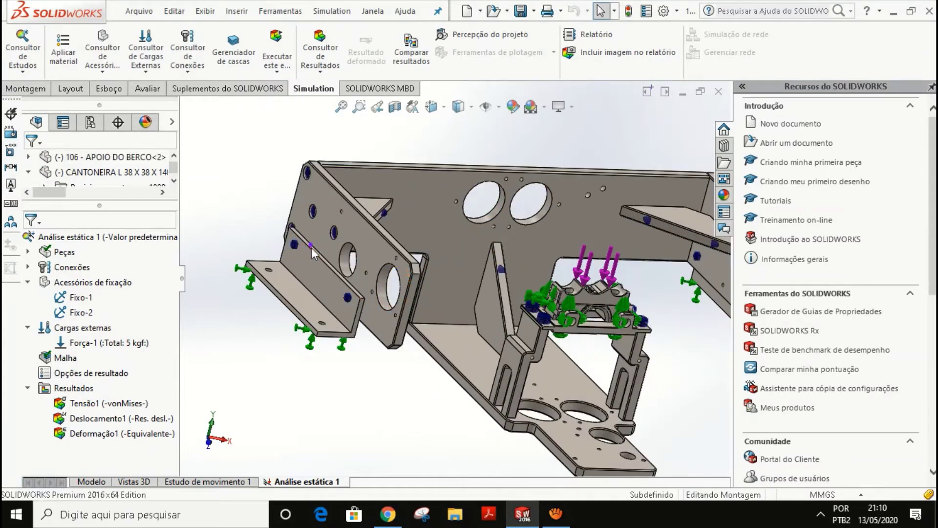
Inspect the bolt connectors joining the side plate to the main base plate and the L-shaped angle bracket.
scroll(337, 274, down, 3)
scroll(338, 274, down, 1)
middle_drag(338, 274, 349, 254)
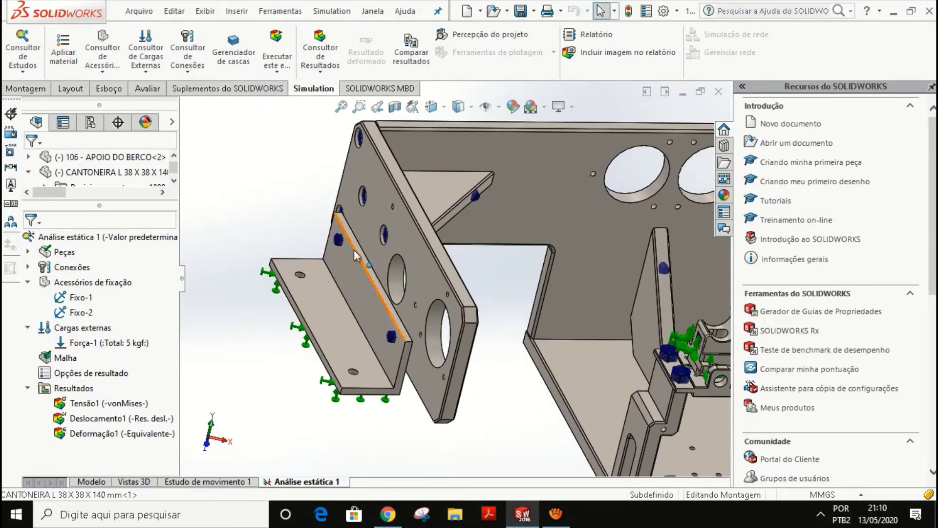
middle_drag(371, 243, 397, 227)
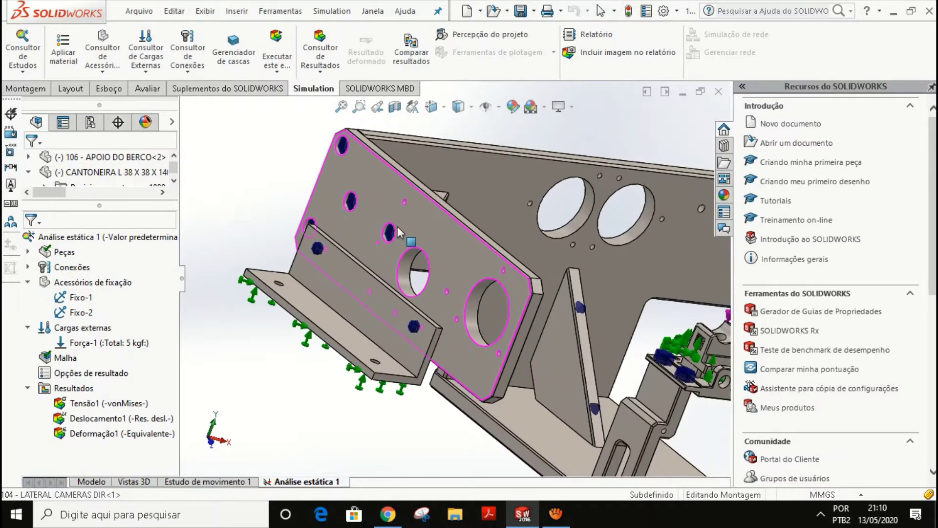
scroll(362, 219, down, 2)
scroll(361, 214, down, 3)
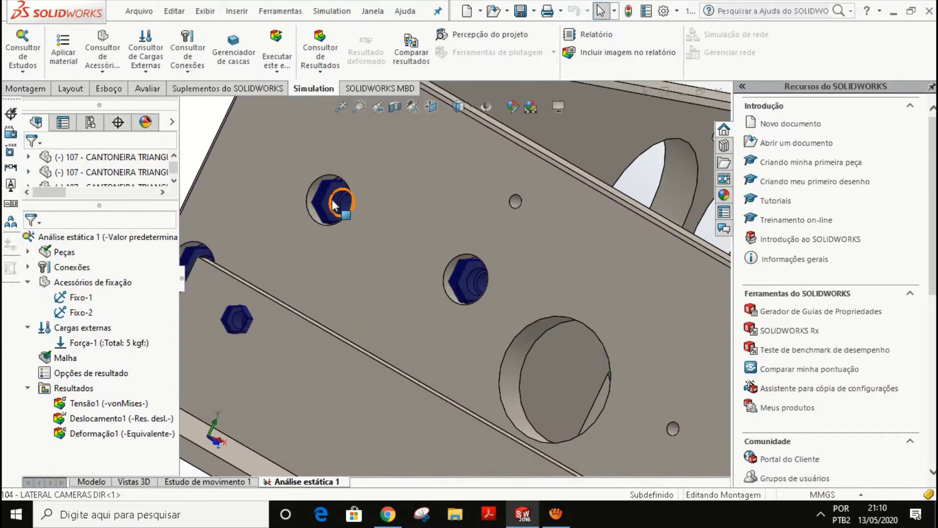
scroll(334, 204, up, 3)
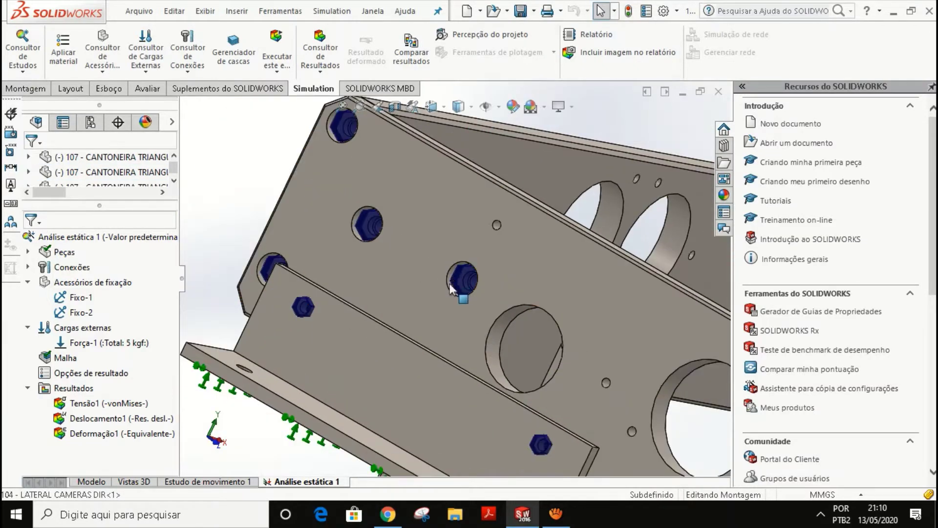
Inspect the side plate from the opposite viewing side, including the fixed supports beneath its angle bracket.
scroll(432, 266, up, 4)
middle_drag(441, 274, 422, 313)
scroll(450, 318, up, 2)
scroll(586, 331, up, 2)
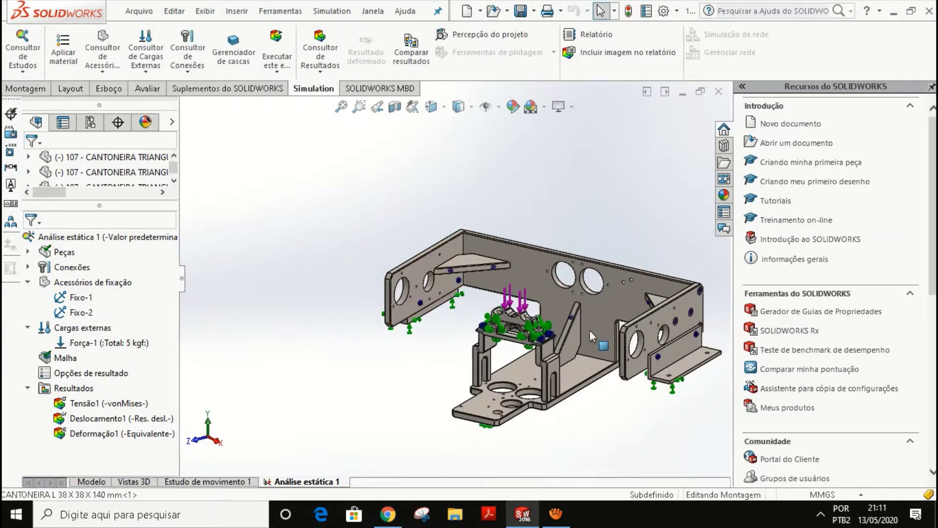
key(f)
scroll(538, 304, down, 3)
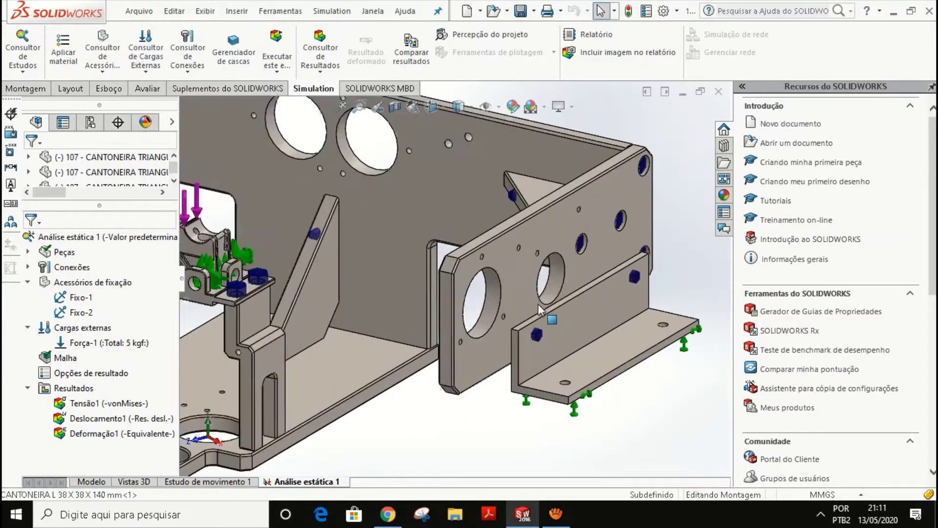
scroll(400, 309, down, 2)
scroll(376, 342, down, 2)
scroll(376, 341, up, 3)
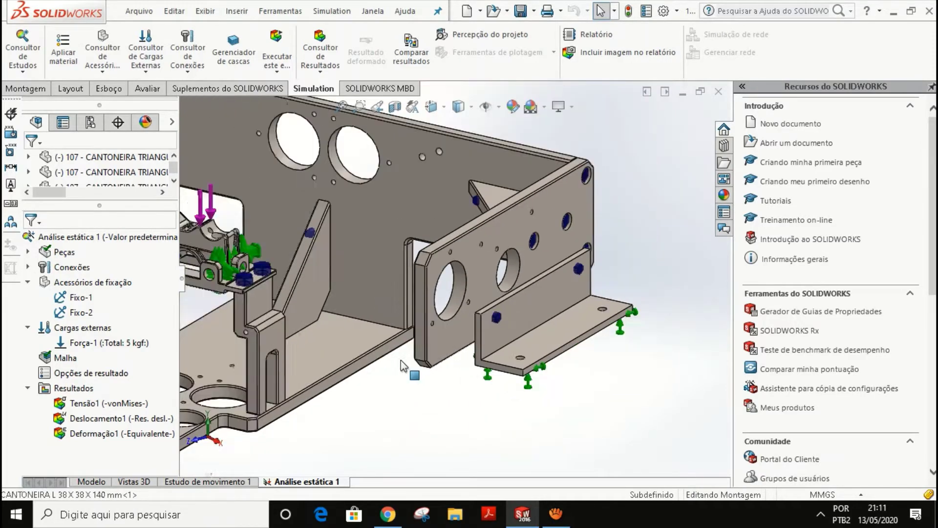
Inspect the bolt connectors and fixed support on the underside of the lower plate.
middle_drag(400, 360, 398, 251)
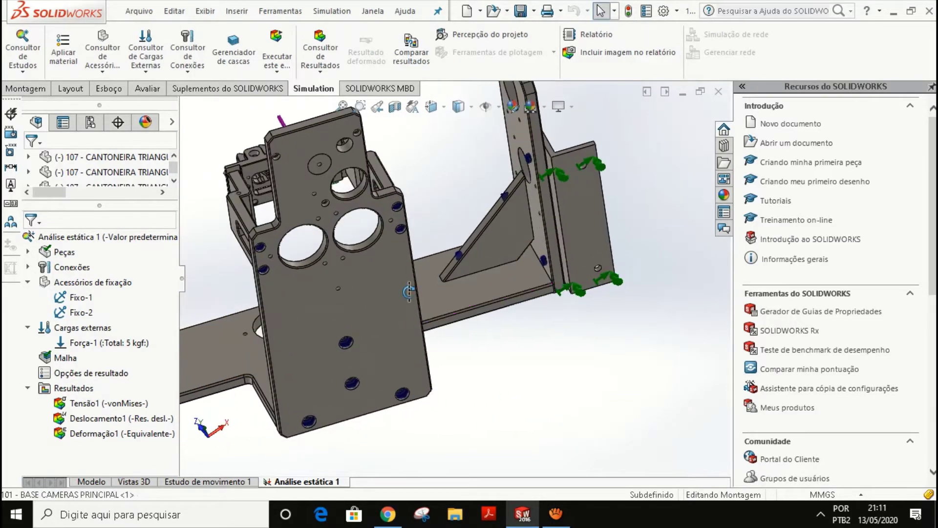
scroll(398, 252, down, 1)
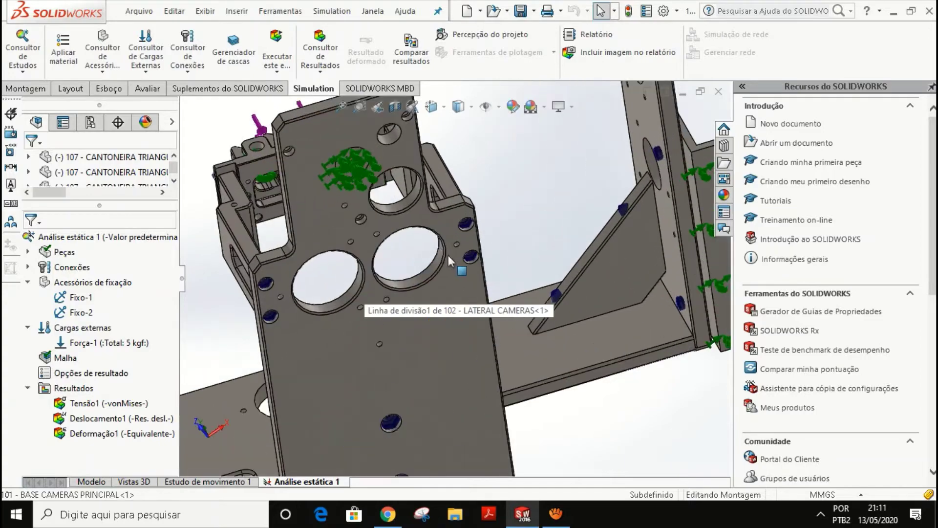
scroll(467, 254, down, 3)
scroll(449, 259, up, 4)
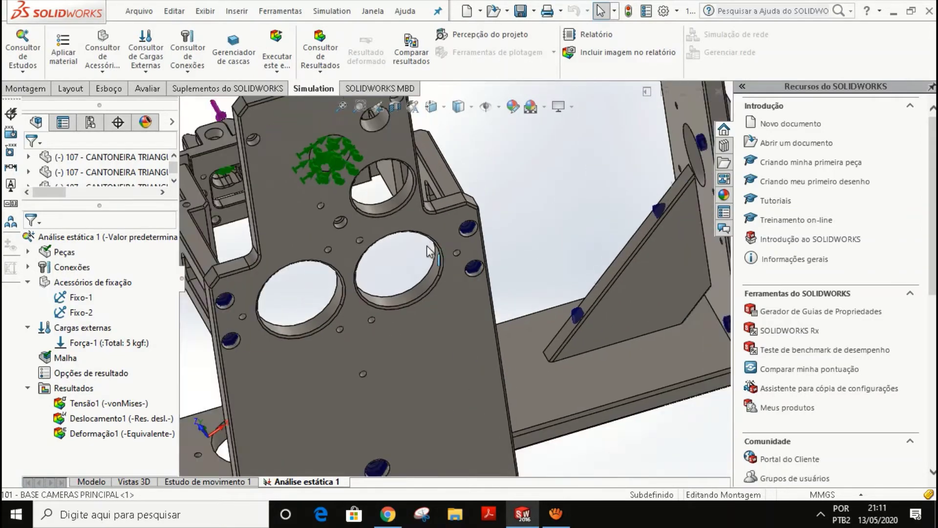
Inspect the bearing support's mounting bolts, its fixed faces and the force arrows on its upper edges.
middle_drag(437, 250, 471, 250)
scroll(470, 250, down, 5)
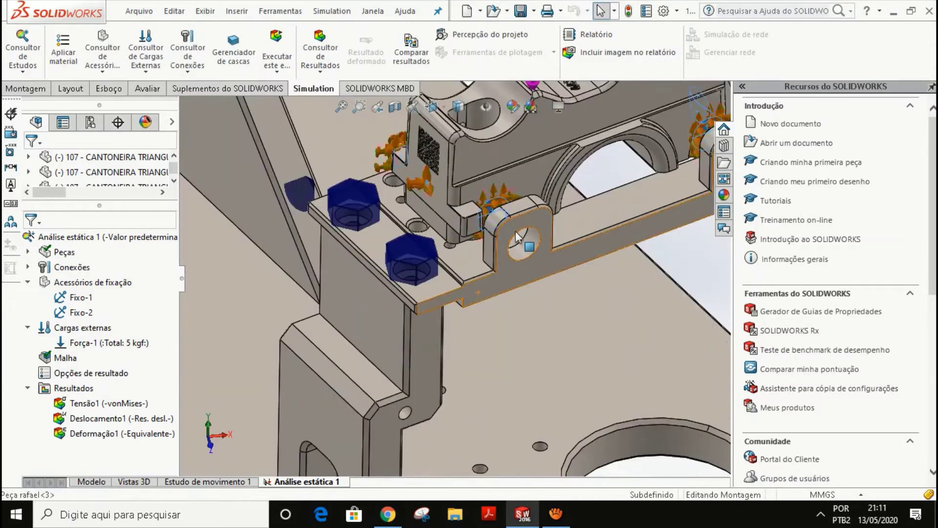
middle_drag(516, 233, 481, 215)
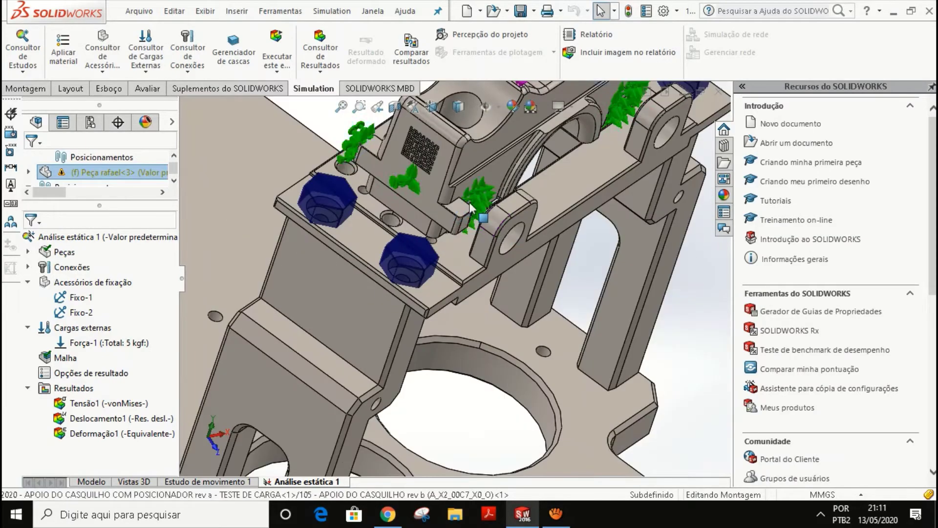
scroll(416, 180, down, 2)
scroll(443, 206, up, 2)
scroll(444, 206, up, 2)
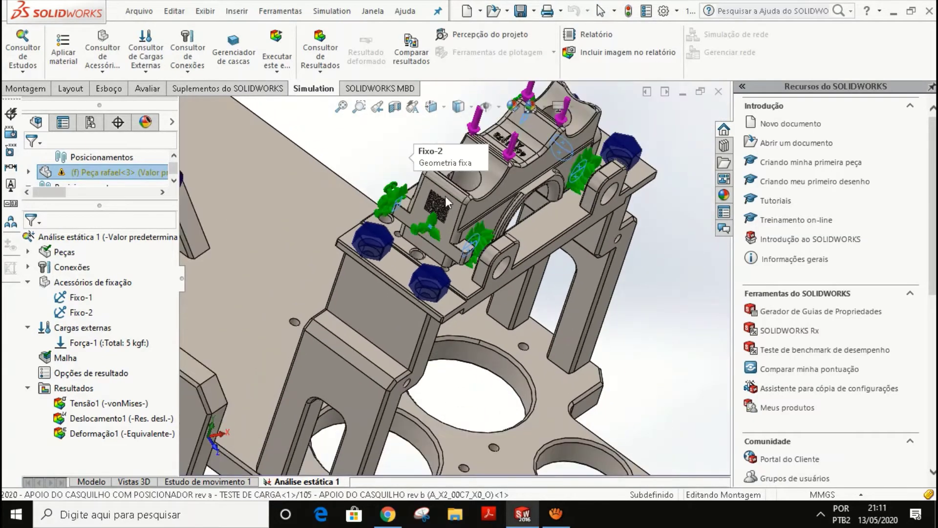
scroll(465, 193, up, 3)
middle_drag(508, 188, 472, 181)
scroll(519, 178, down, 3)
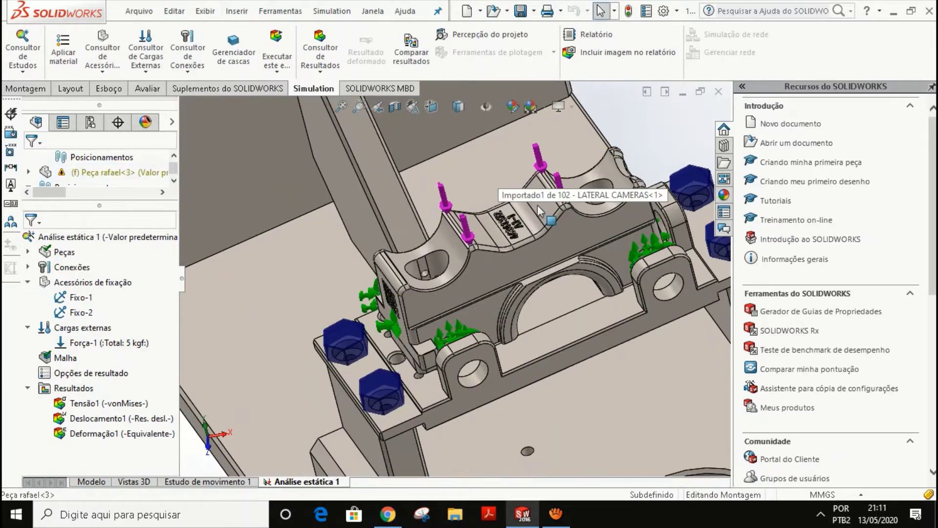
scroll(533, 210, down, 2)
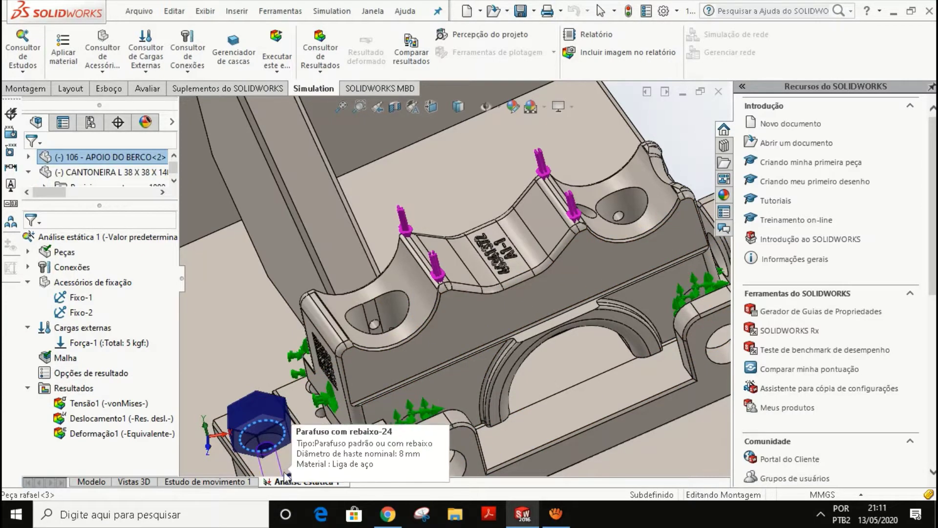
Create a new static study (Análise estática) named Análise estática 2.
click(23, 73)
click(49, 104)
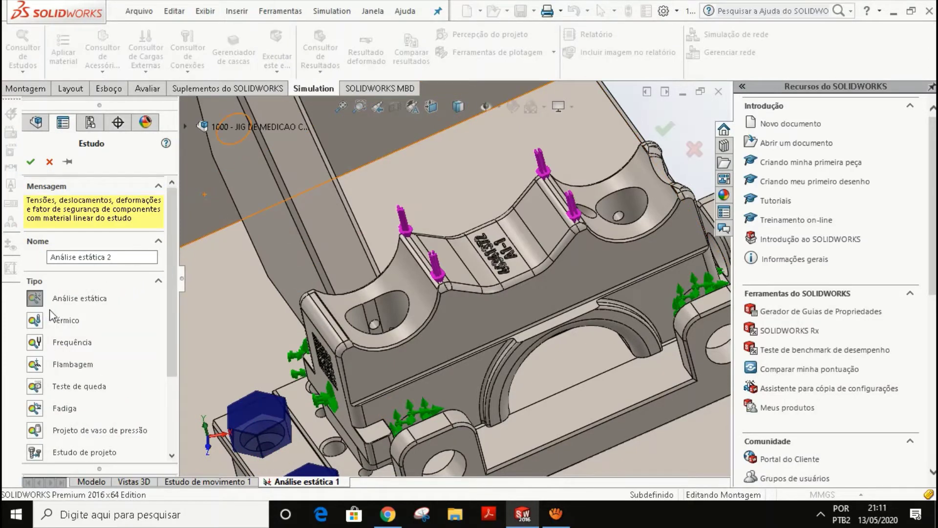
click(31, 161)
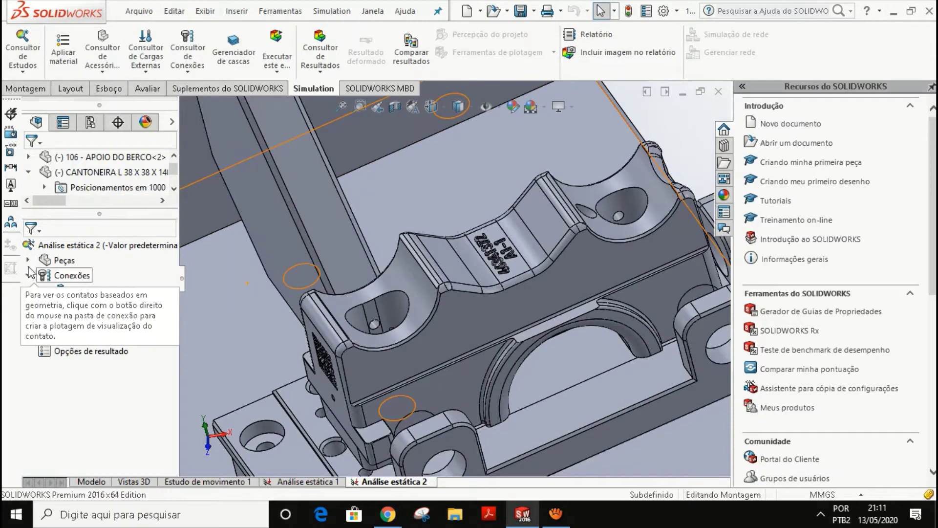
Expand the parts of Análise estática 2 and widen the study tree until the full part names can be read.
click(28, 260)
click(108, 275)
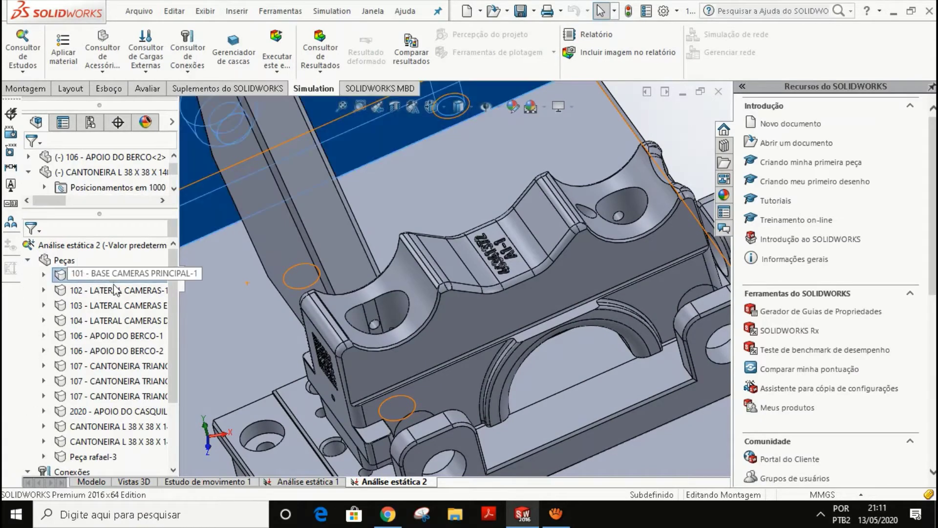
scroll(122, 352, down, 2)
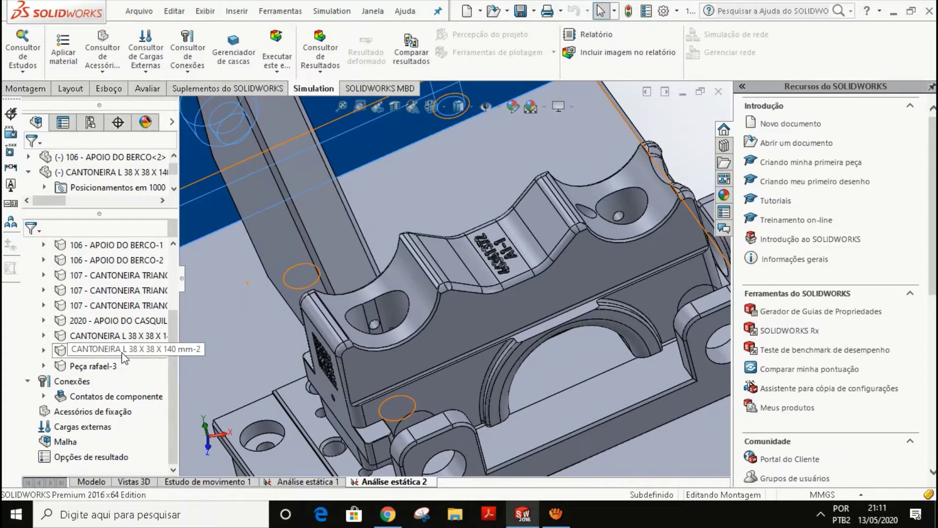
drag(181, 279, 350, 281)
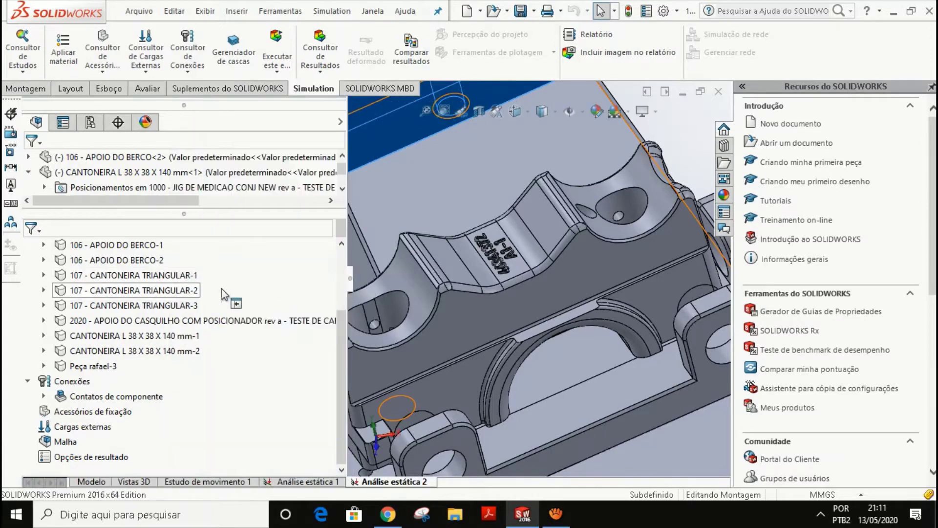
click(186, 292)
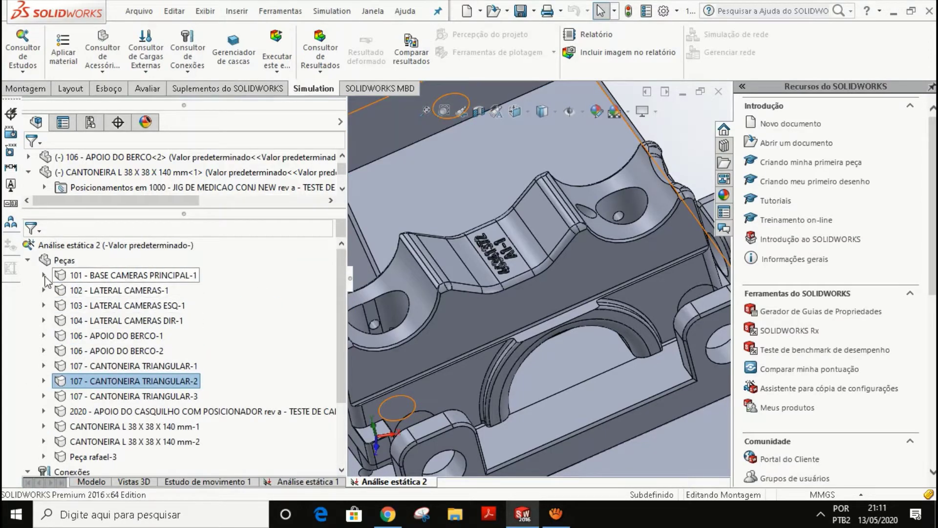
Review the material options for 101 - BASE CAMERAS PRINCIPAL-1 and 2020 - APOIO DO CASQUILHO COM POSICIONADOR without applying any.
right_click(89, 276)
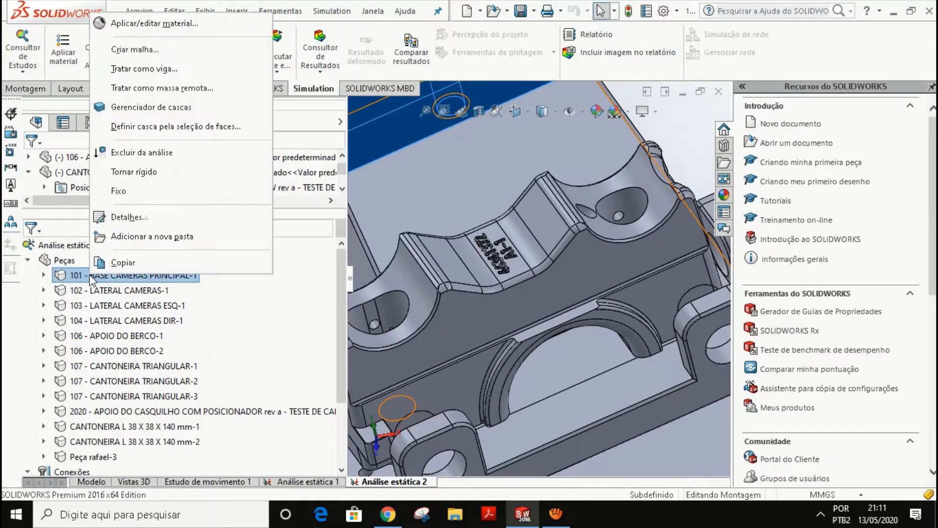
click(168, 26)
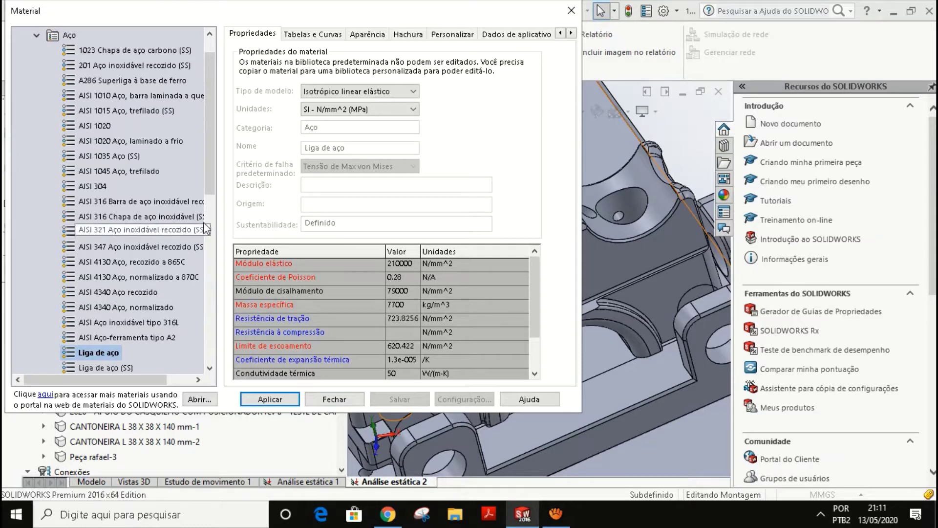
click(335, 400)
click(151, 411)
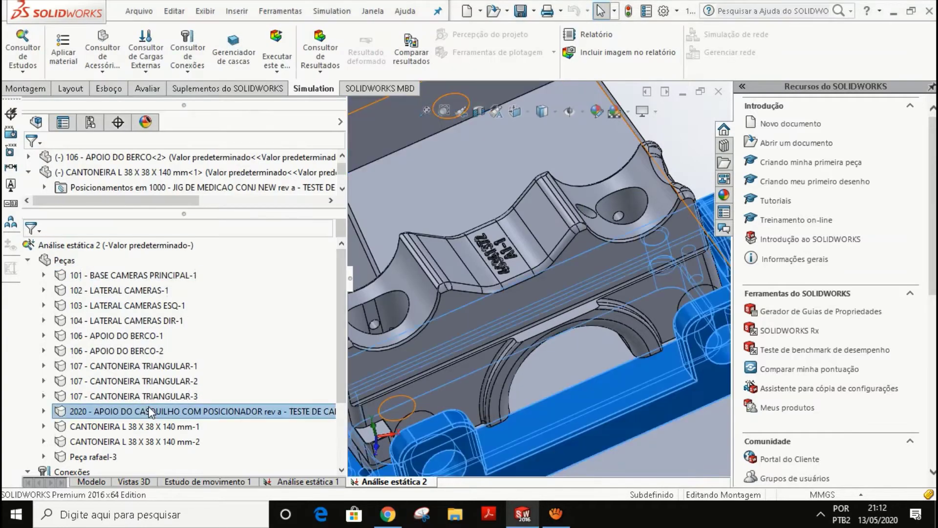
right_click(172, 414)
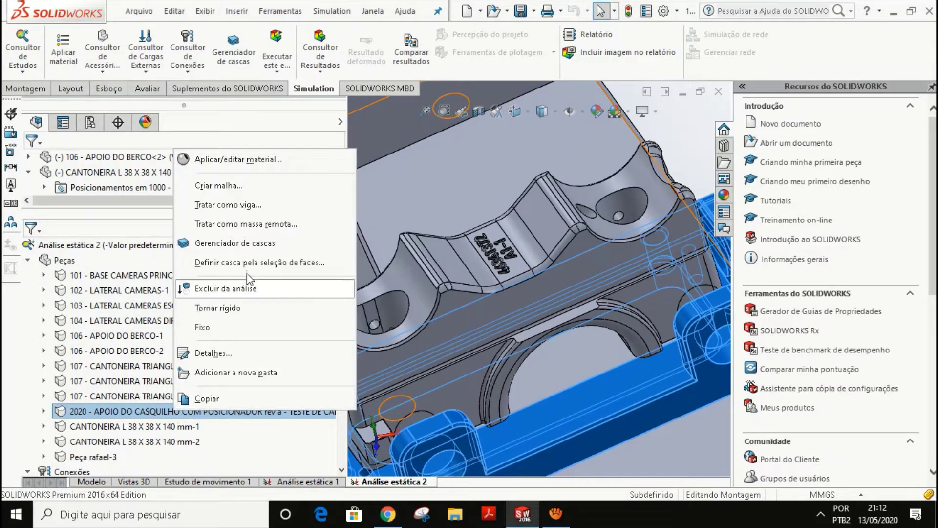
click(237, 160)
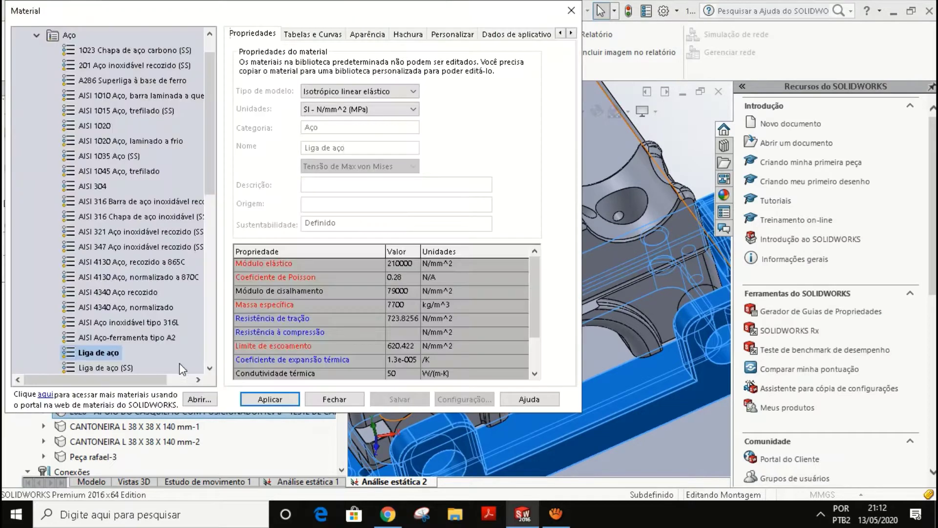
click(322, 399)
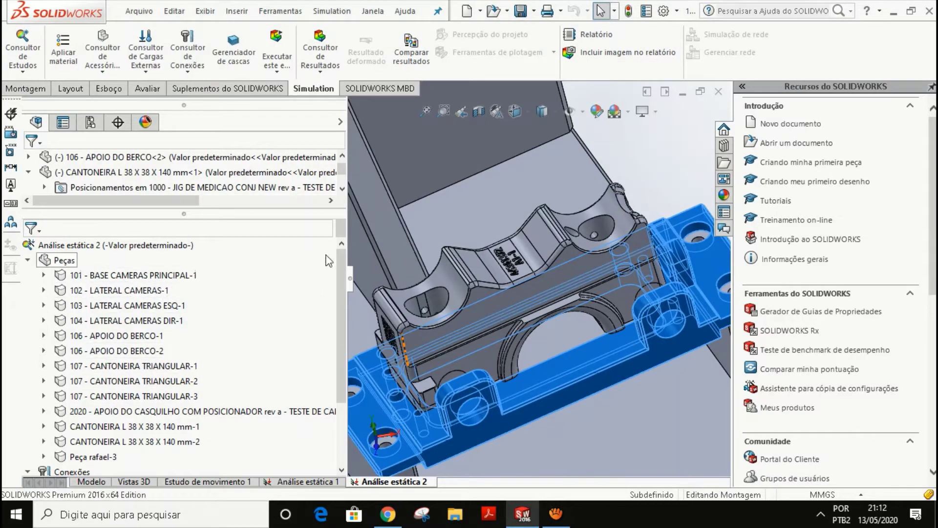
Try to assign the aluminium alloy Liga 6061 to the angle bracket CANTONEIRA L 38 X 38 X 140 mm-1.
scroll(336, 294, down, 1)
scroll(336, 294, up, 1)
scroll(500, 350, up, 2)
scroll(501, 340, up, 6)
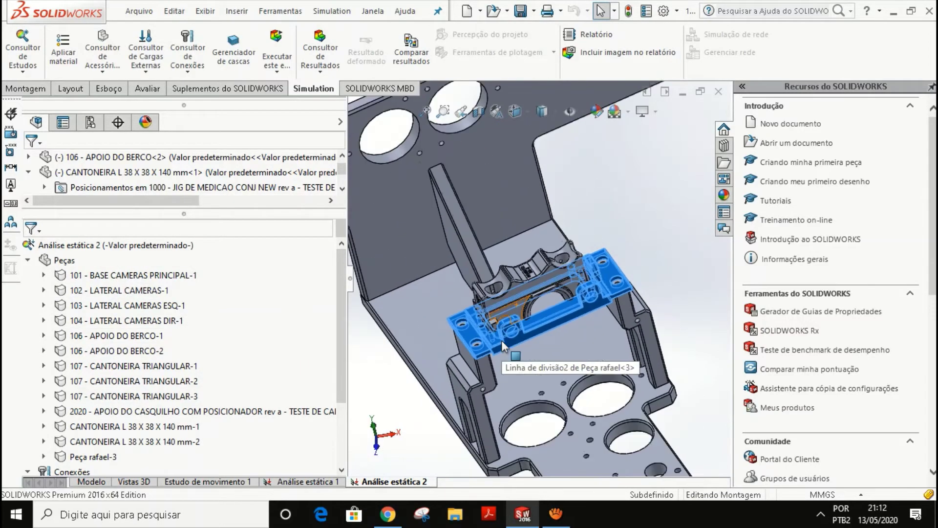
middle_drag(501, 340, 479, 301)
scroll(420, 305, down, 5)
click(420, 305)
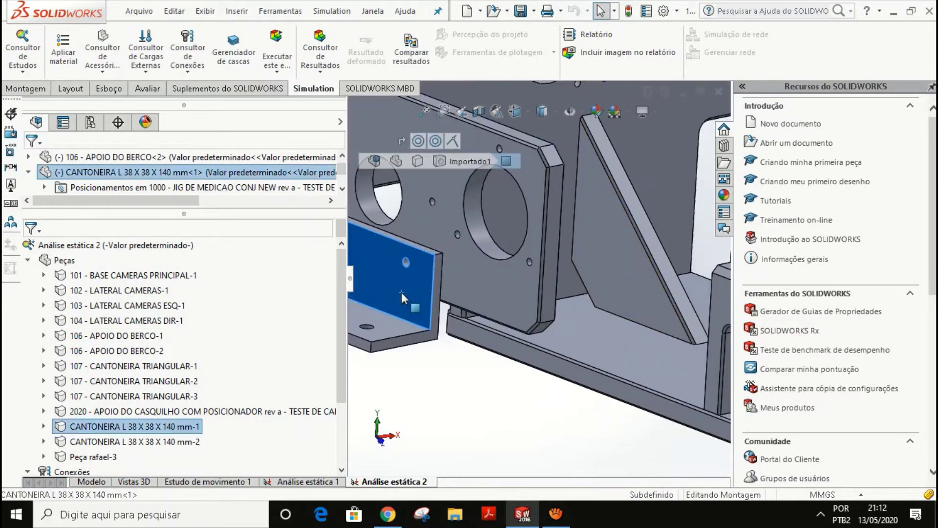
right_click(107, 426)
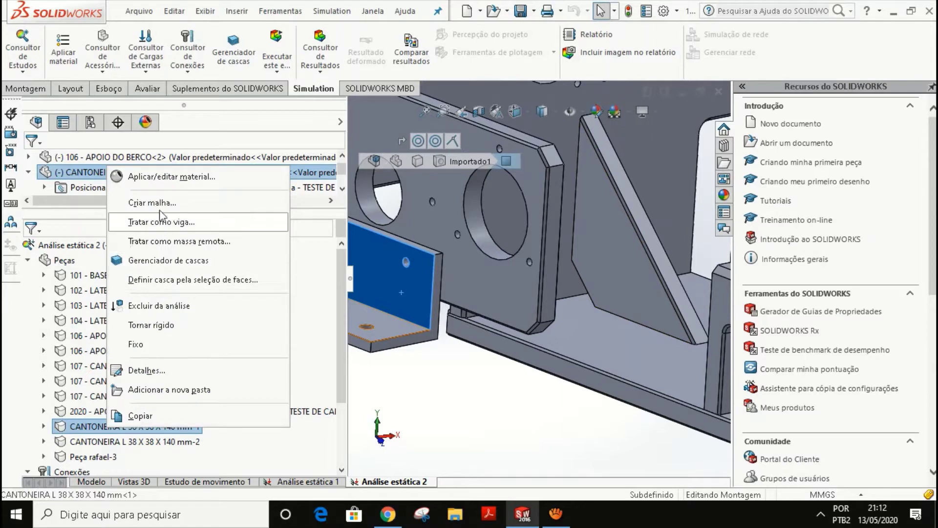
click(166, 177)
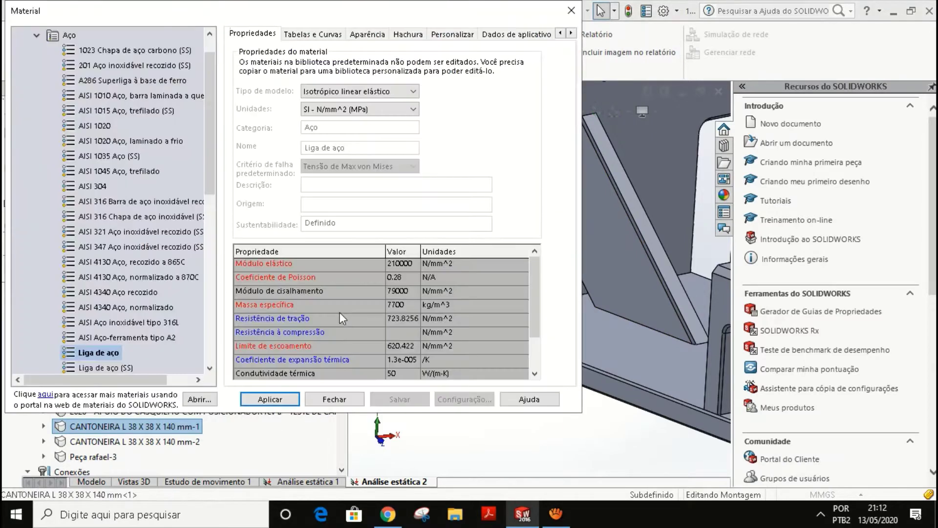
scroll(119, 312, up, 1)
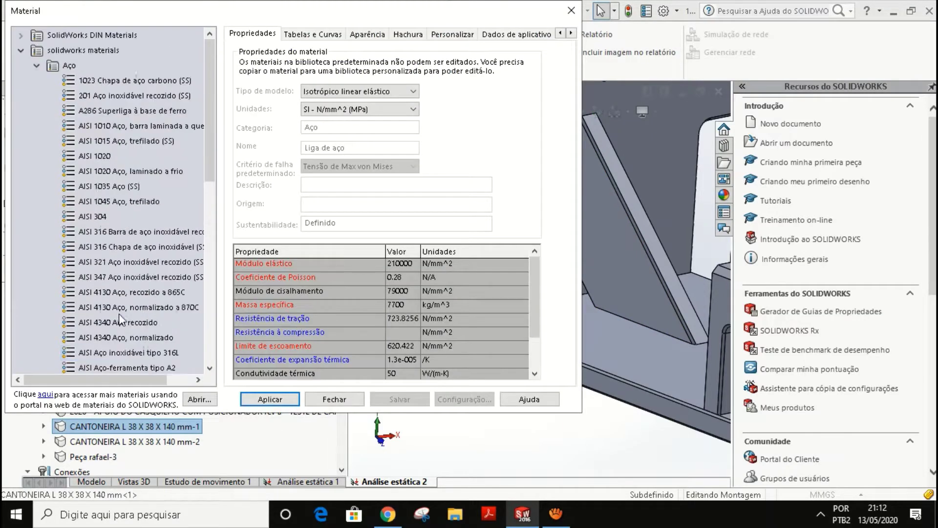
click(37, 65)
click(74, 95)
click(37, 95)
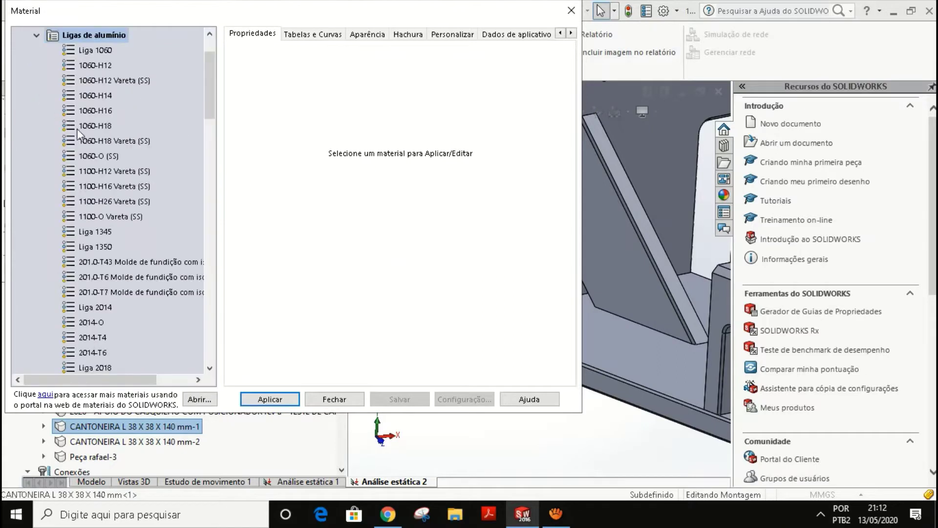
scroll(120, 220, down, 20)
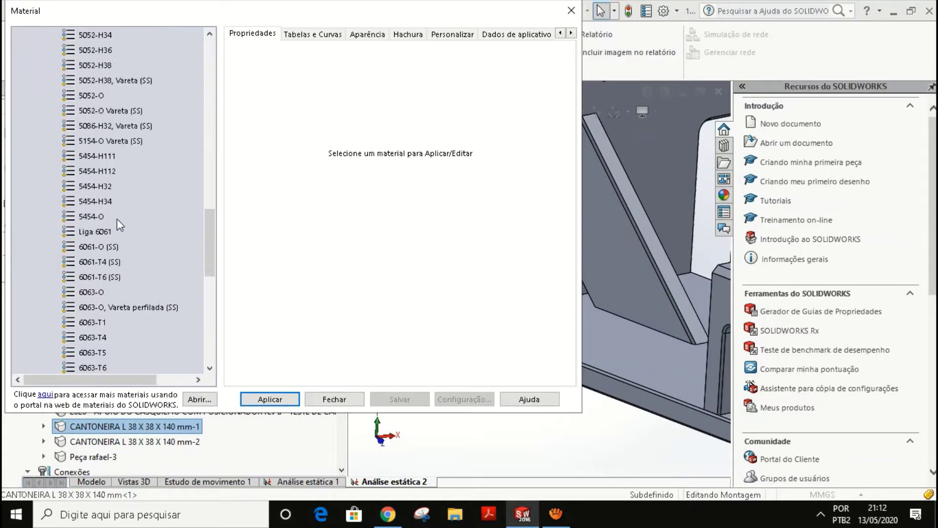
click(96, 231)
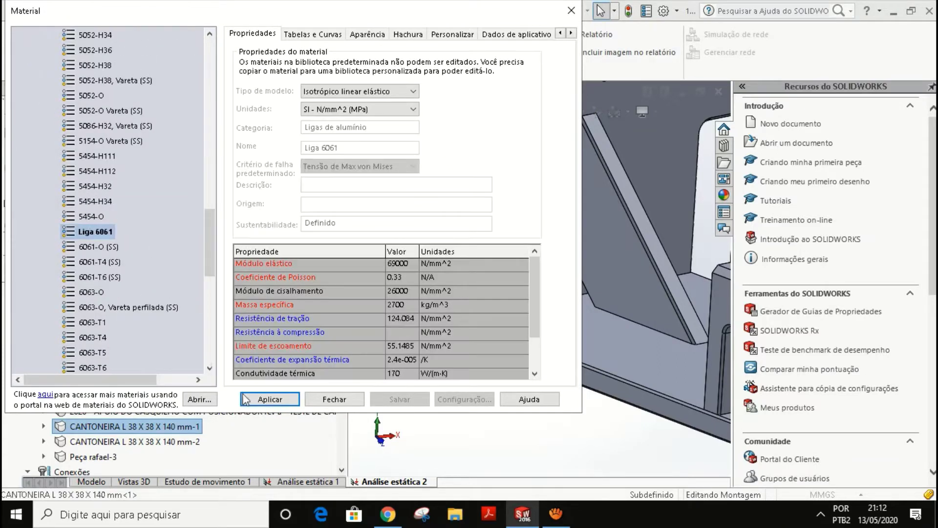
click(334, 399)
Apply the aluminium alloy Liga 6061 to the angle bracket CANTONEIRA L 38 X 38 X 140 mm-2.
click(163, 441)
right_click(163, 441)
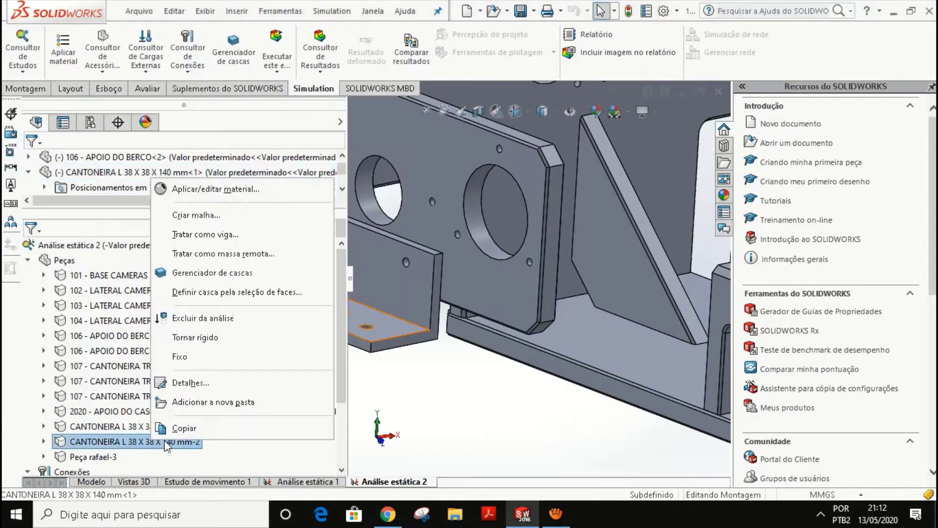
click(211, 190)
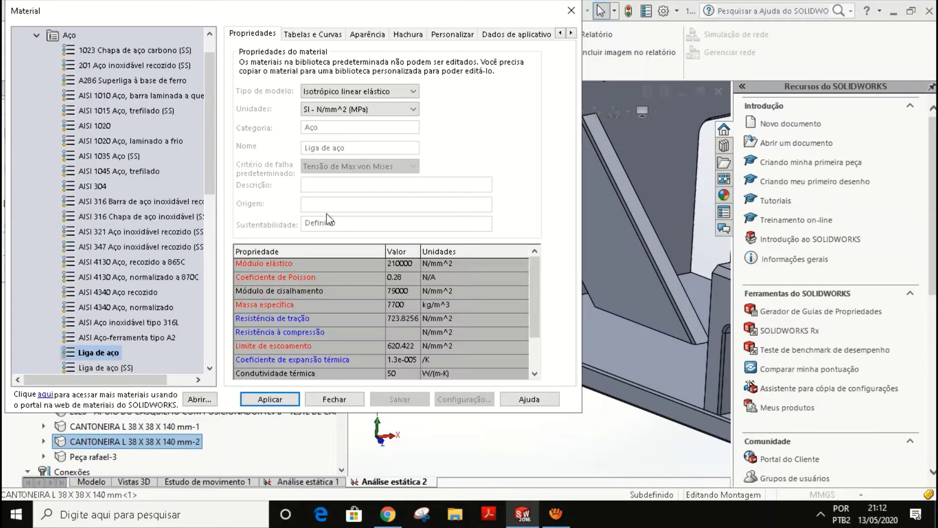
scroll(120, 308, up, 2)
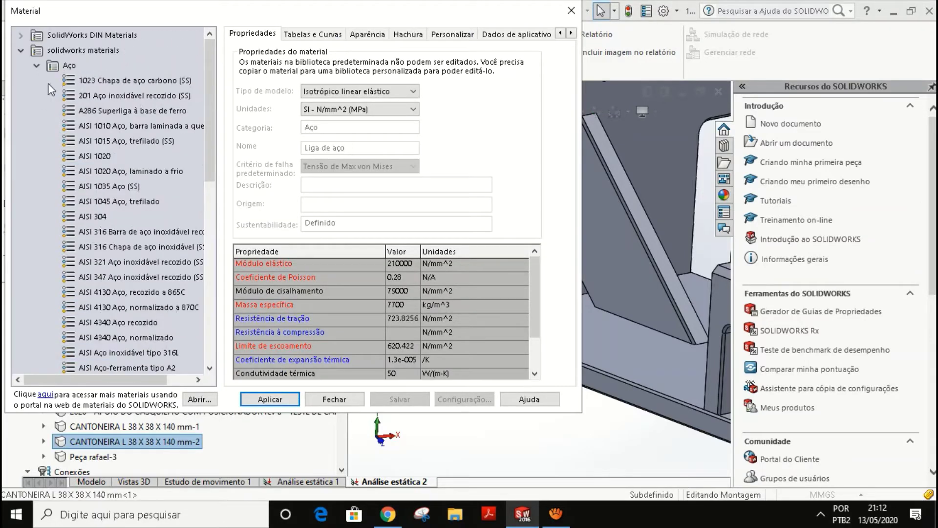
click(35, 66)
click(84, 95)
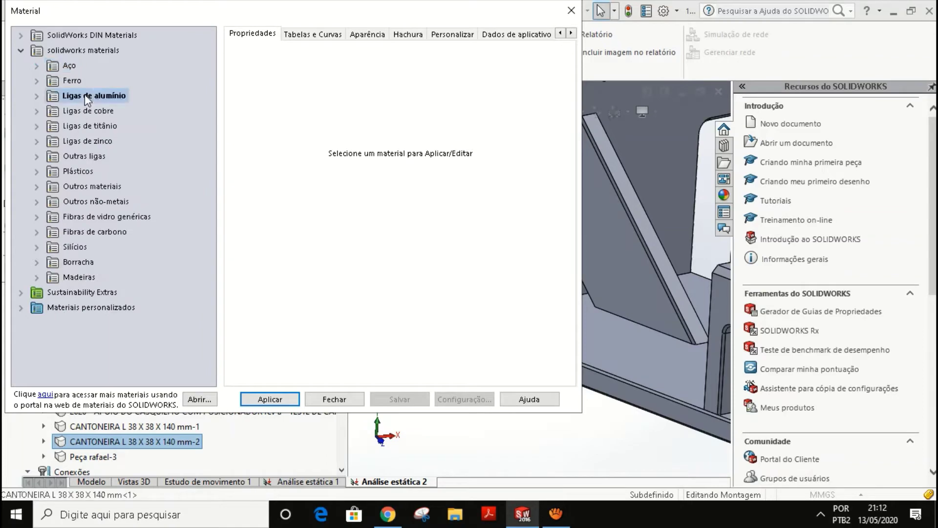
click(37, 96)
scroll(116, 260, down, 15)
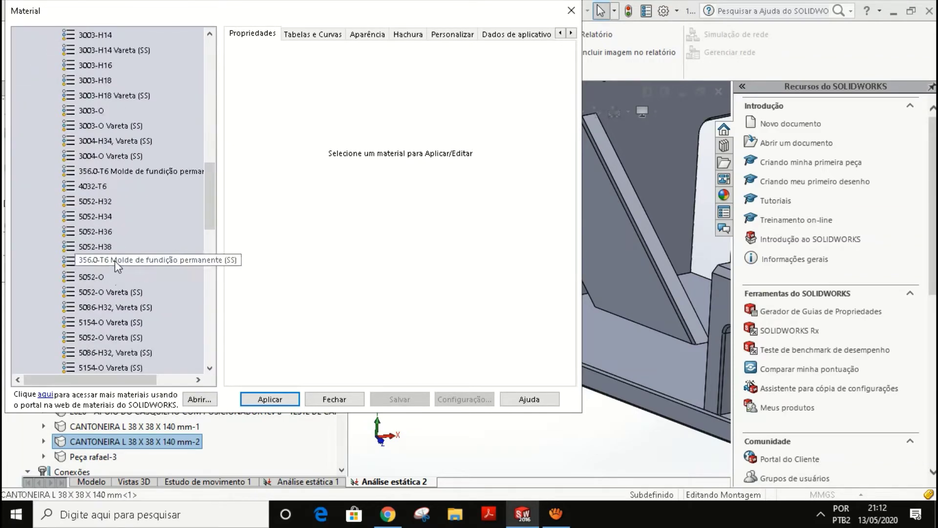
click(103, 277)
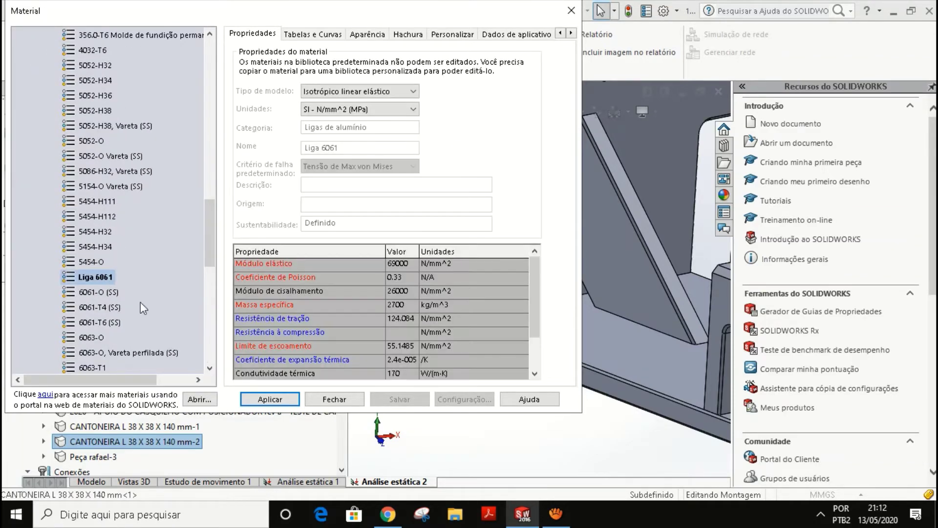
click(270, 399)
click(334, 399)
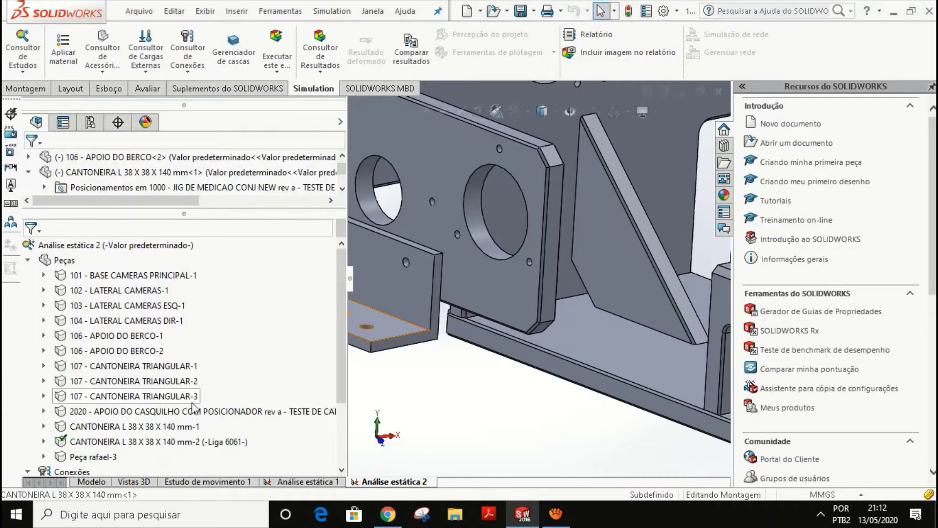
Apply the aluminium alloy Liga 6061 to the angle bracket CANTONEIRA L 38 X 38 X 140 mm-1.
click(194, 427)
right_click(194, 429)
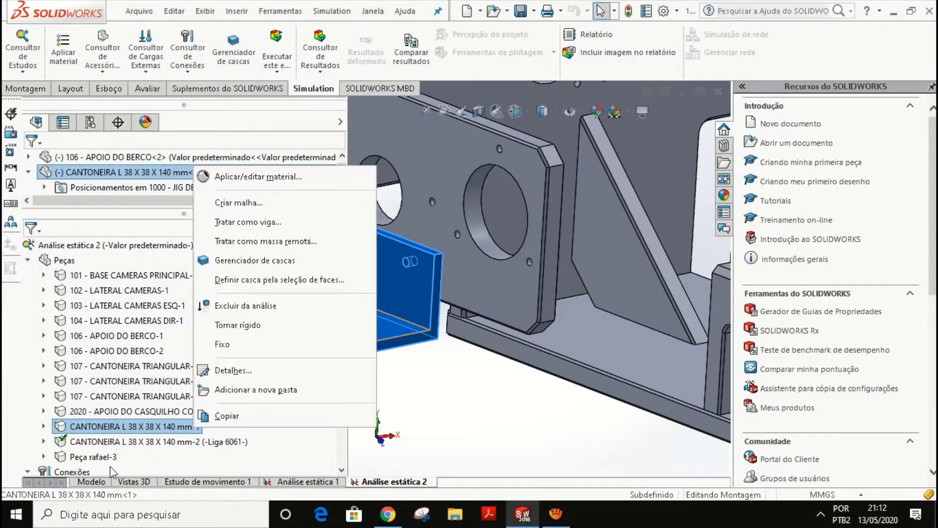
click(285, 180)
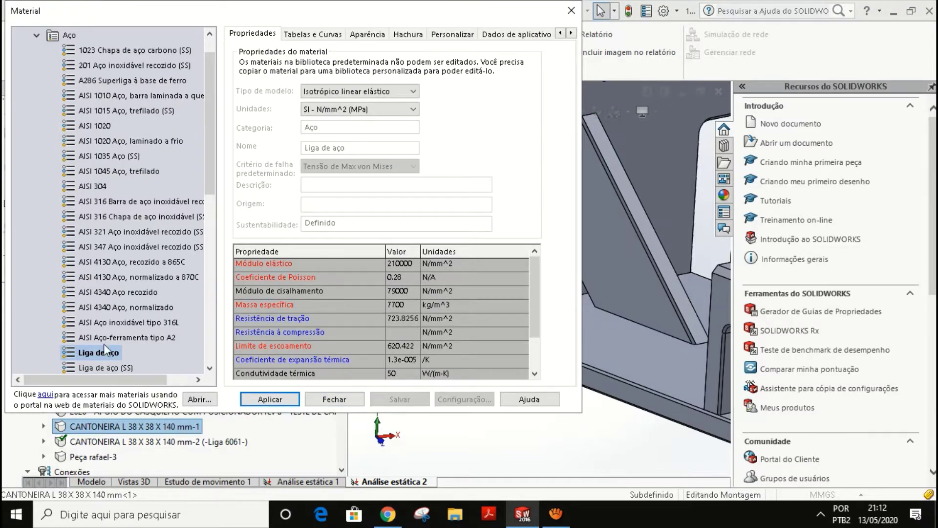
click(36, 35)
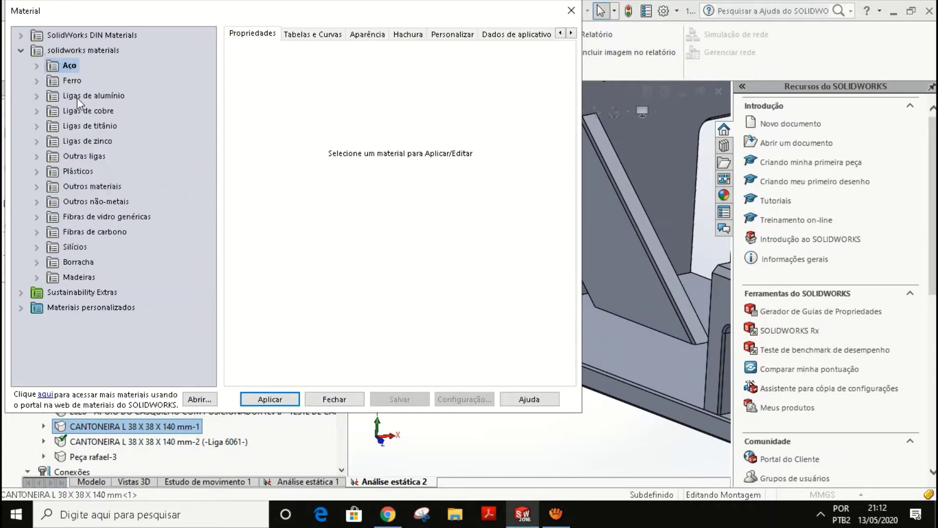
click(79, 98)
click(37, 95)
scroll(114, 211, down, 9)
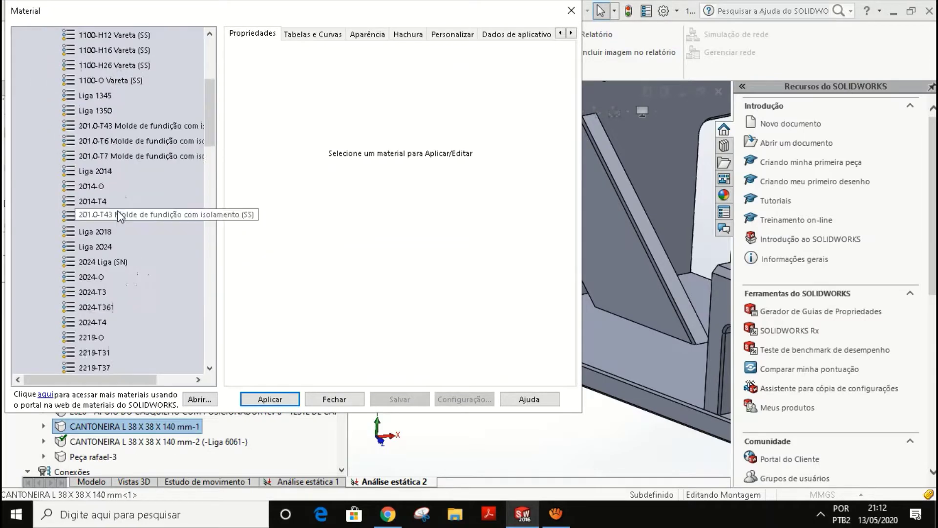
scroll(114, 215, down, 12)
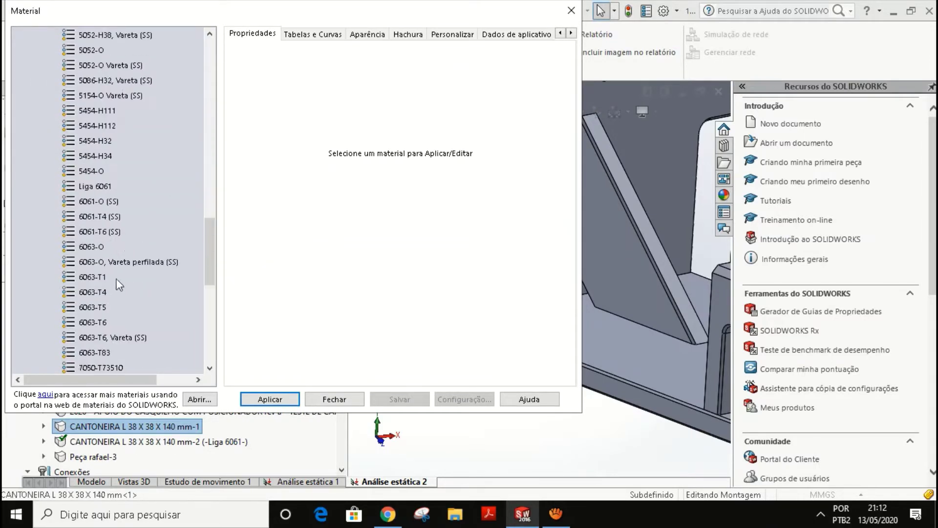
click(96, 186)
click(268, 399)
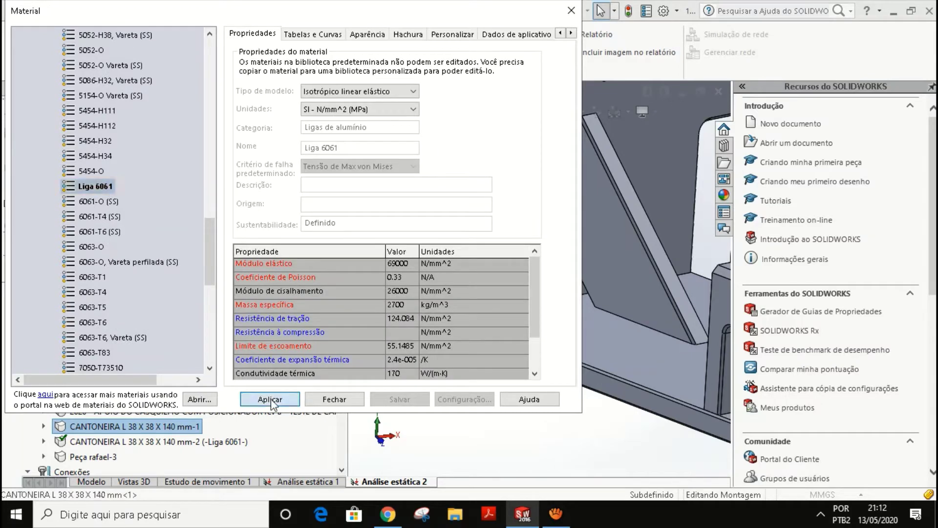
click(326, 405)
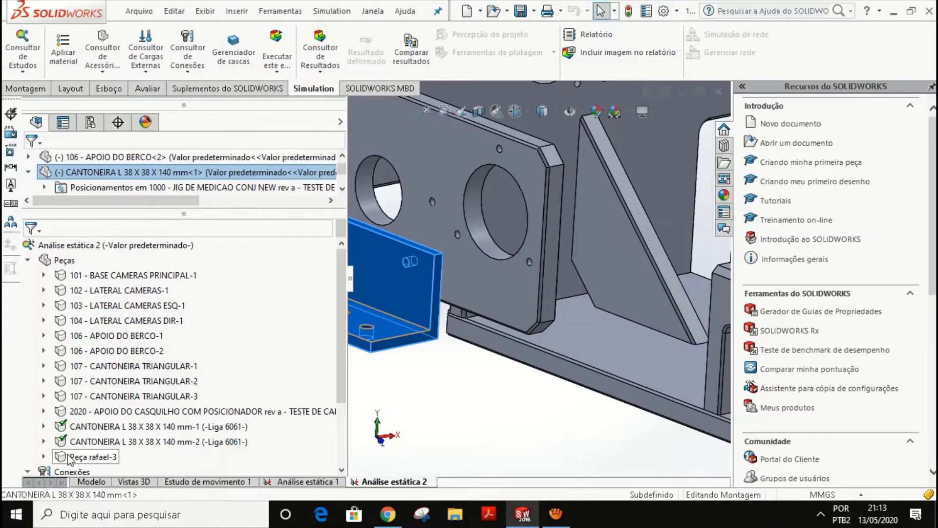
right_click(83, 458)
click(552, 286)
scroll(557, 292, up, 5)
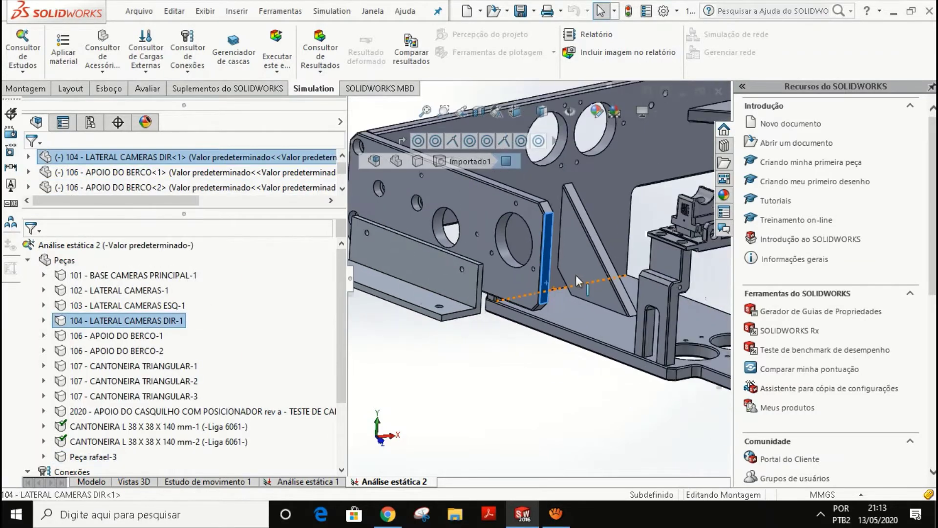
Try to assign the steel Aço inoxidável fundido to the imported part resting on top of the cradle supports.
scroll(563, 271, down, 4)
click(564, 269)
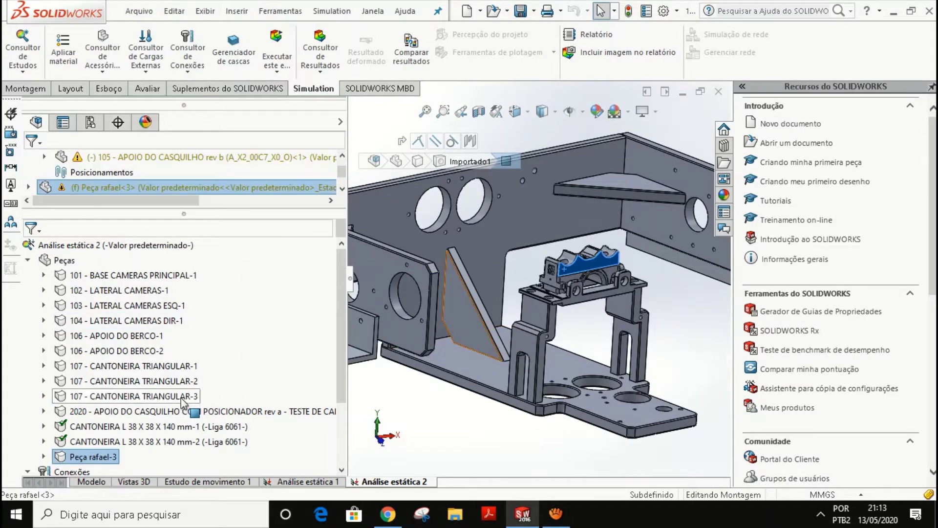
right_click(91, 459)
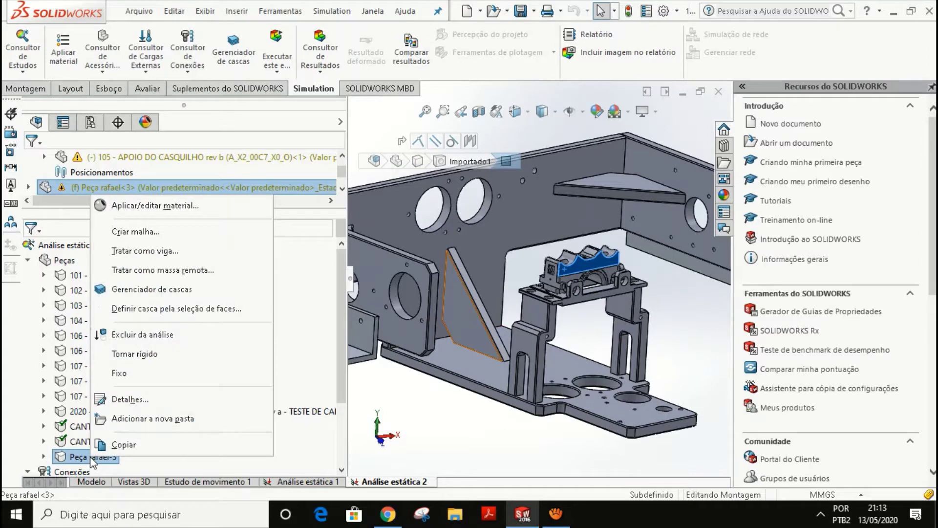
click(157, 209)
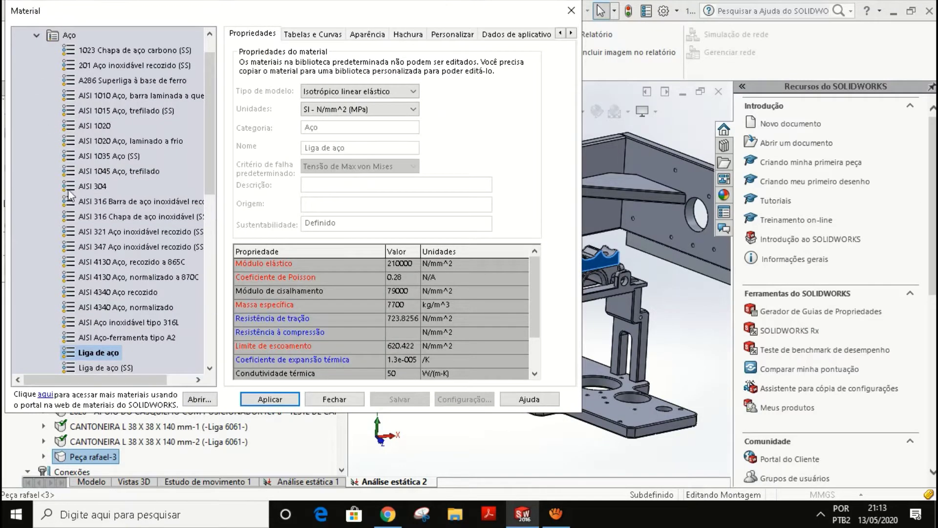
scroll(131, 306, down, 3)
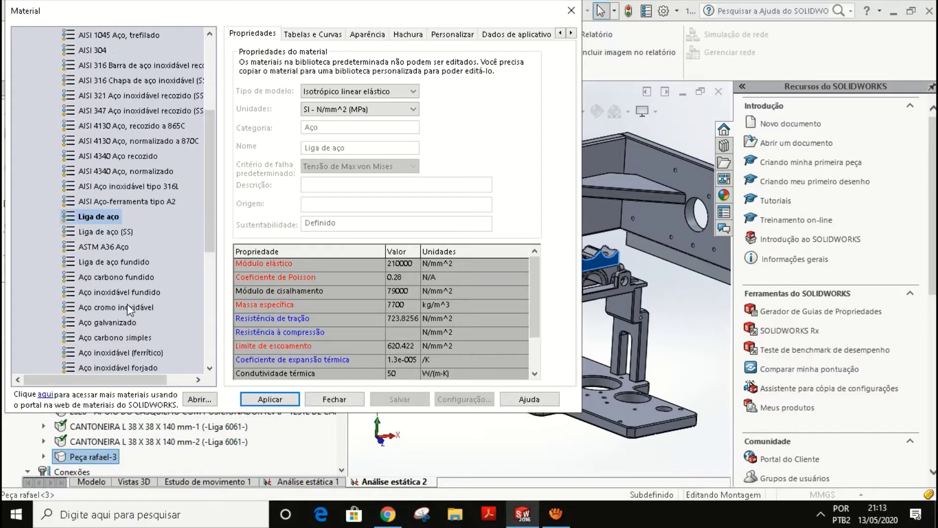
click(134, 292)
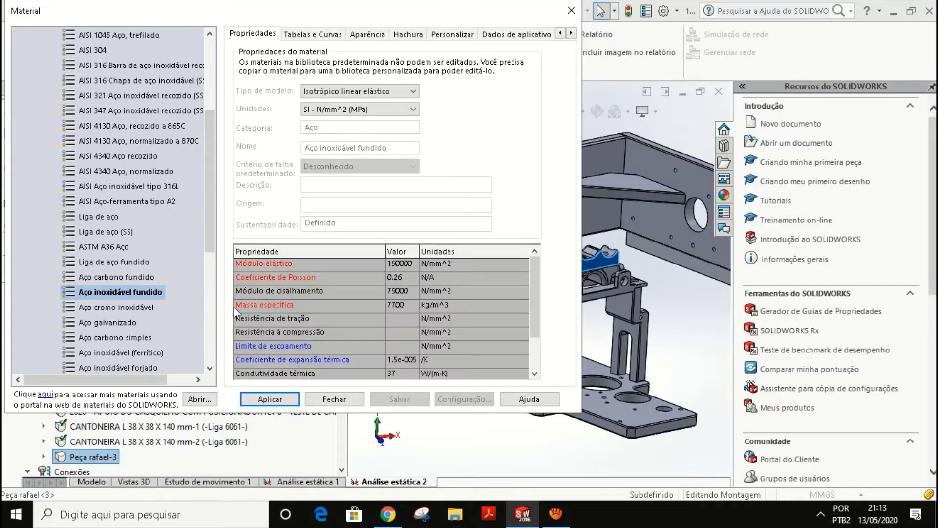
click(283, 400)
click(133, 283)
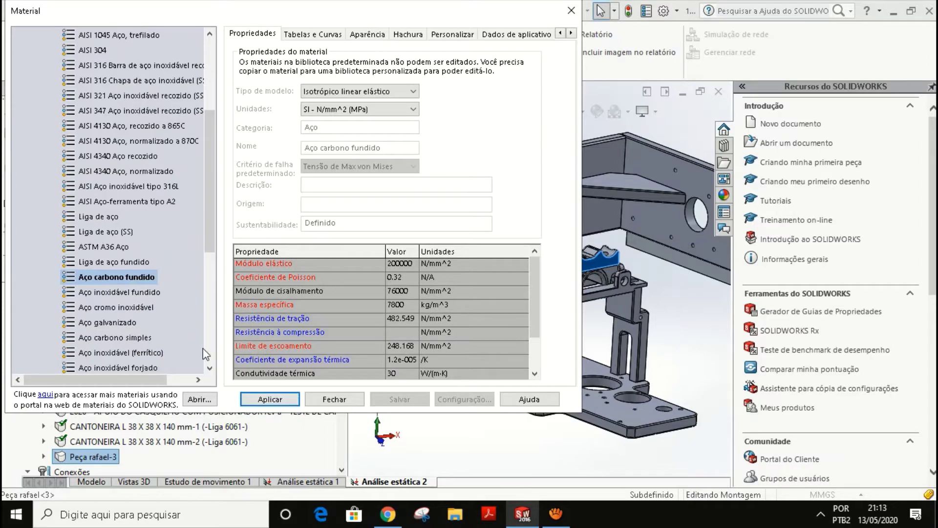
click(125, 293)
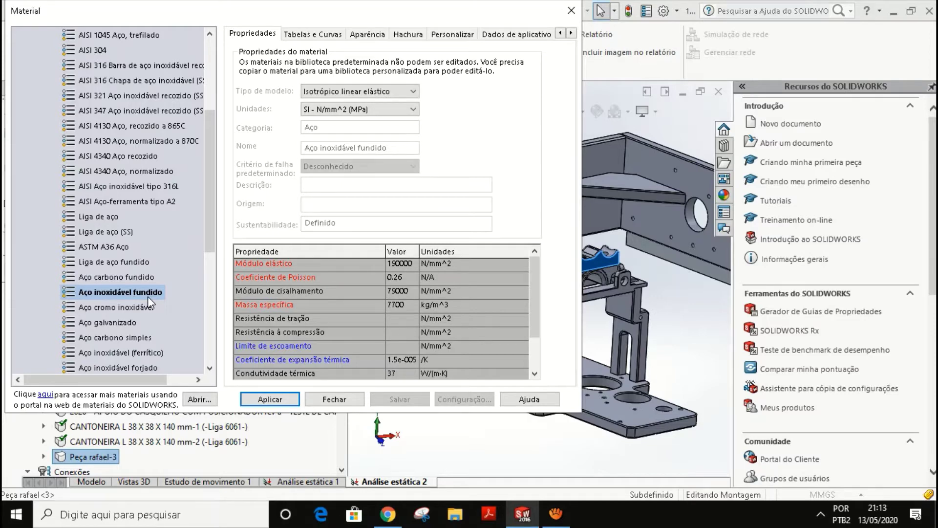
click(270, 400)
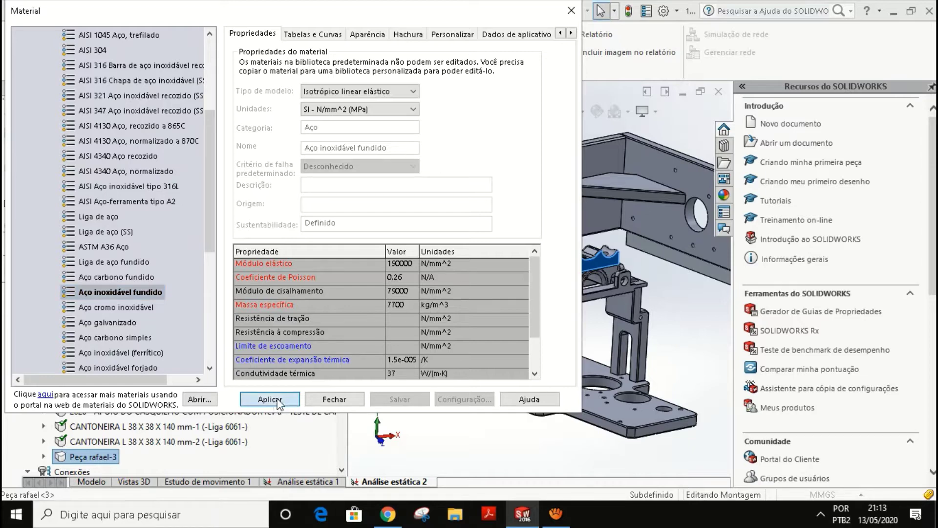
click(334, 400)
Apply the steel Aço carbono fundido to the imported part resting on top of the cradle supports.
right_click(88, 458)
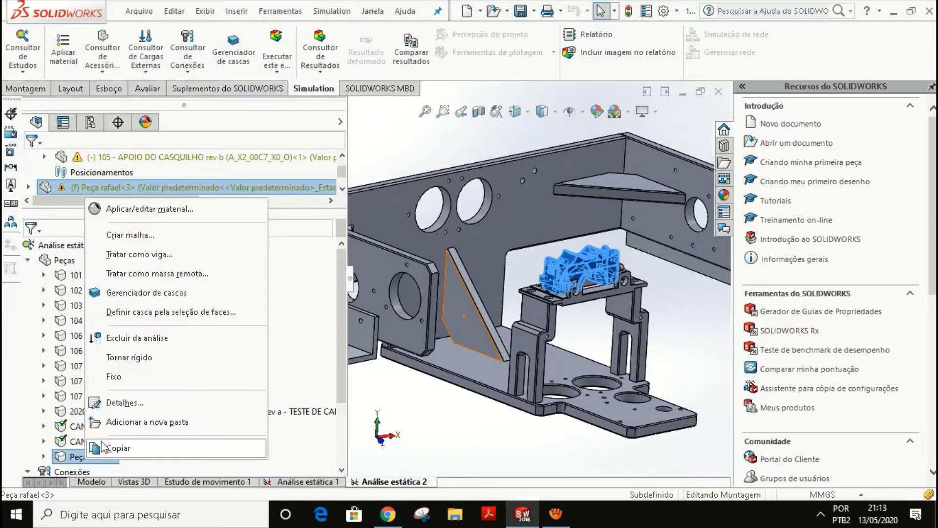
click(143, 212)
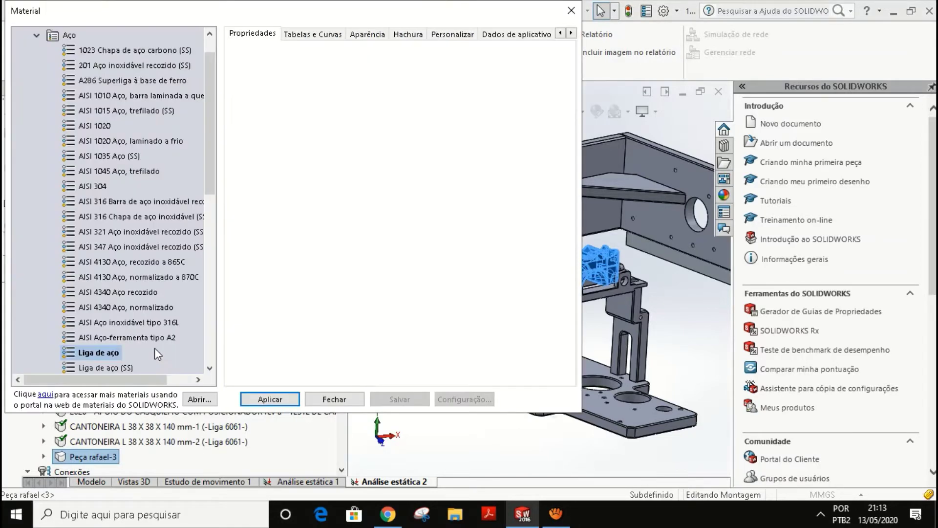
click(36, 35)
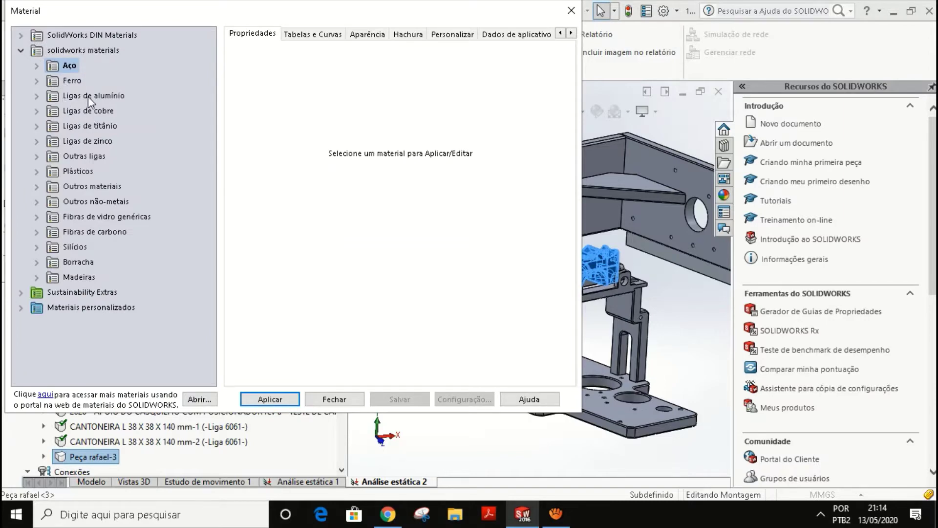
double_click(88, 96)
scroll(88, 108, down, 5)
scroll(44, 139, up, 5)
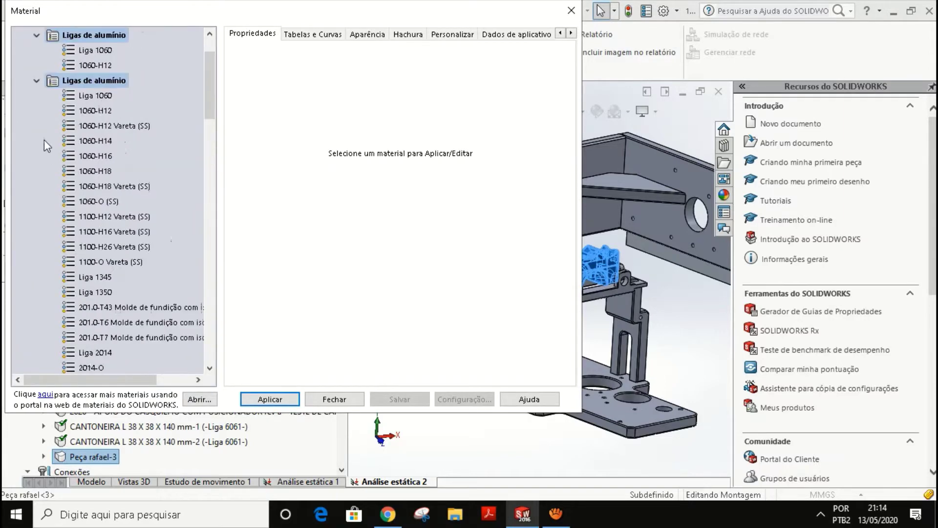
scroll(44, 140, up, 1)
click(35, 95)
double_click(68, 65)
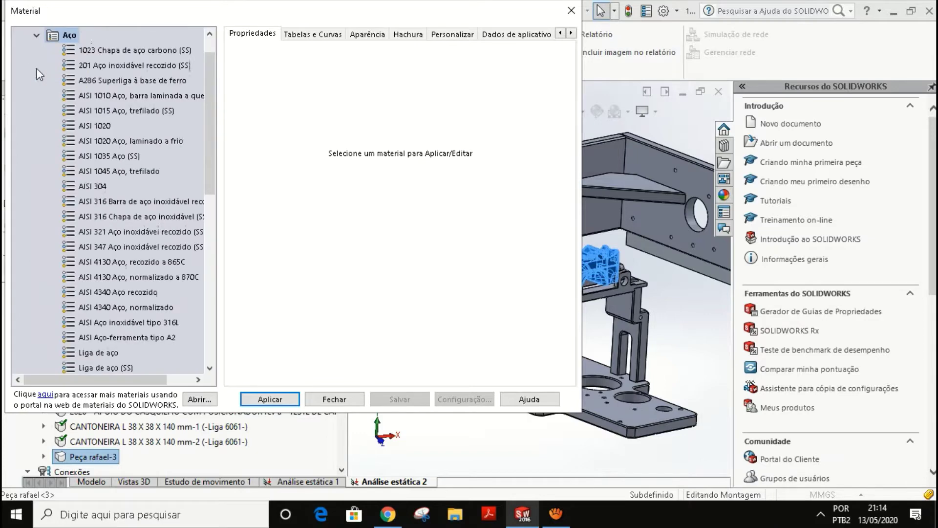
scroll(123, 191, down, 3)
scroll(120, 218, up, 1)
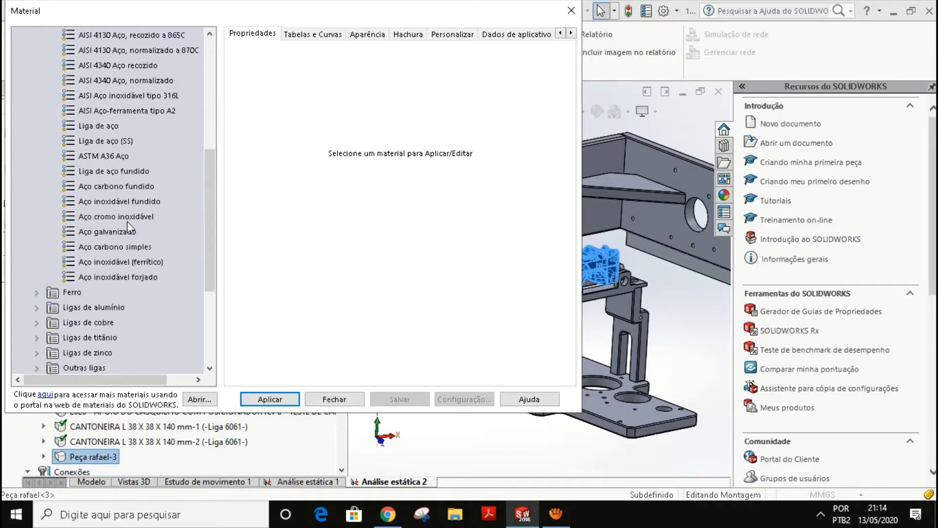
click(125, 187)
click(269, 400)
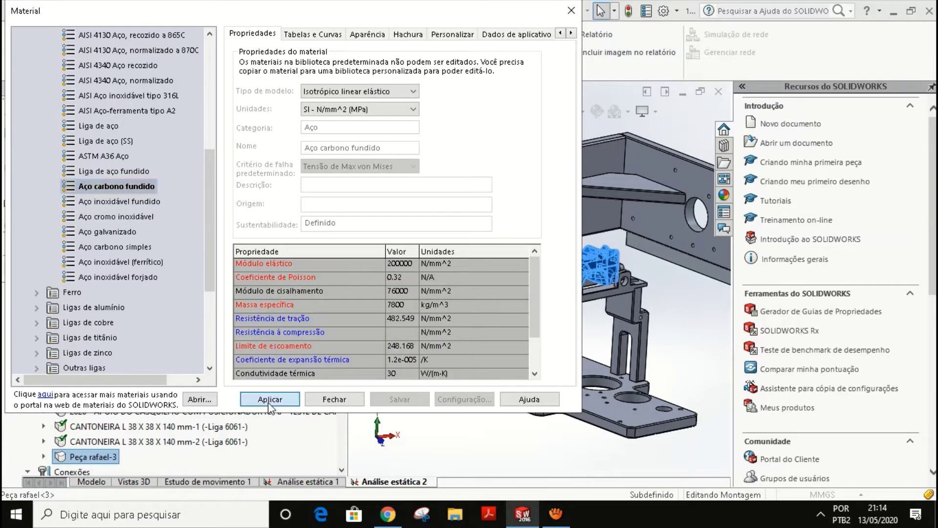
click(334, 399)
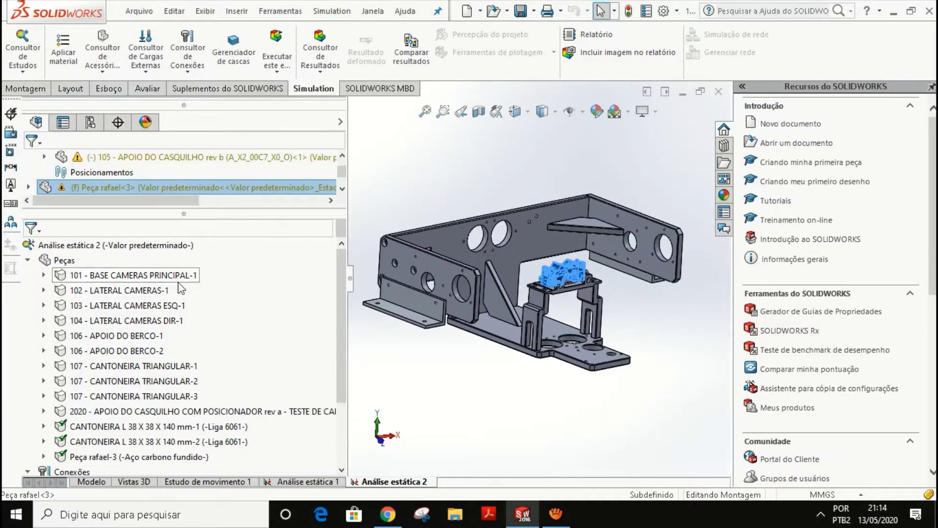
Apply the aluminium alloy Liga 6061 to 101 - BASE CAMERAS PRINCIPAL-1.
right_click(182, 278)
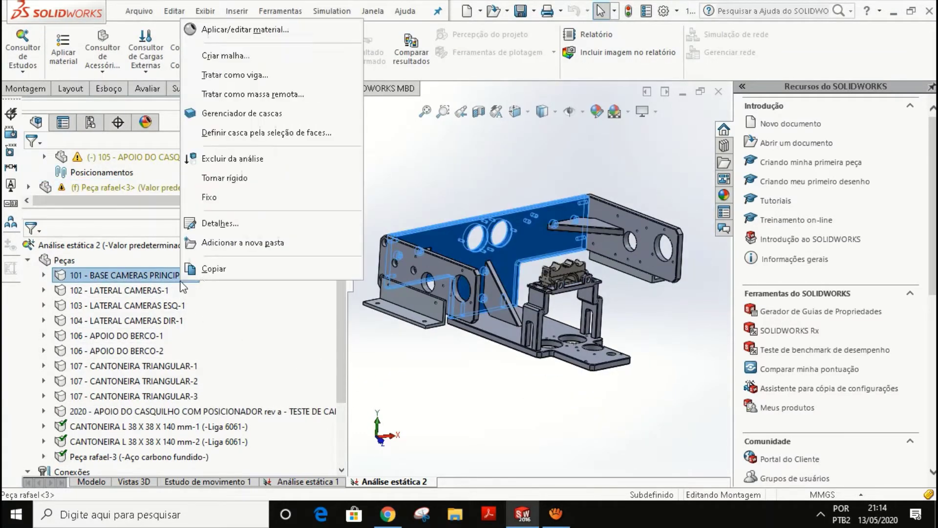
click(232, 31)
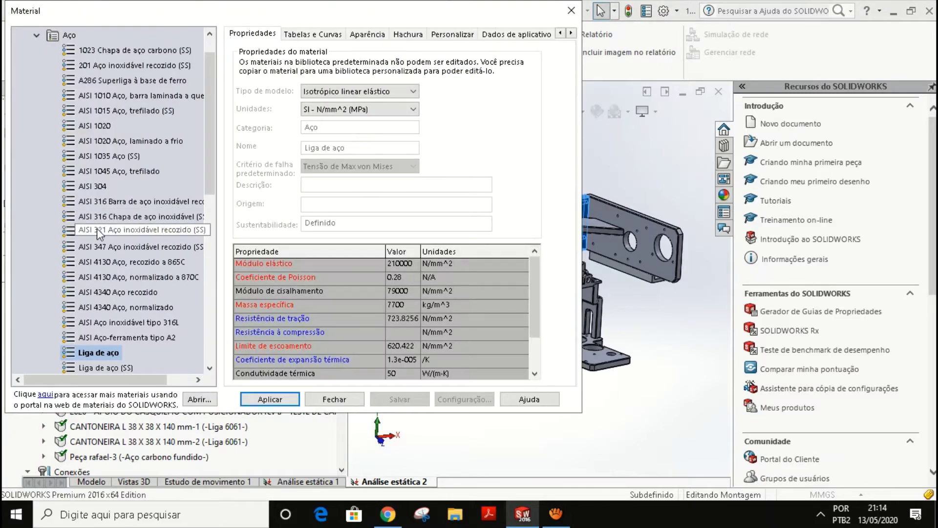
click(34, 36)
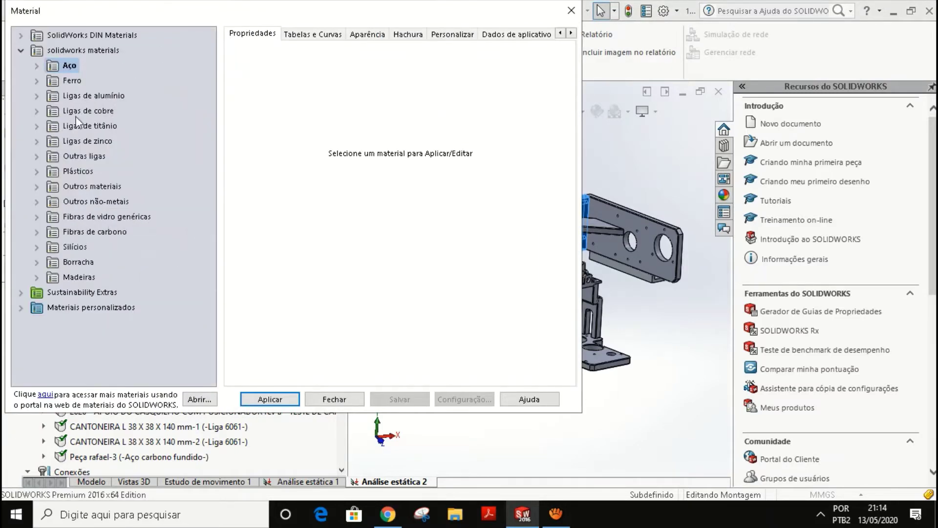
double_click(78, 96)
scroll(98, 219, down, 15)
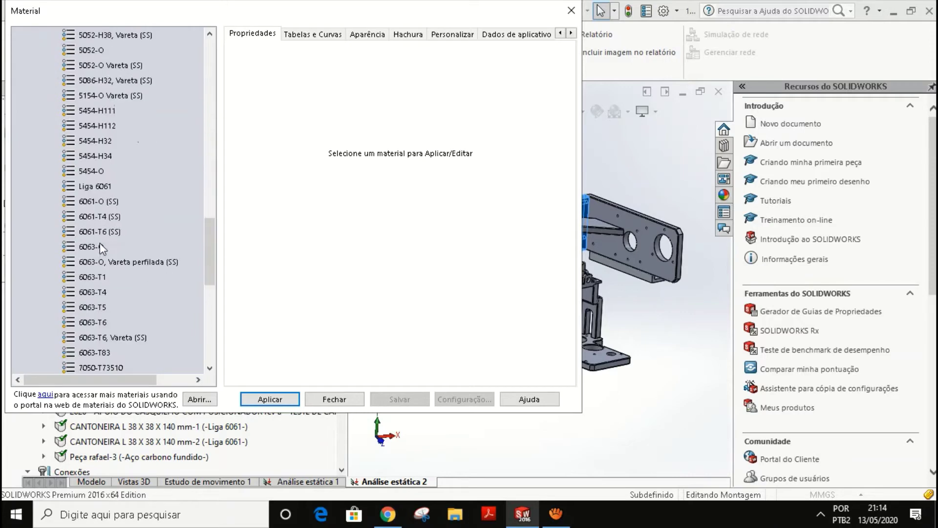
click(94, 186)
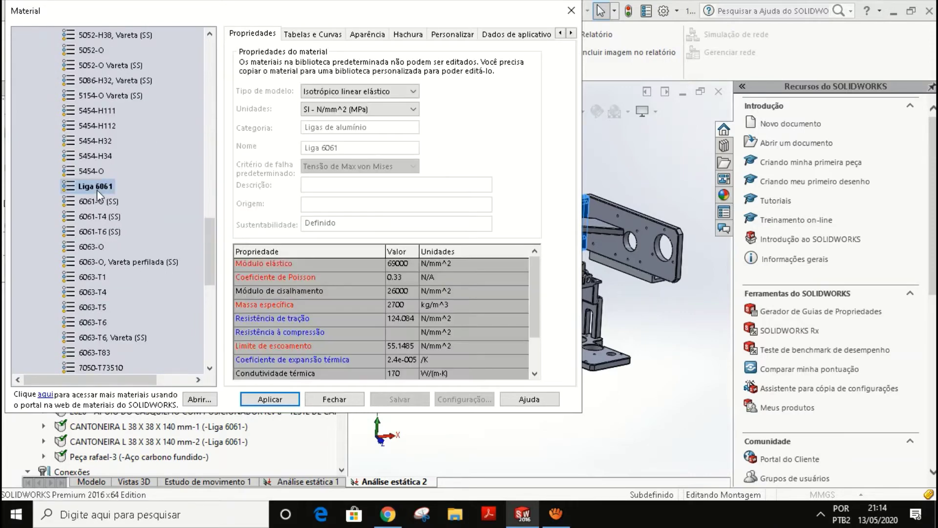
click(264, 401)
click(334, 399)
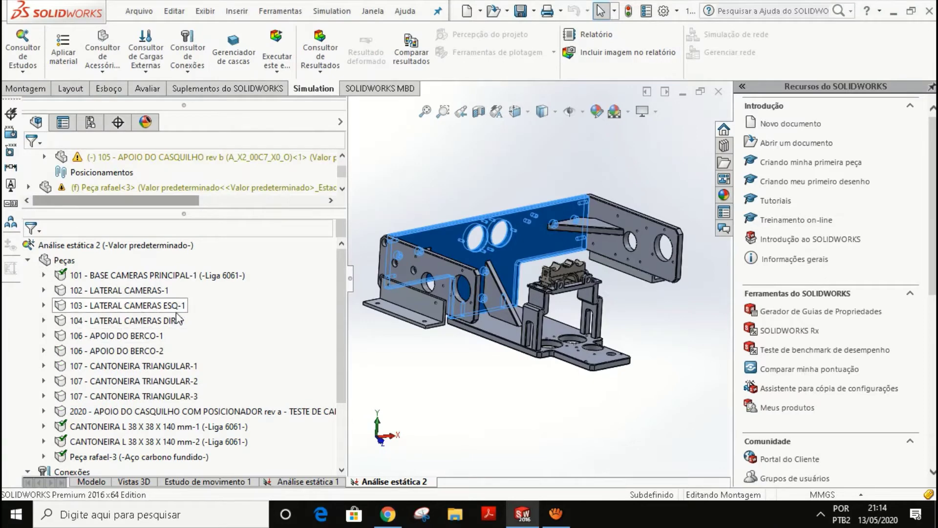
Locate the lateral plates 102, 103 and 104 and the support 106 - APOIO DO BERCO-2 in the model.
click(139, 292)
click(139, 306)
click(142, 321)
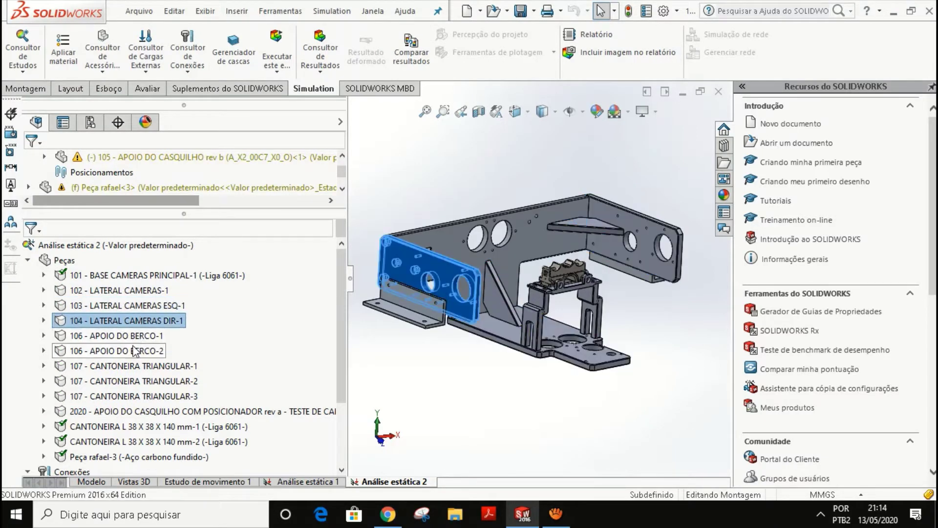
click(128, 351)
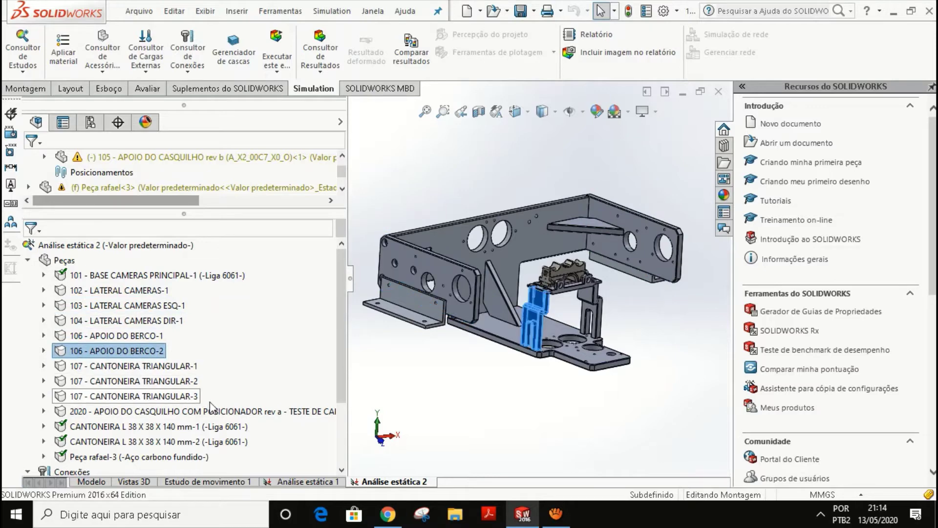
Check the material assigned to each part of Análise estática 2.
click(28, 260)
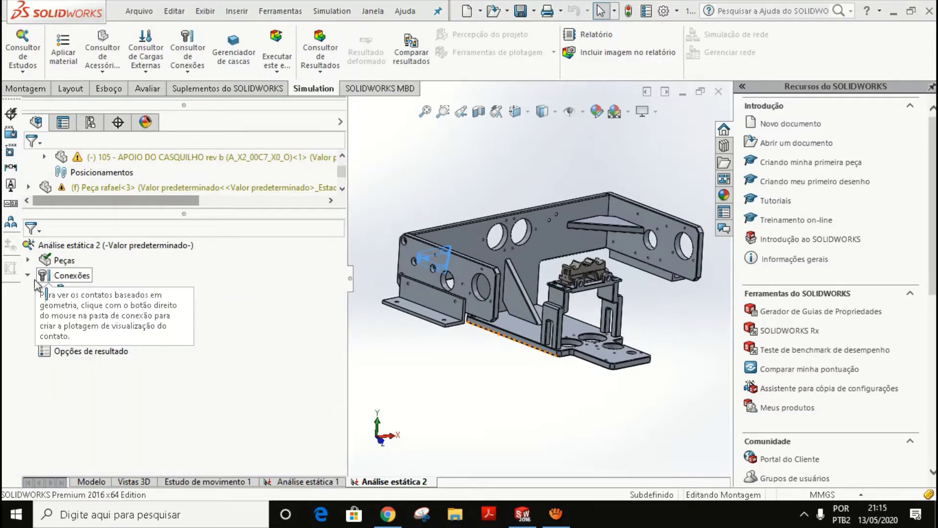
click(28, 260)
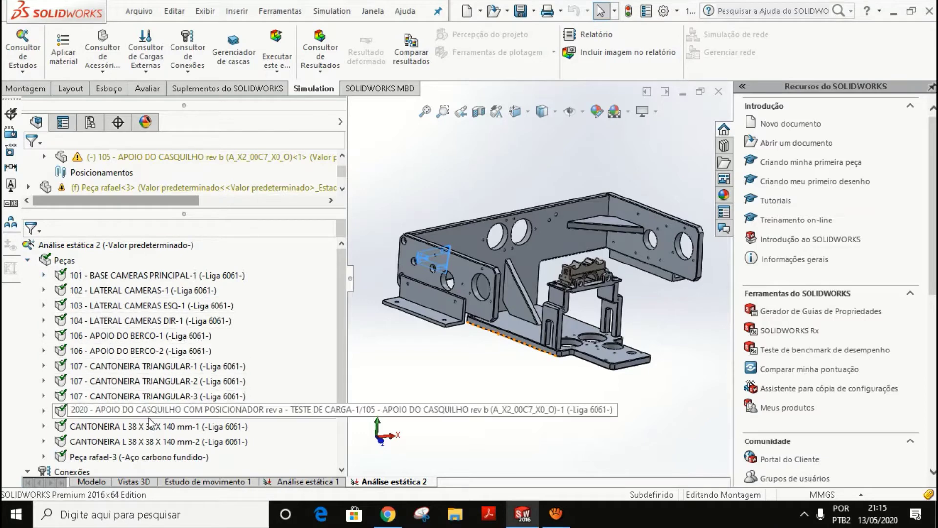
scroll(139, 391, down, 2)
scroll(138, 405, up, 1)
scroll(138, 401, up, 1)
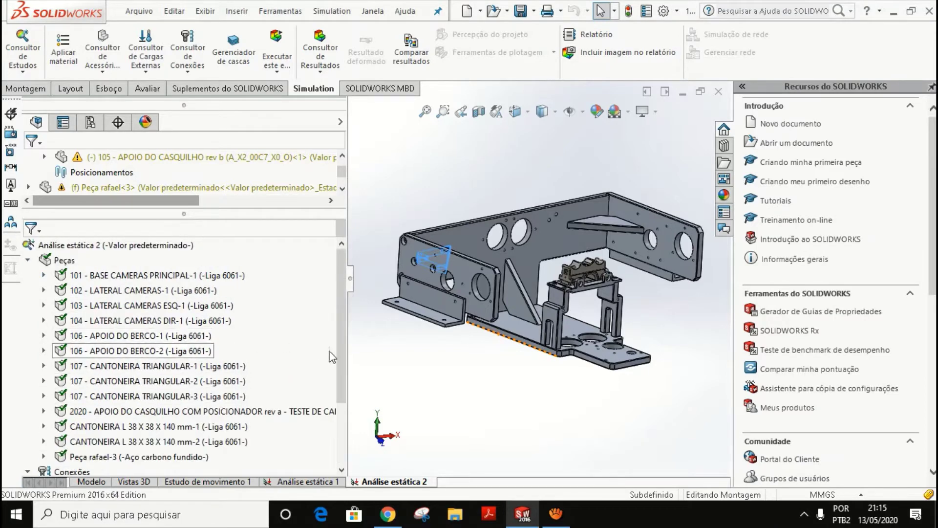
Start a bolt connector in the study's connections and compare the standard or counterbore types with and without a nut.
scroll(60, 321, down, 2)
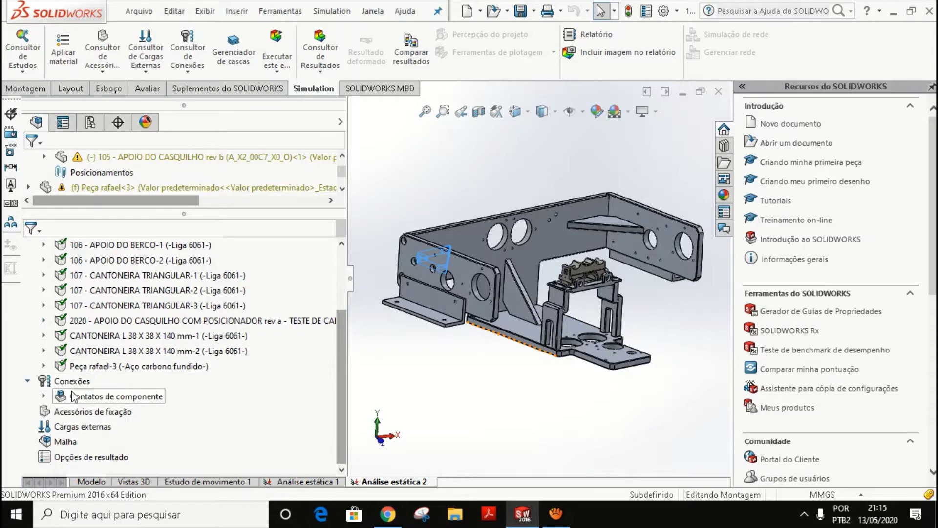
right_click(72, 386)
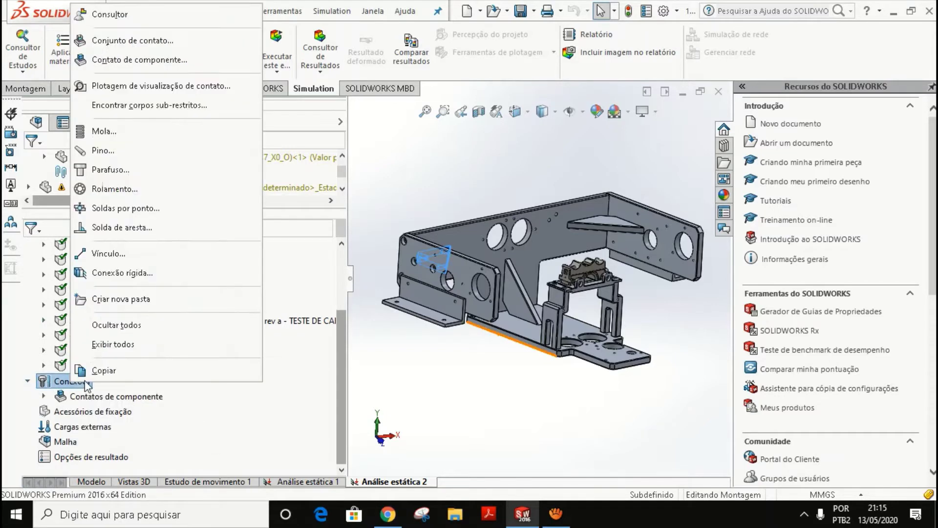
click(163, 174)
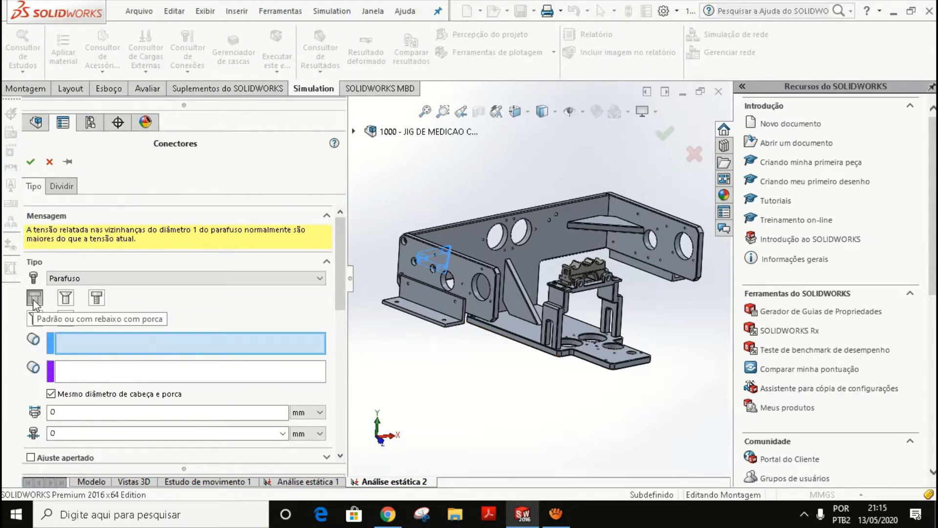
click(96, 299)
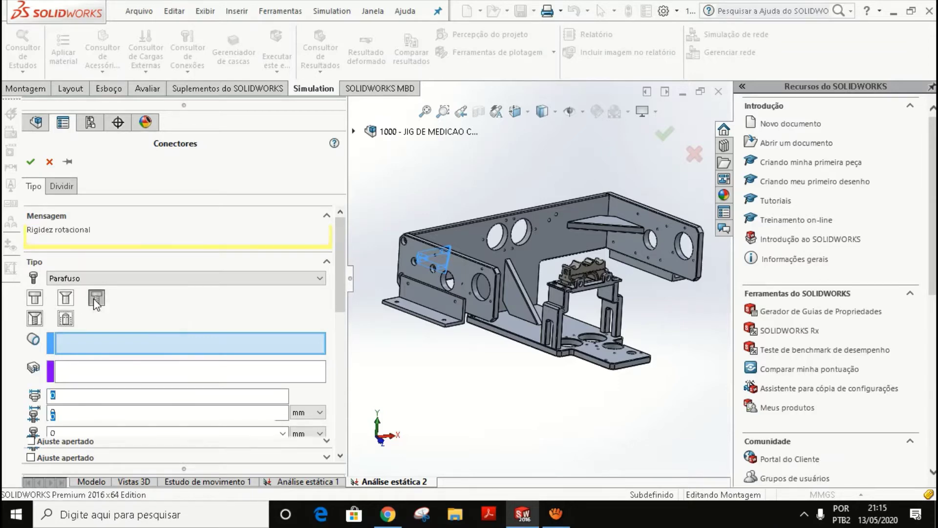
click(35, 298)
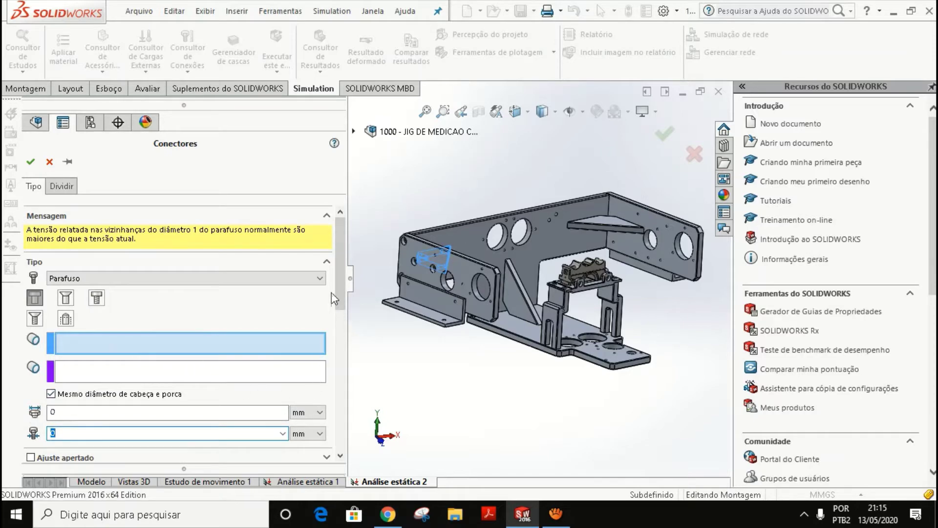
scroll(331, 292, down, 3)
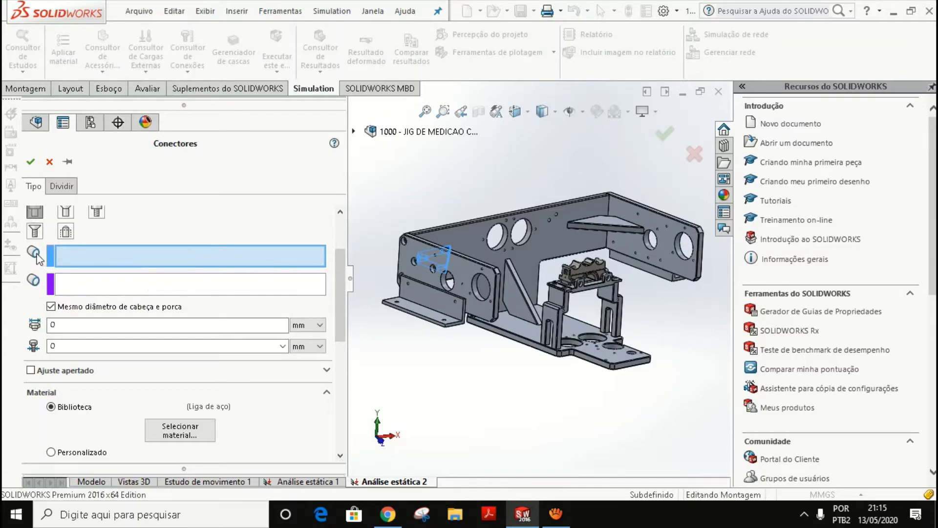
click(97, 211)
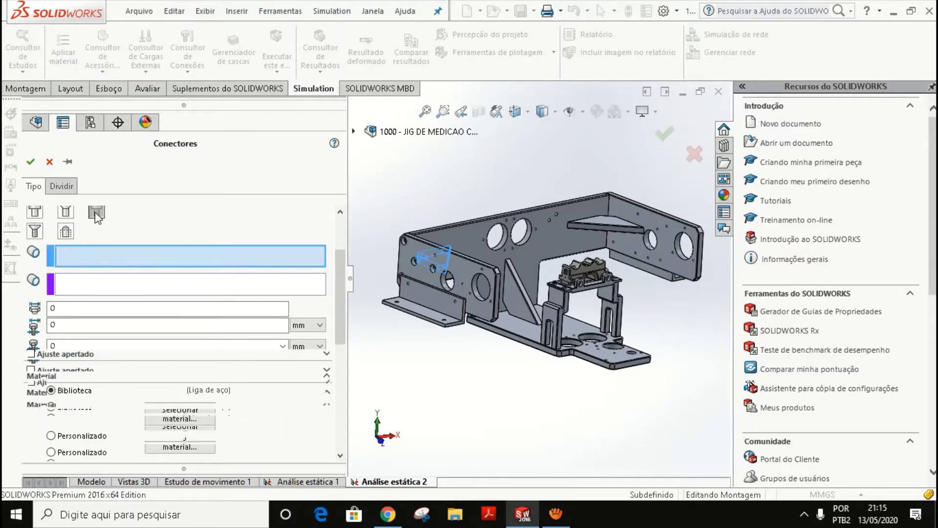
click(35, 213)
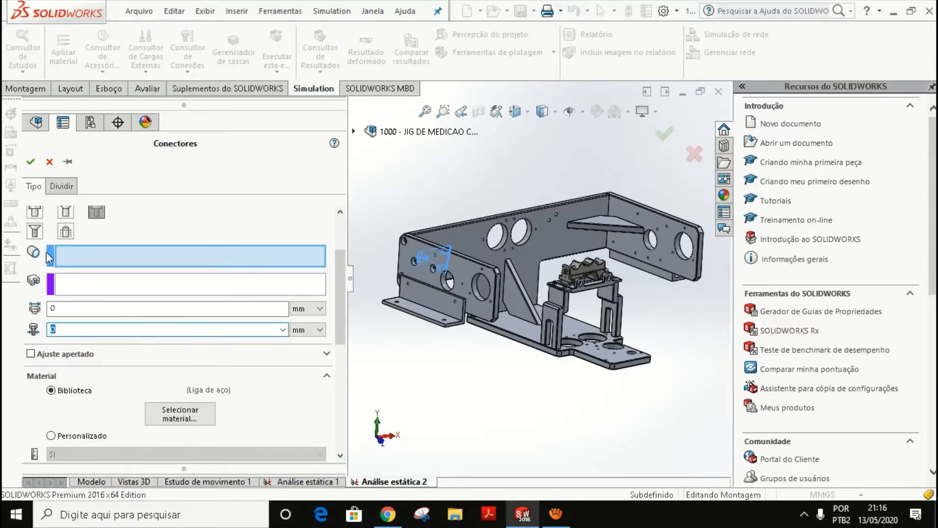
Set the bolt type to Padrão ou com rebaixo com porca for the counterbored holes in 104 - LATERAL CAMERAS DIR.
scroll(422, 263, down, 6)
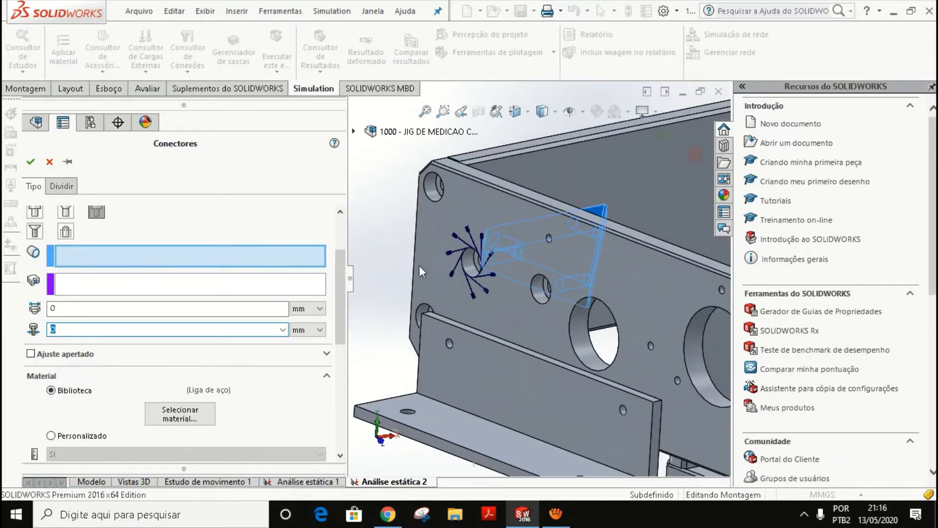
middle_drag(491, 280, 514, 267)
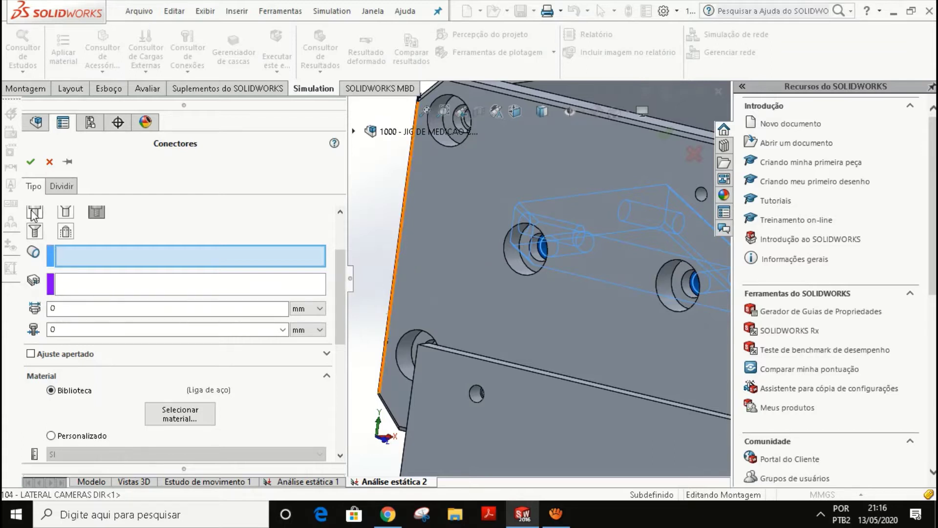
scroll(105, 240, up, 2)
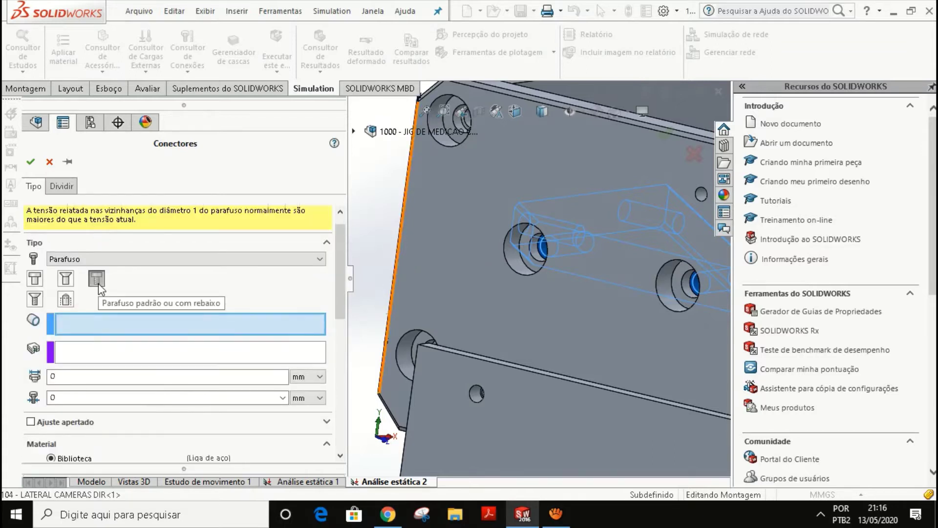
click(113, 259)
click(112, 262)
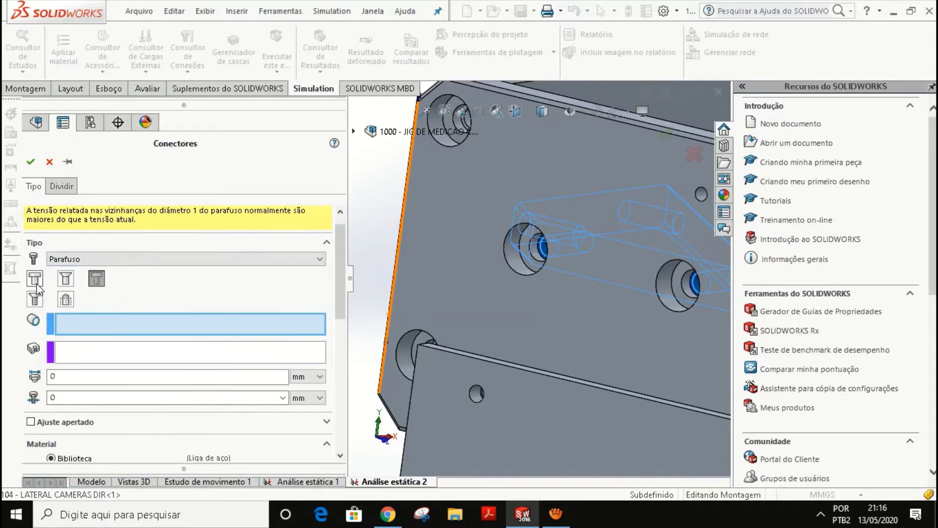
click(35, 284)
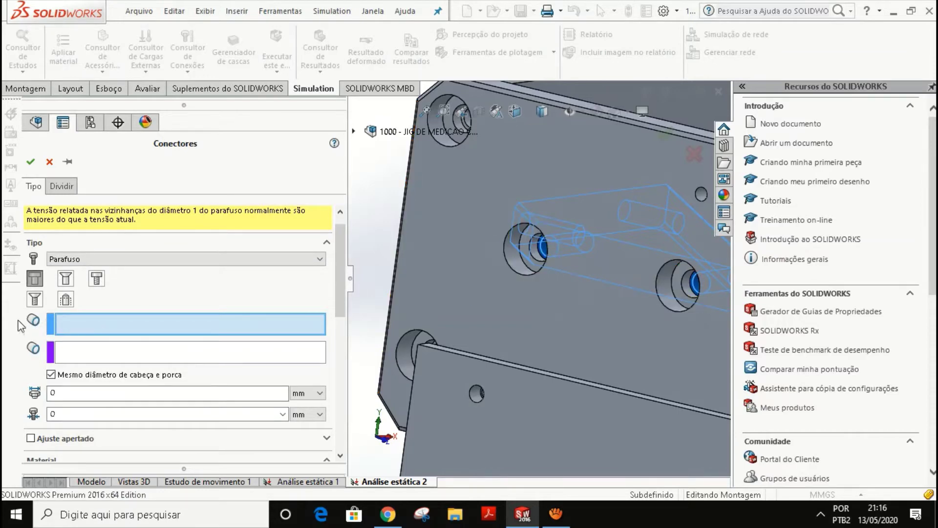
Try a bolt with nut between the counterbore edge of 104 - LATERAL CAMERAS DIR-1 and the hole edge of 107 - CANTONEIRA TRIANGULAR-2.
click(73, 357)
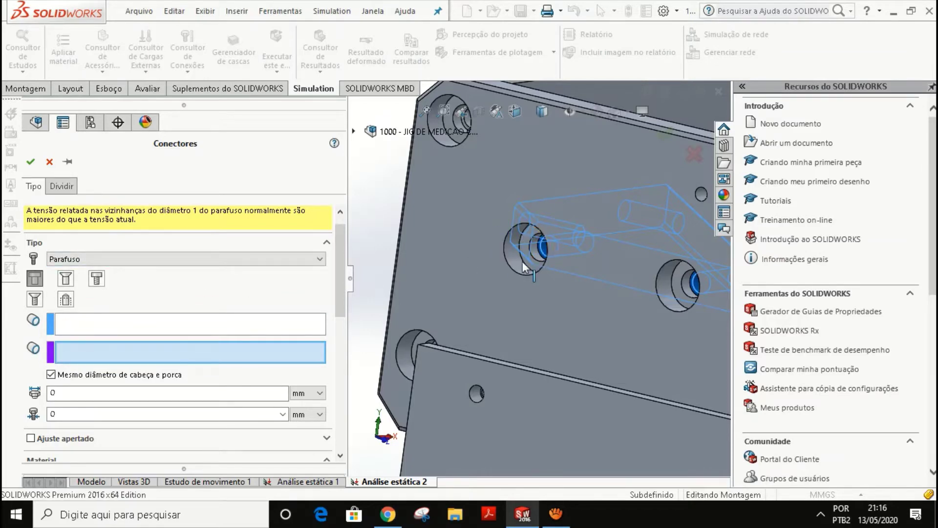
click(540, 252)
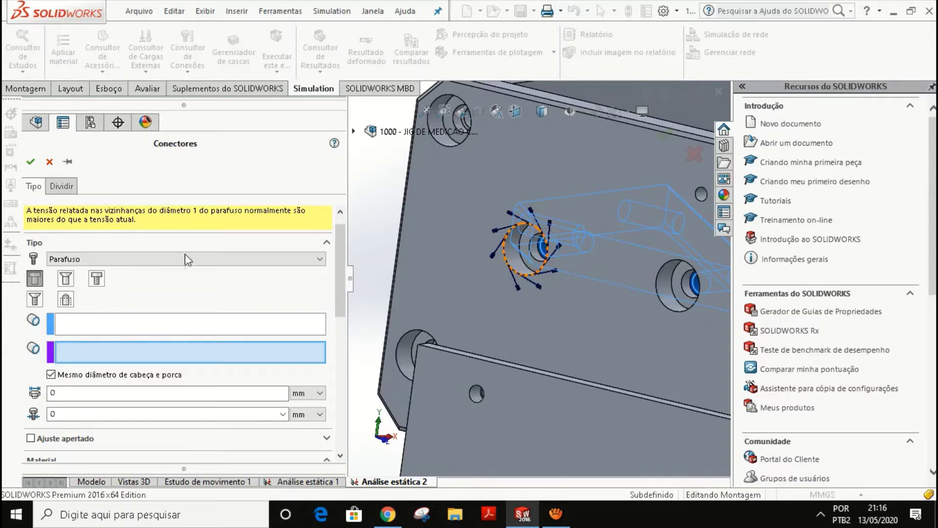
click(125, 322)
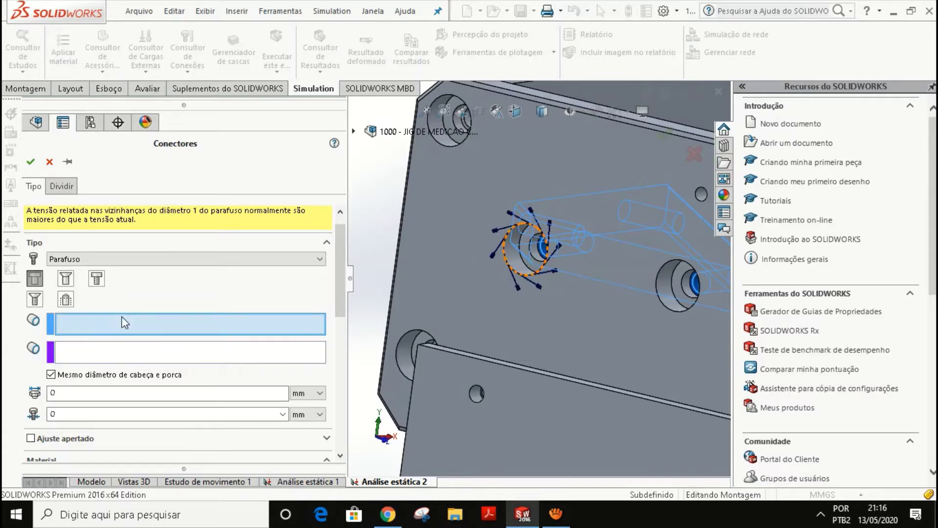
click(505, 258)
scroll(529, 257, down, 3)
middle_drag(535, 262, 594, 228)
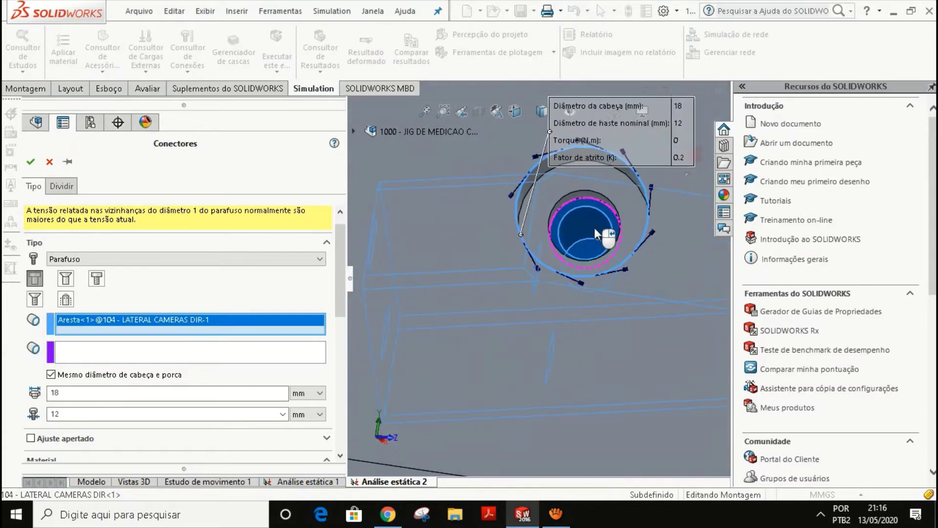
click(219, 359)
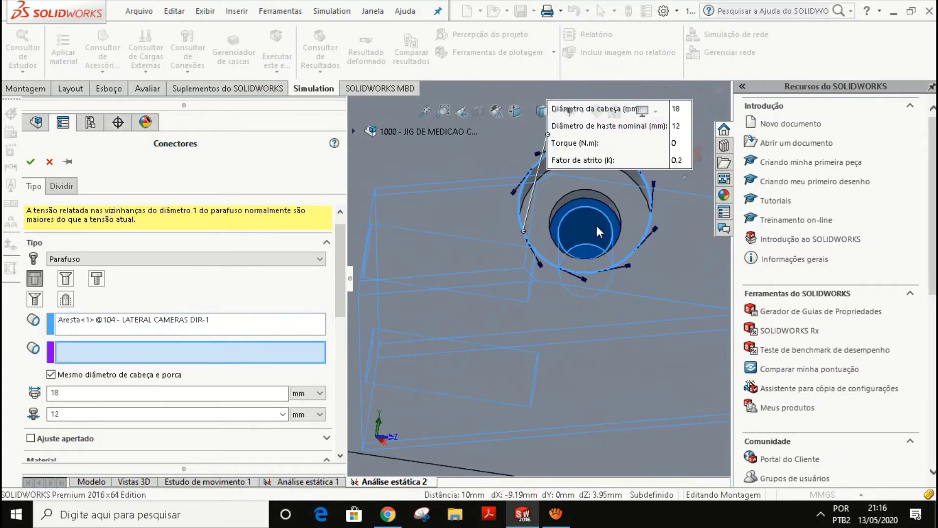
click(605, 214)
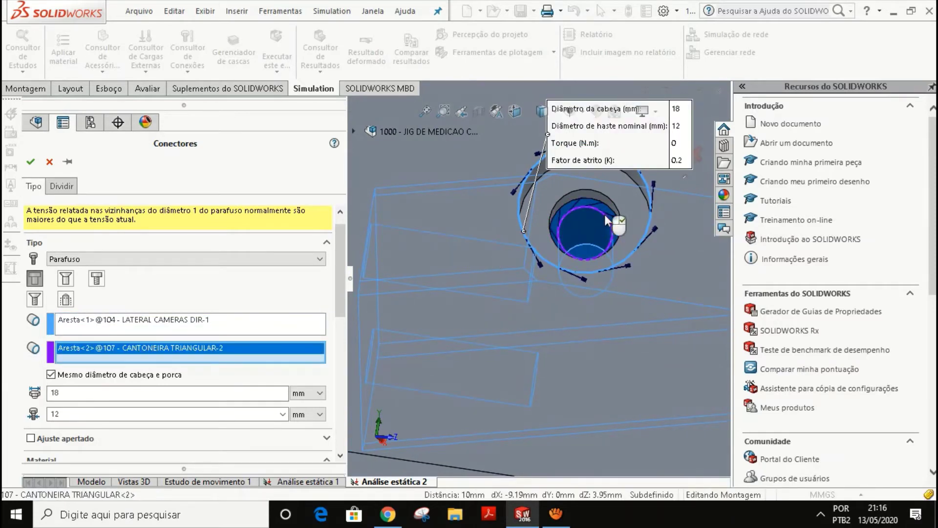
Try Parafuso padrão ou com rebaixo using the edge on 104 - LATERAL CAMERAS DIR-1 and hole face on 107 - CANTONEIRA TRIANGULAR-2, and cancel the connector.
key(Delete)
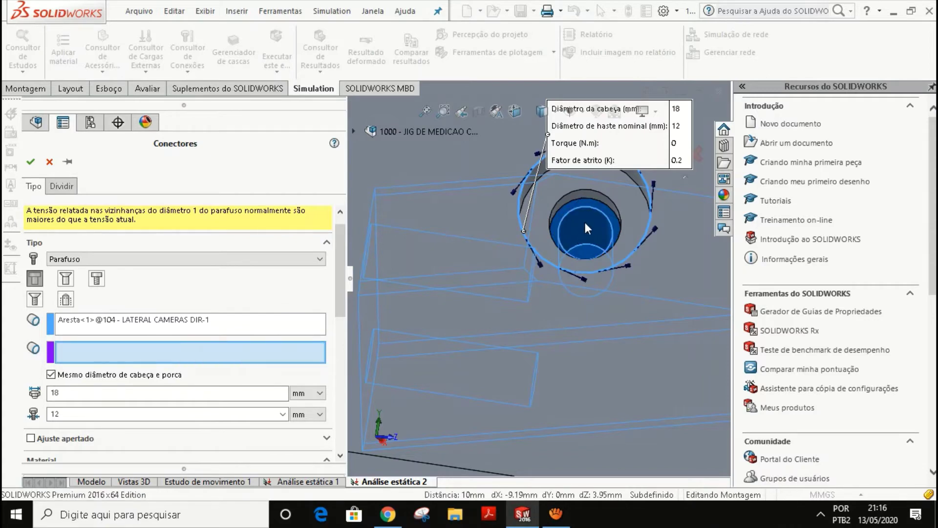
click(72, 317)
key(Delete)
click(96, 278)
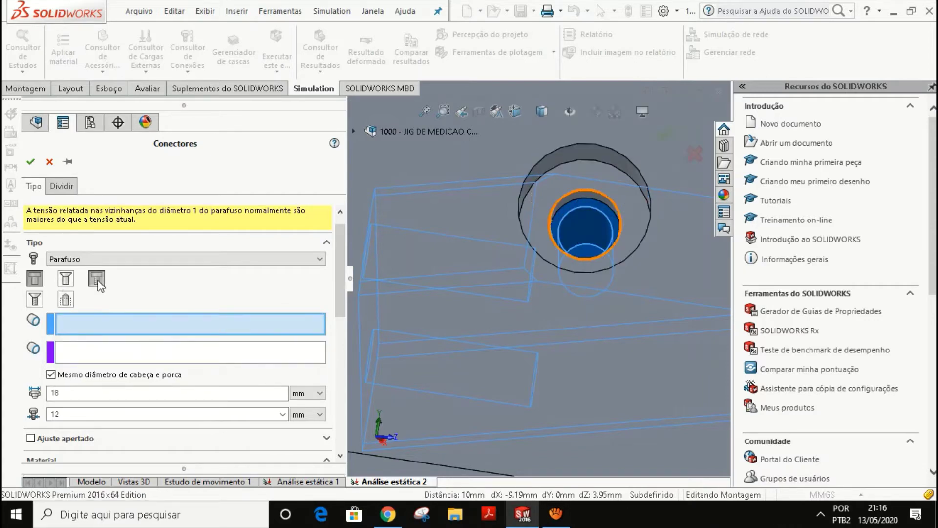
click(546, 154)
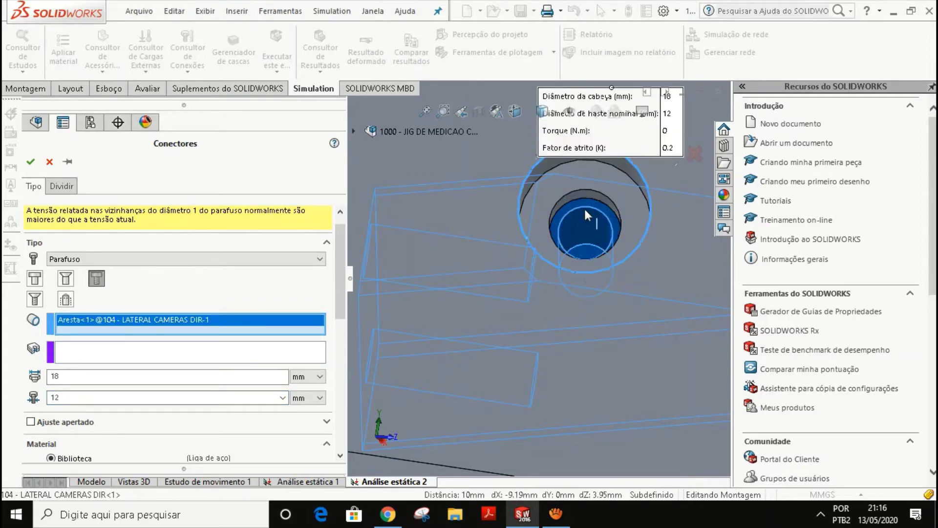
click(177, 353)
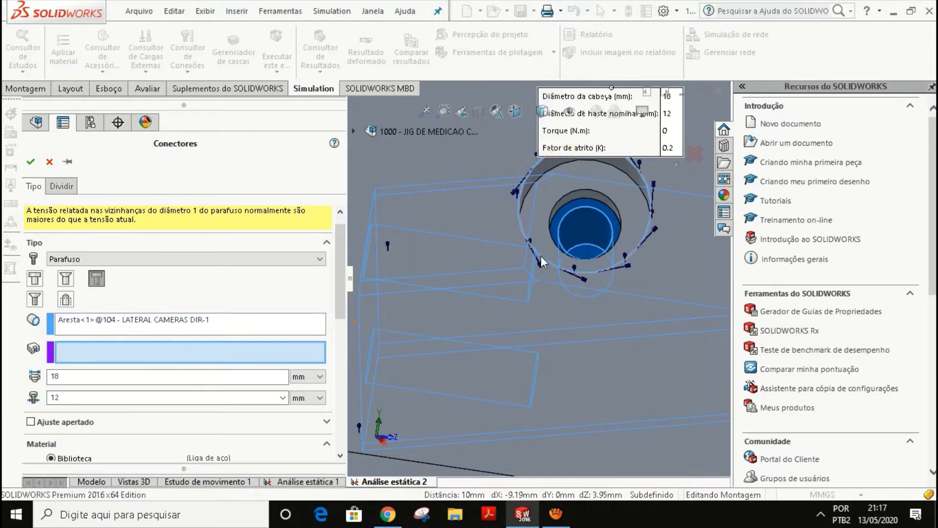
click(590, 224)
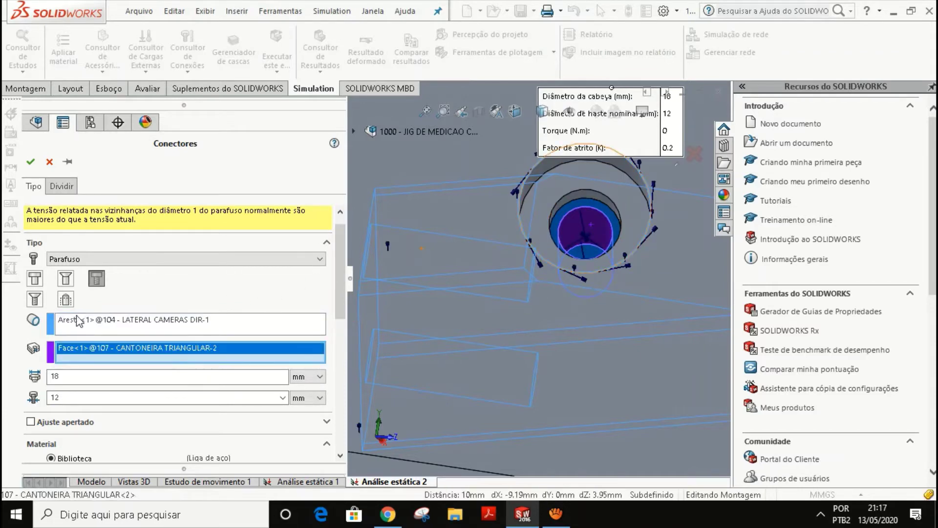
click(50, 166)
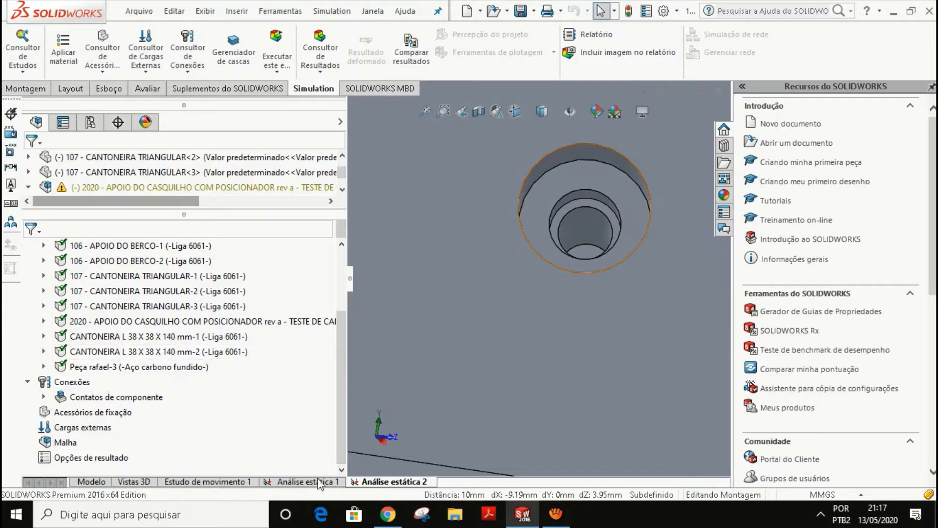
click(556, 513)
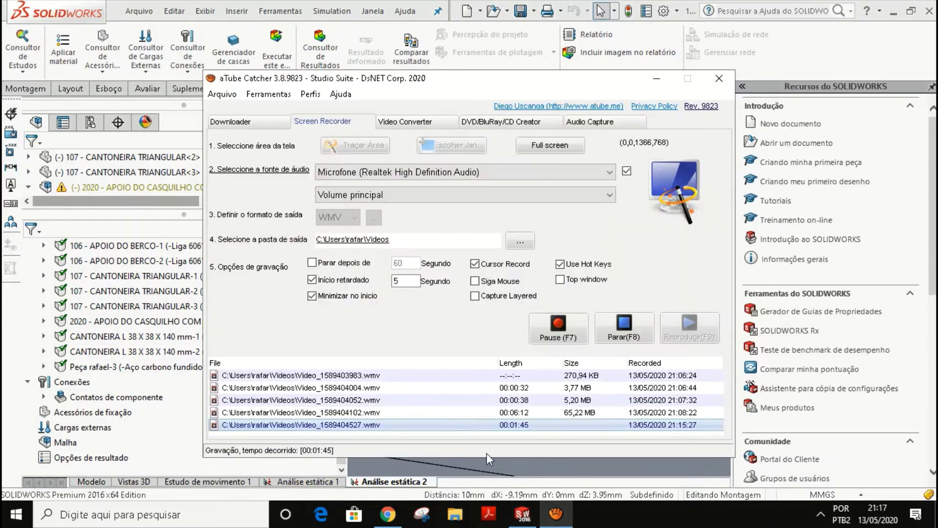
click(623, 327)
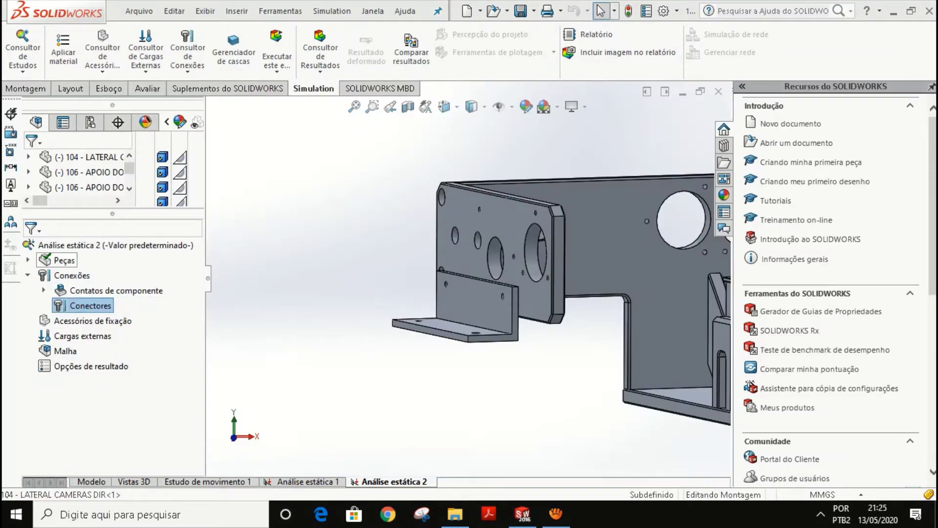
Review the parts of Análise estática 2 and their assigned materials.
click(28, 260)
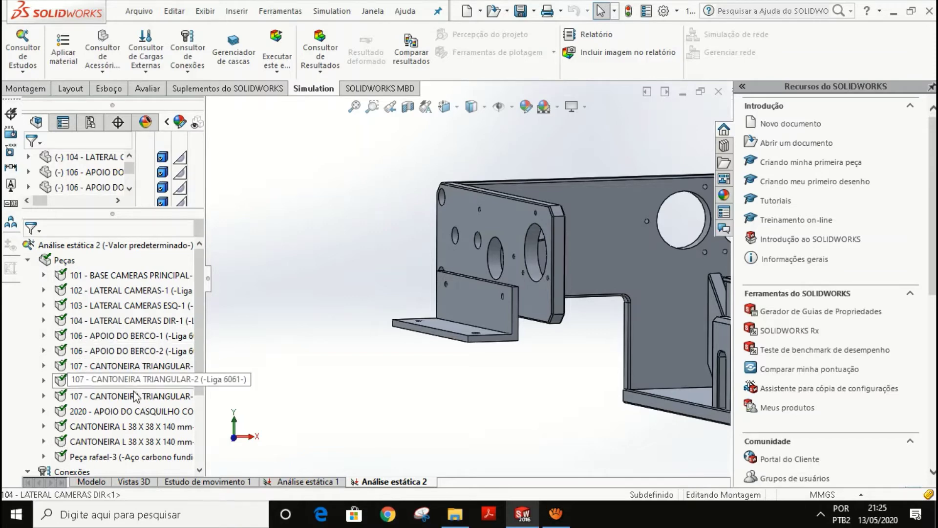
click(31, 261)
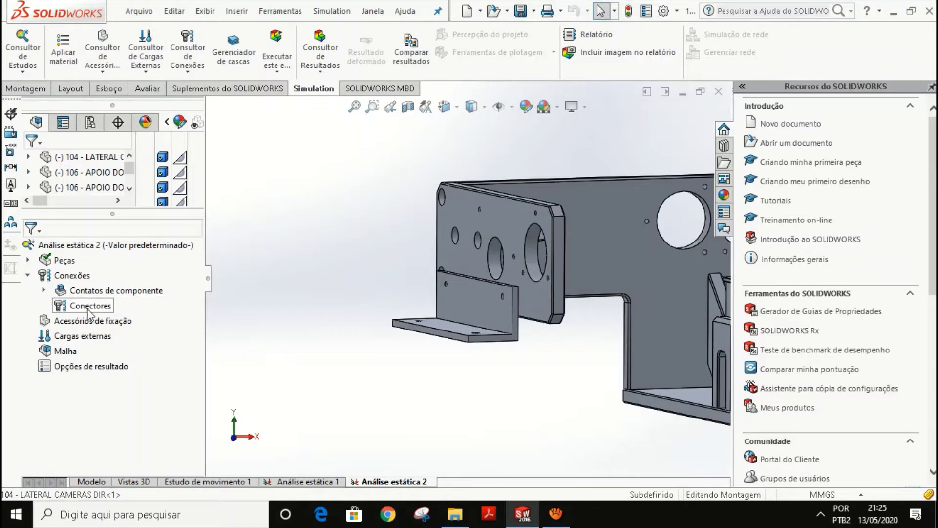
click(31, 260)
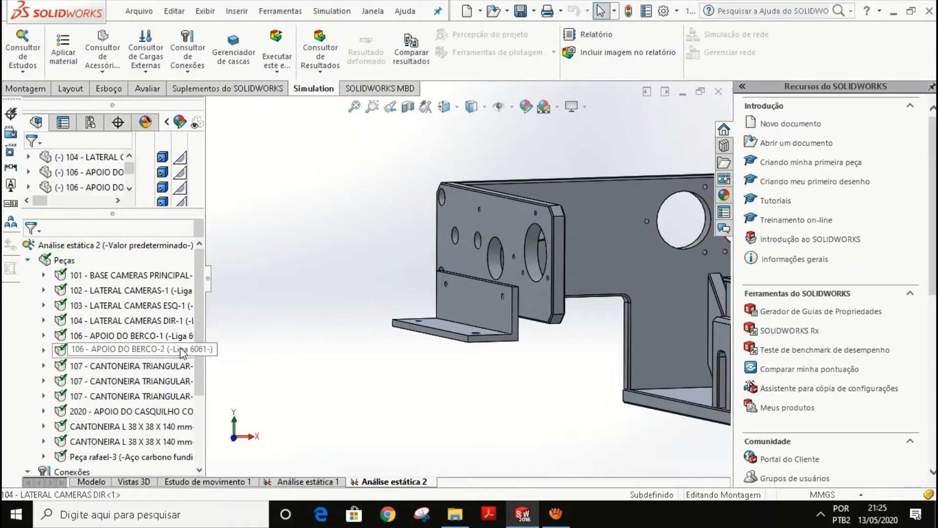
drag(203, 384, 201, 407)
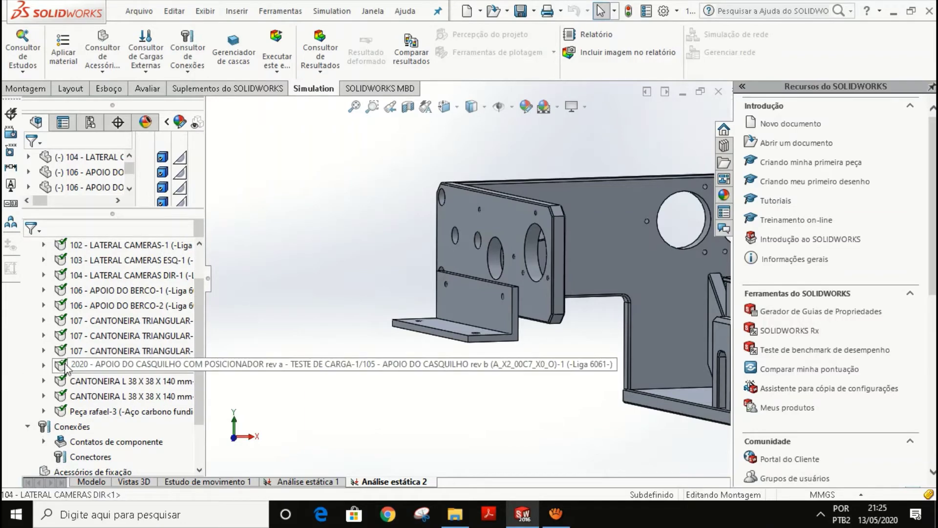
scroll(83, 389, up, 1)
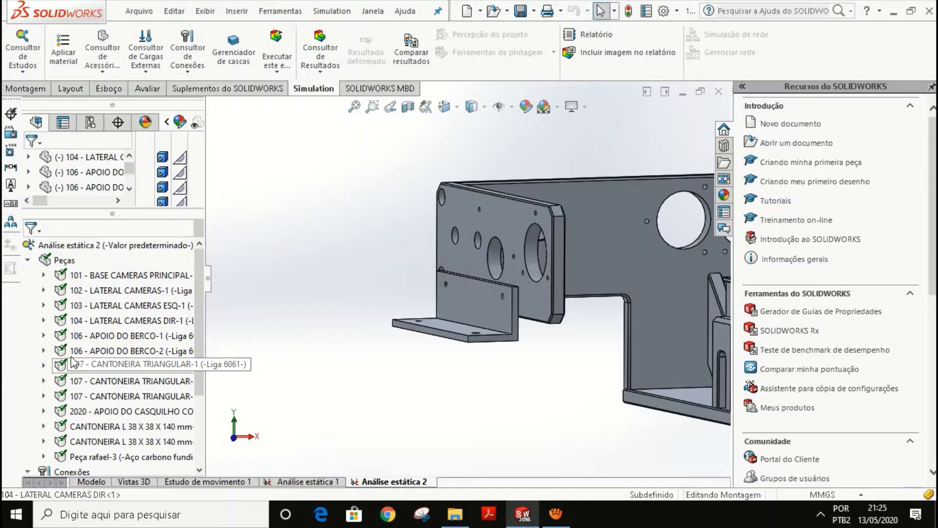
click(28, 260)
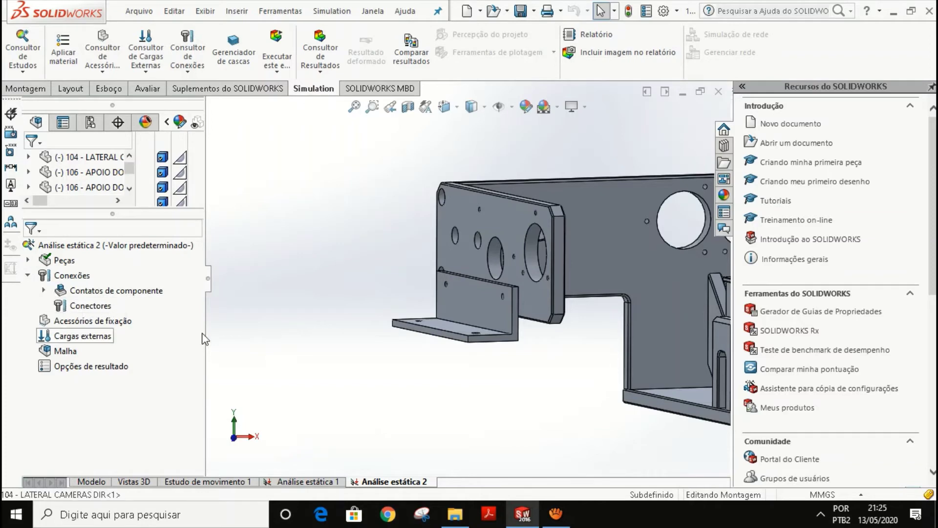
Review the connector types available for Análise estática 2, without starting one.
scroll(442, 323, up, 2)
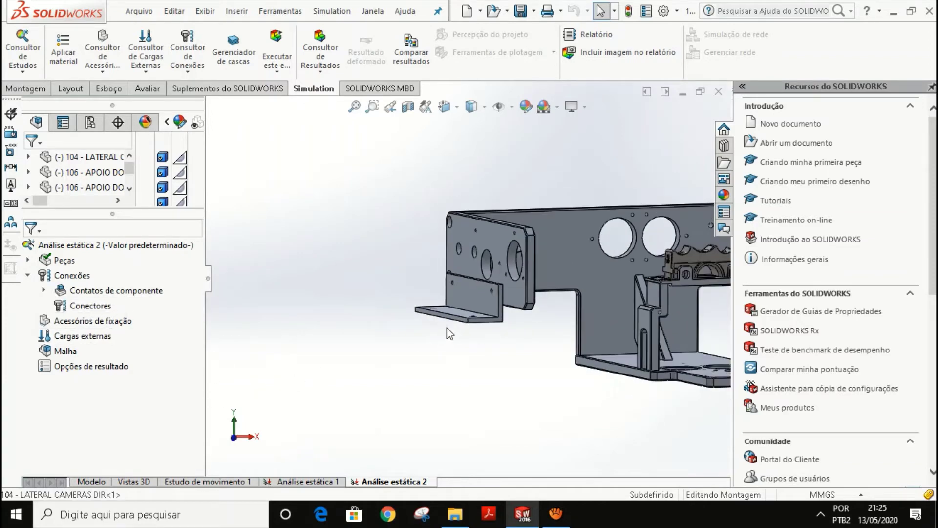
right_click(89, 307)
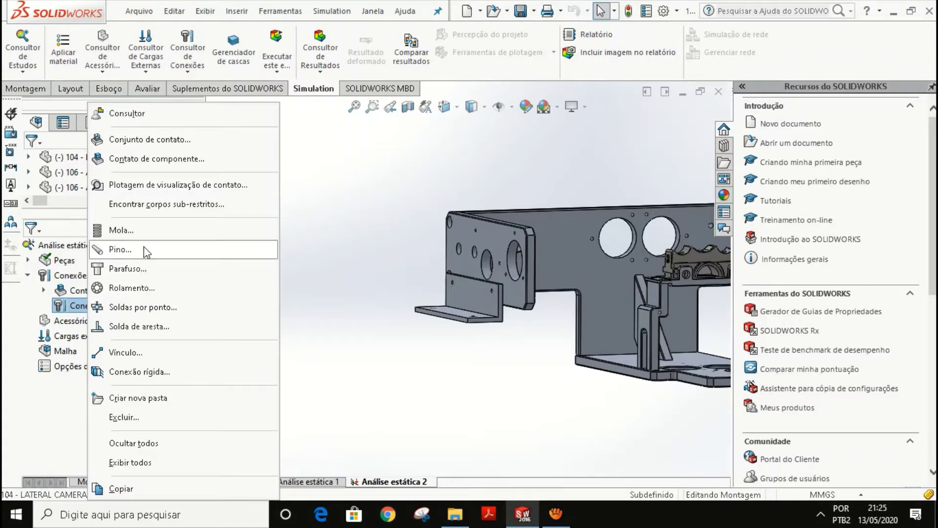
click(205, 352)
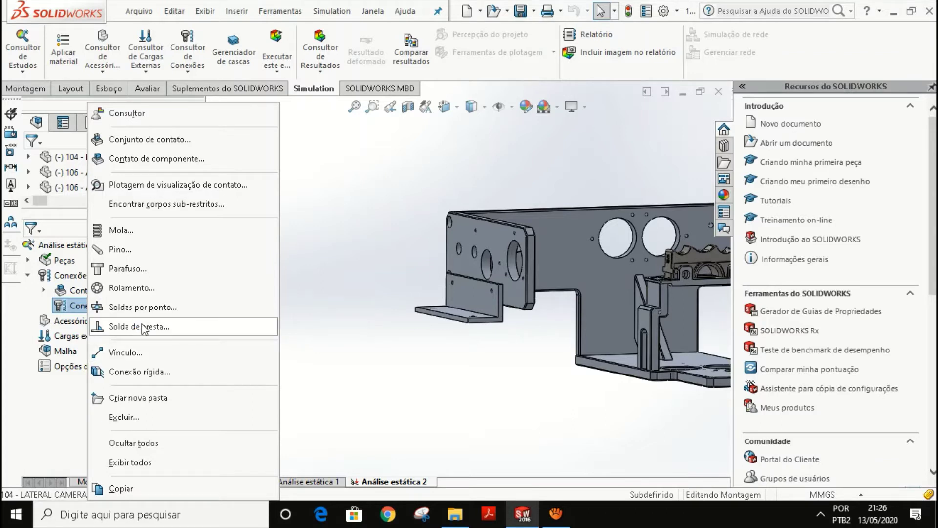
click(355, 376)
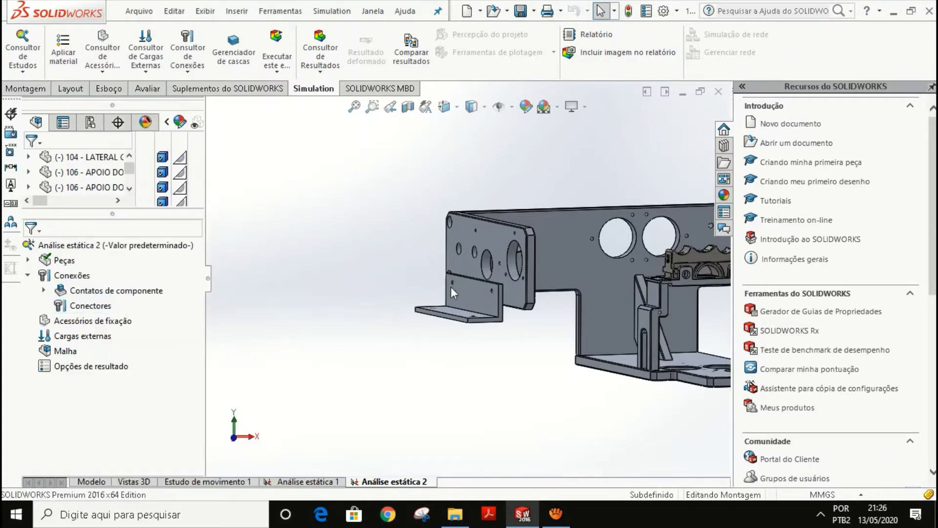
Examine how the bracket CANTONEIRA L 38 X 38 X 140 mm and its holes sit against the side plate 104 - LATERAL CAMERAS DIR.
middle_drag(511, 284, 669, 268)
scroll(673, 259, down, 5)
middle_drag(624, 289, 604, 320)
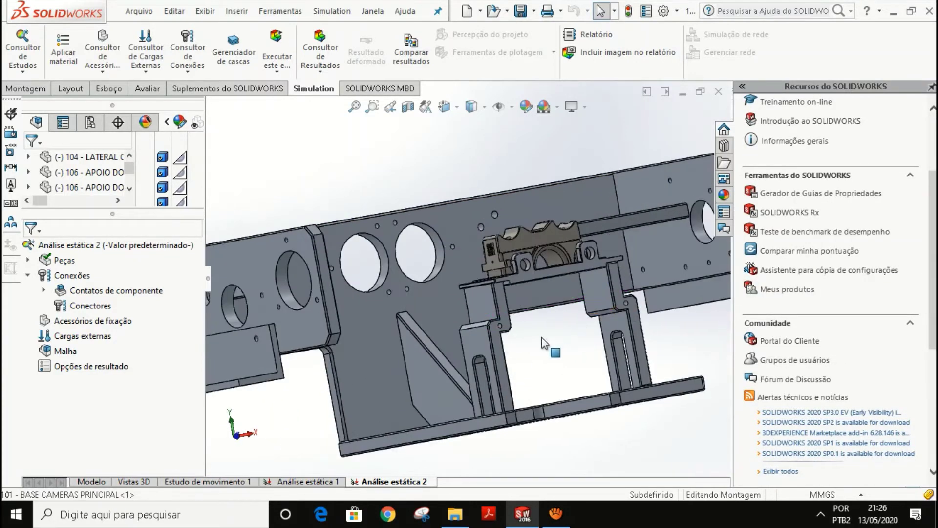
scroll(431, 324, up, 3)
middle_drag(430, 323, 332, 341)
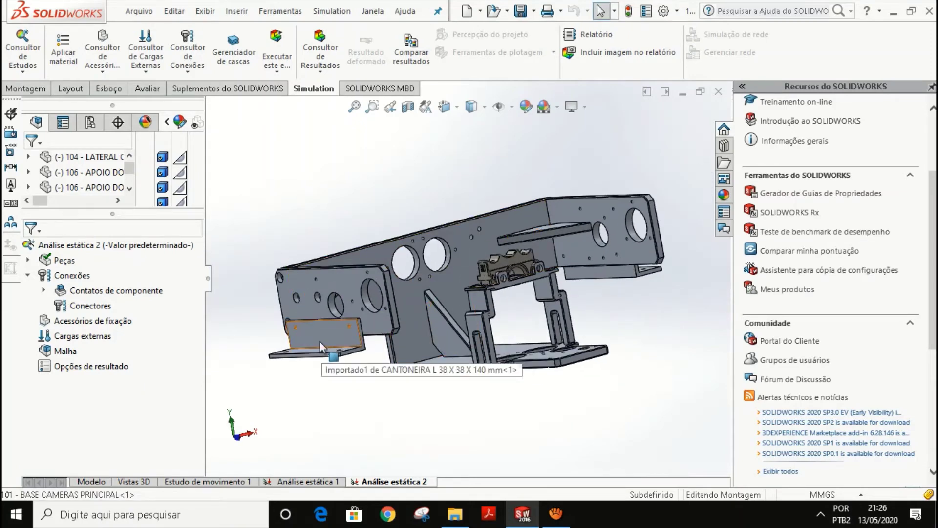
scroll(324, 326, down, 3)
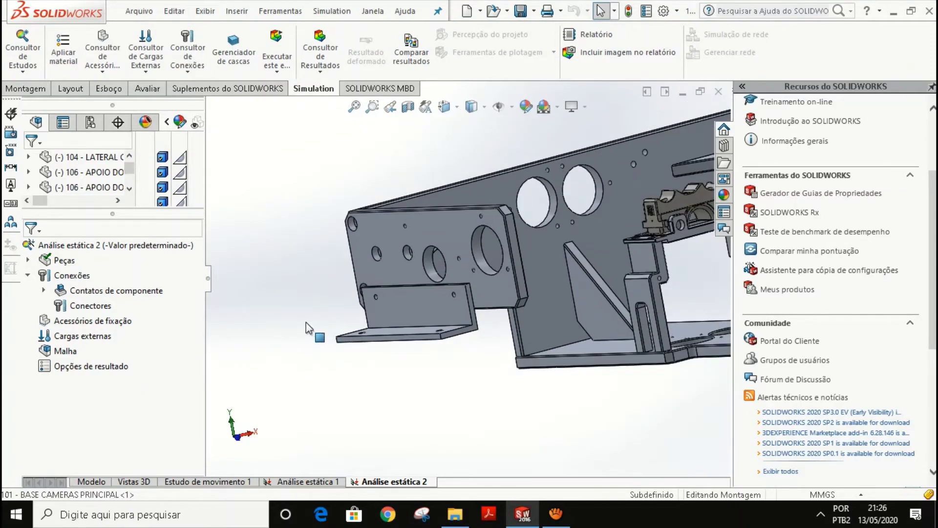
scroll(415, 296, down, 2)
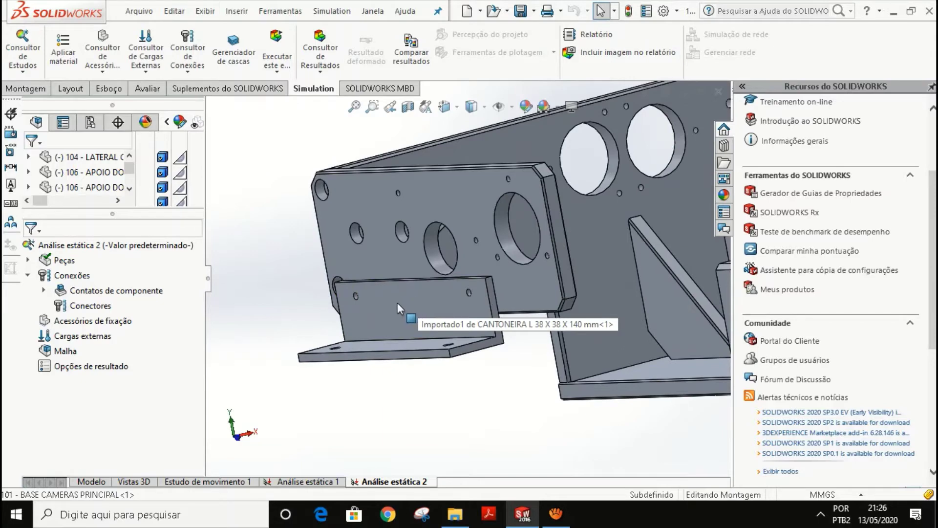
middle_drag(391, 302, 404, 295)
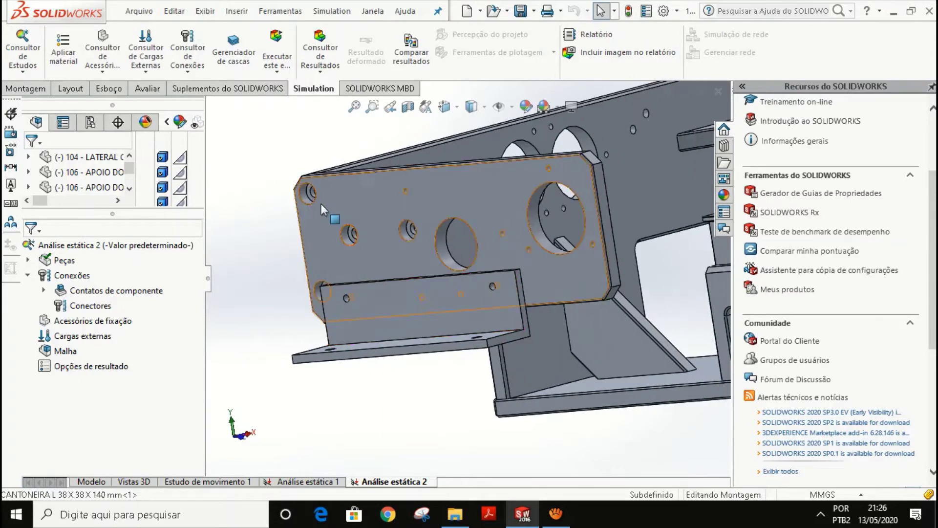
Start the Measure tool and examine the small bolt holes on the inner face of 104 - LATERAL CAMERAS DIR.
click(154, 90)
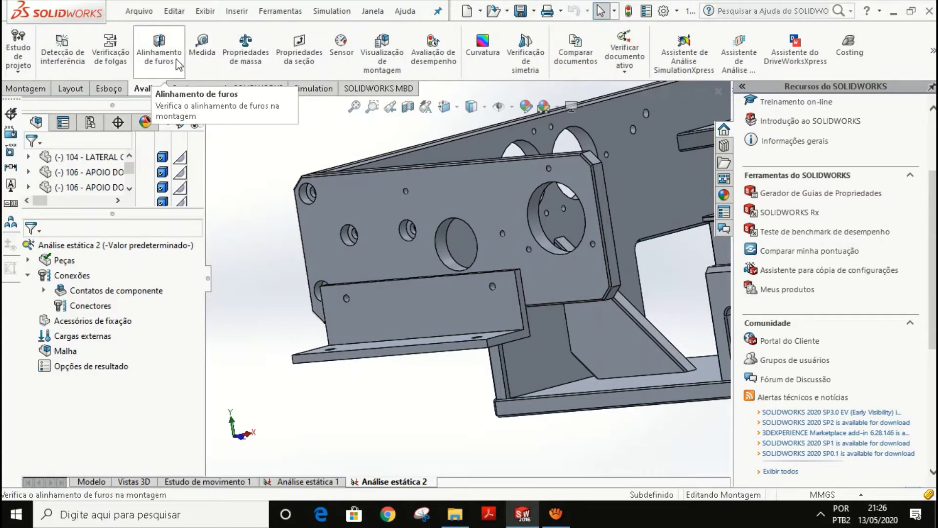
click(203, 59)
scroll(305, 277, down, 8)
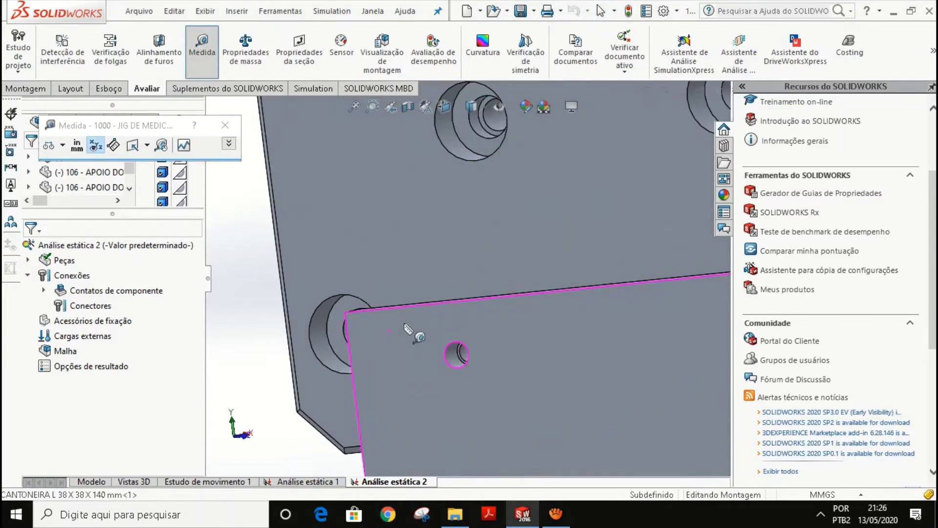
scroll(471, 323, up, 8)
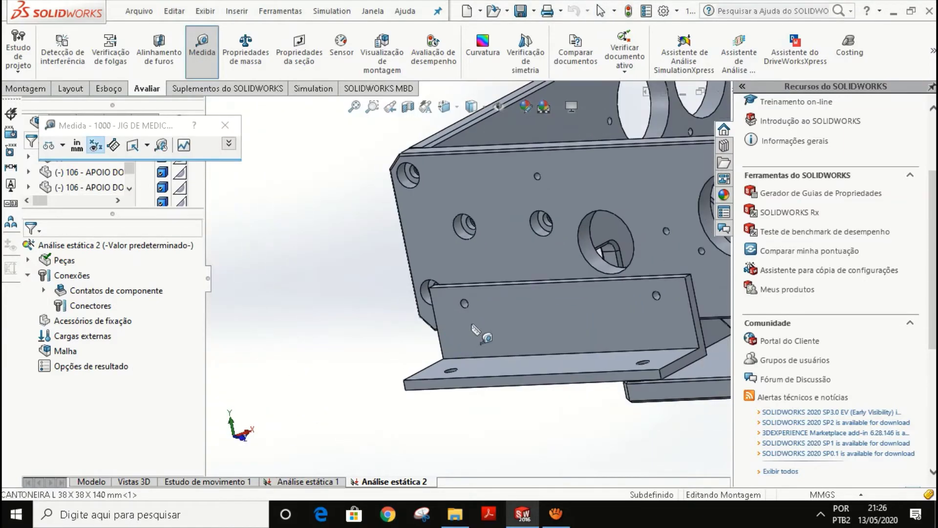
middle_drag(471, 325, 492, 326)
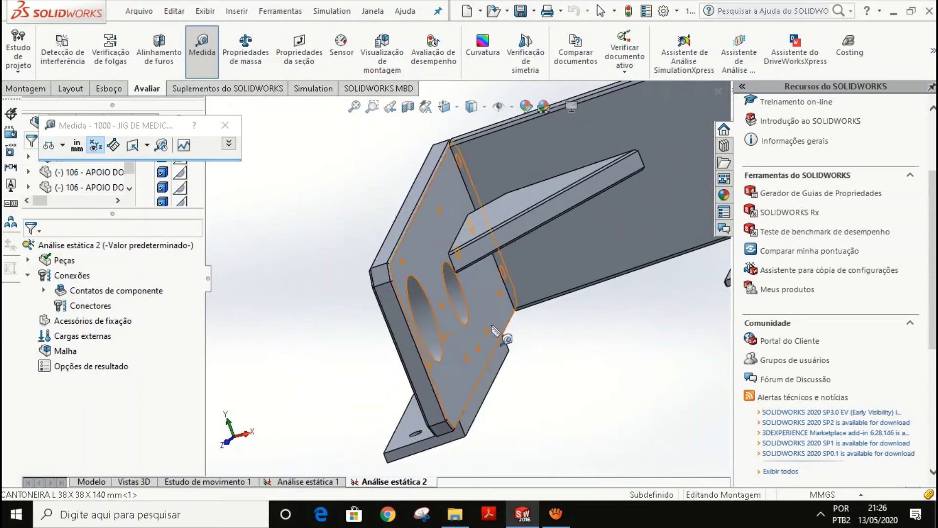
scroll(494, 331, down, 3)
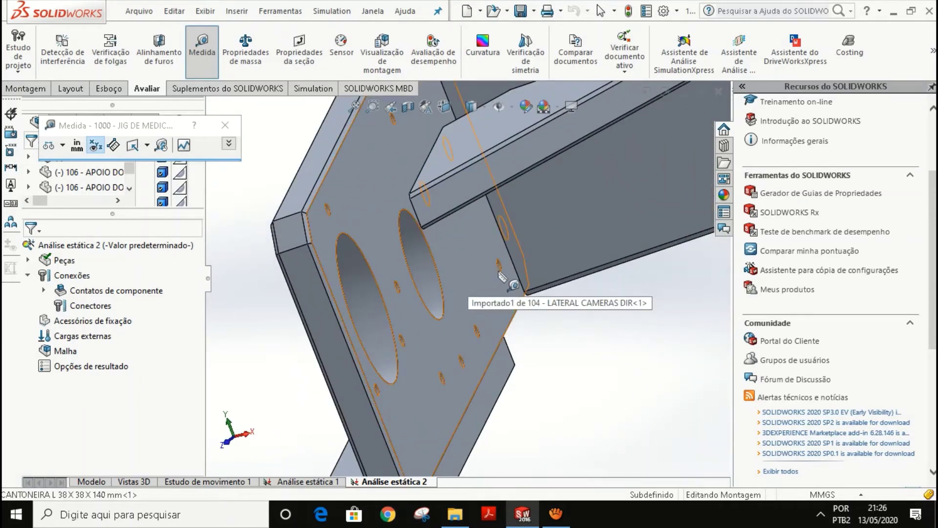
mouse_move(499, 276)
middle_down()
mouse_move(506, 286)
mouse_move(489, 277)
middle_up()
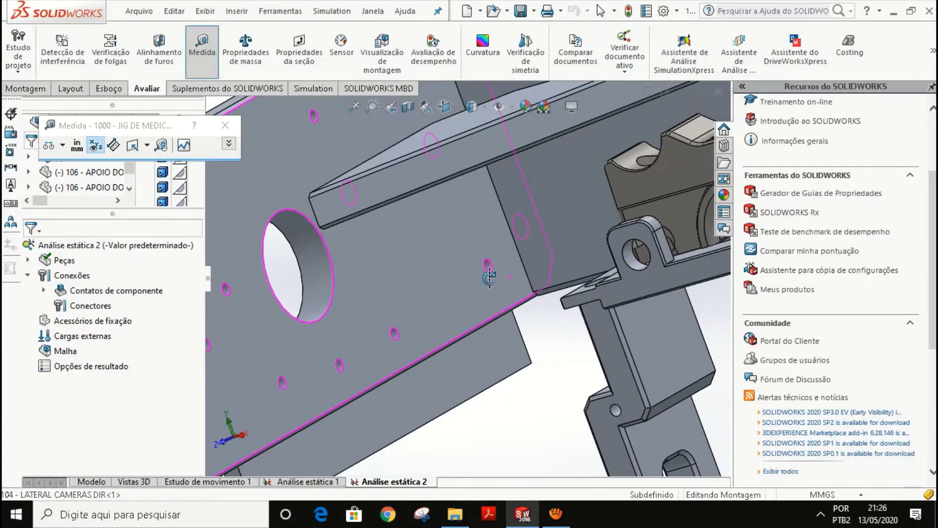
scroll(489, 277, down, 5)
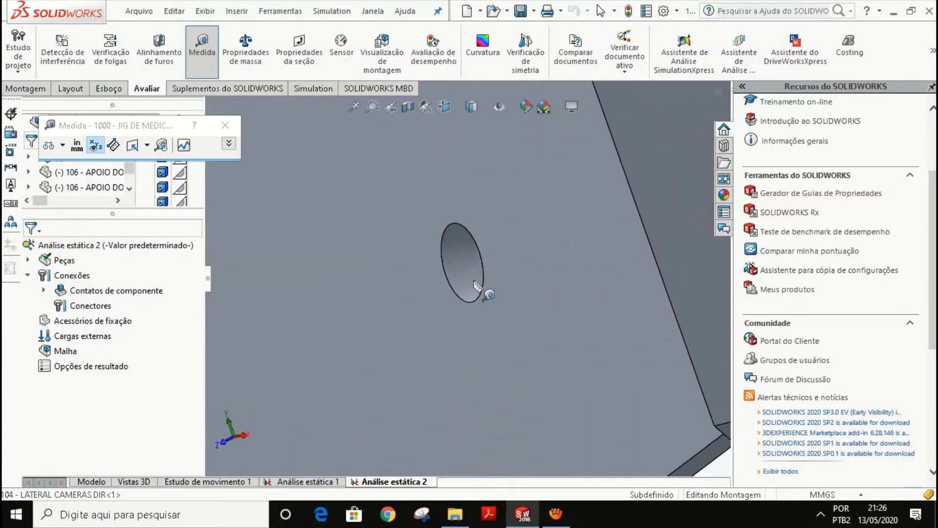
scroll(476, 283, up, 3)
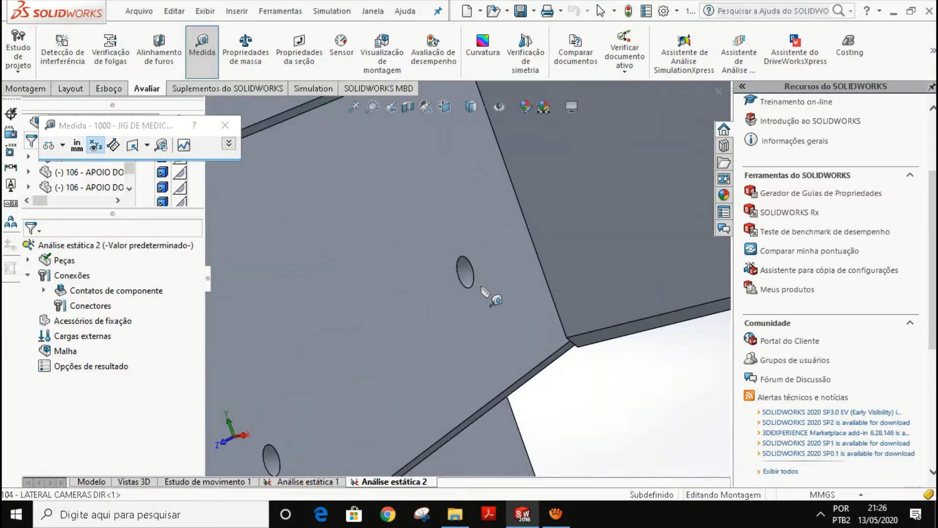
scroll(479, 287, up, 2)
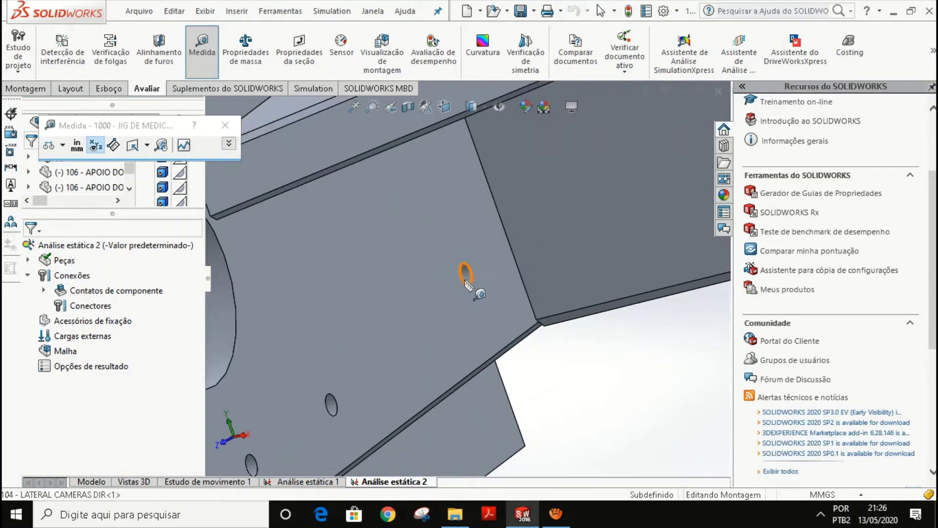
scroll(463, 281, up, 10)
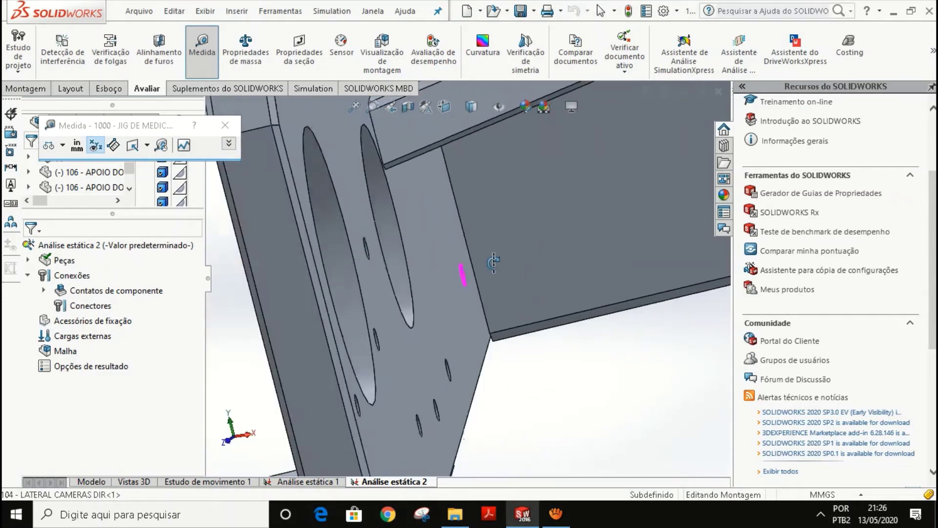
Measure the diameter of the bolt hole near the outer end of the upright flange of CANTONEIRA L 38 X 38 X 140 mm.
middle_drag(465, 271, 460, 269)
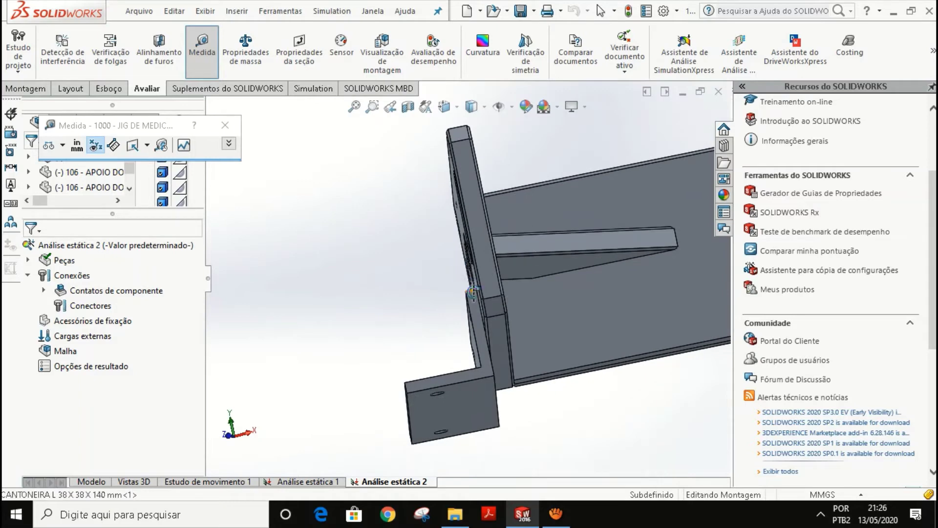
mouse_move(484, 331)
middle_down()
mouse_move(481, 347)
mouse_move(498, 364)
mouse_move(469, 323)
middle_up()
scroll(469, 324, down, 8)
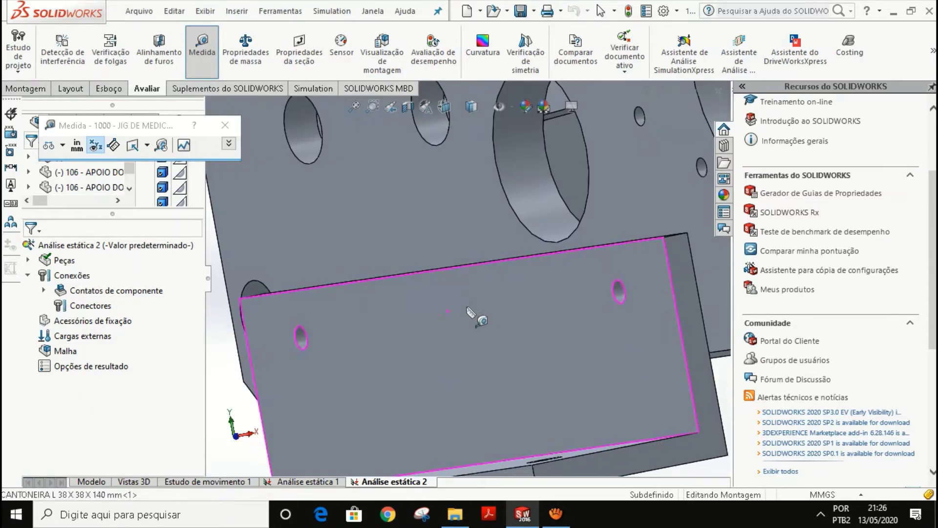
scroll(306, 341, down, 3)
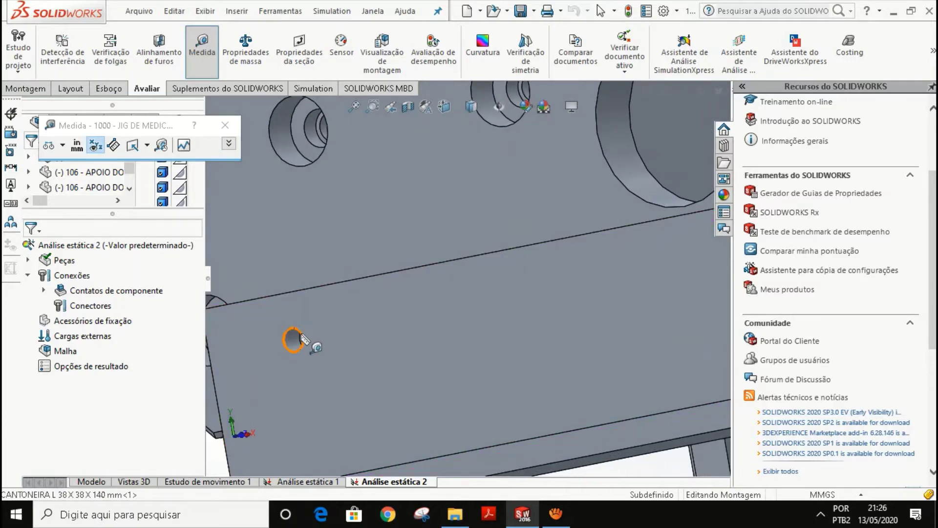
click(293, 342)
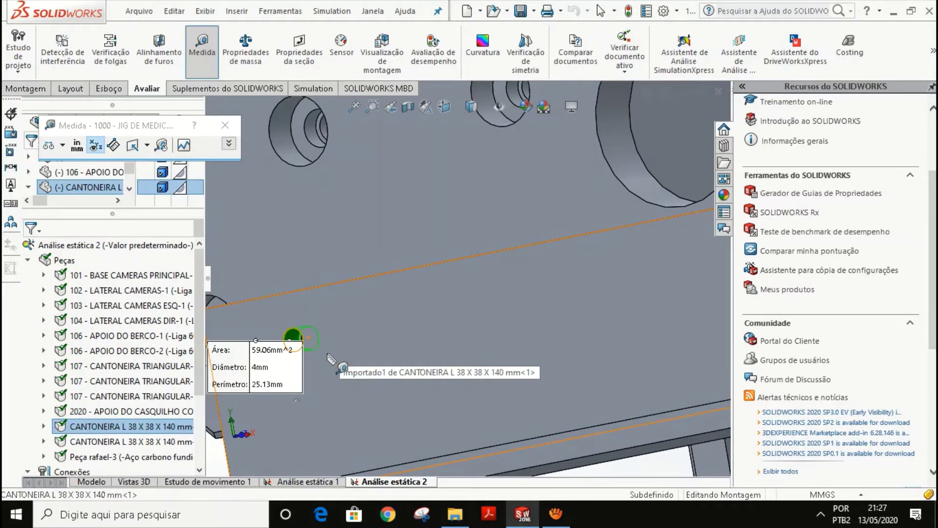
key(Escape)
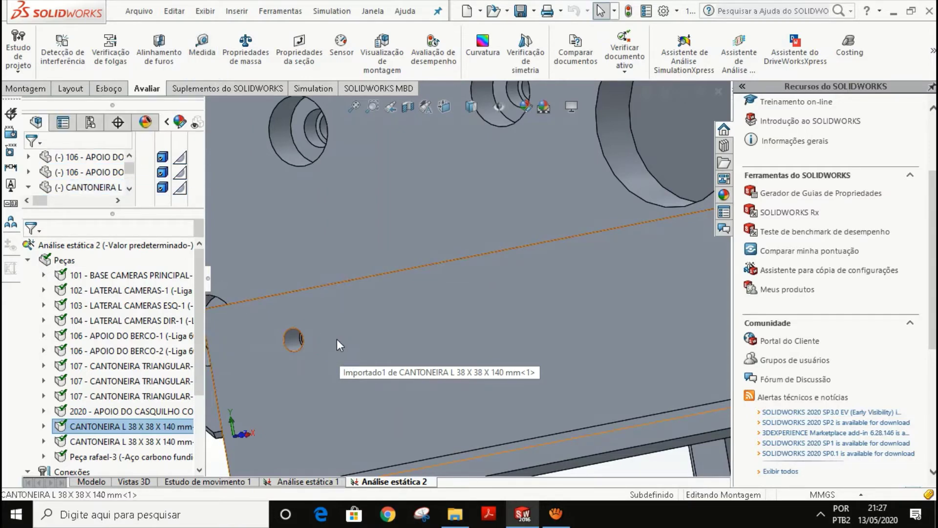
Examine the upright flange hole of CANTONEIRA L 38 X 38 X 140 mm-1 and check the material assigned to the bracket.
scroll(338, 342, up, 2)
mouse_move(338, 341)
middle_down()
mouse_move(356, 341)
mouse_move(351, 328)
middle_up()
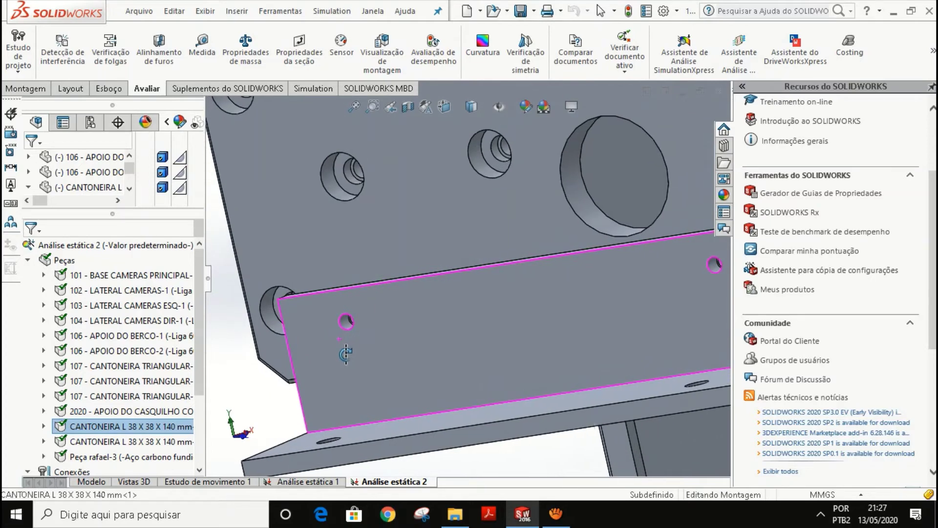
scroll(351, 329, down, 3)
scroll(391, 307, up, 3)
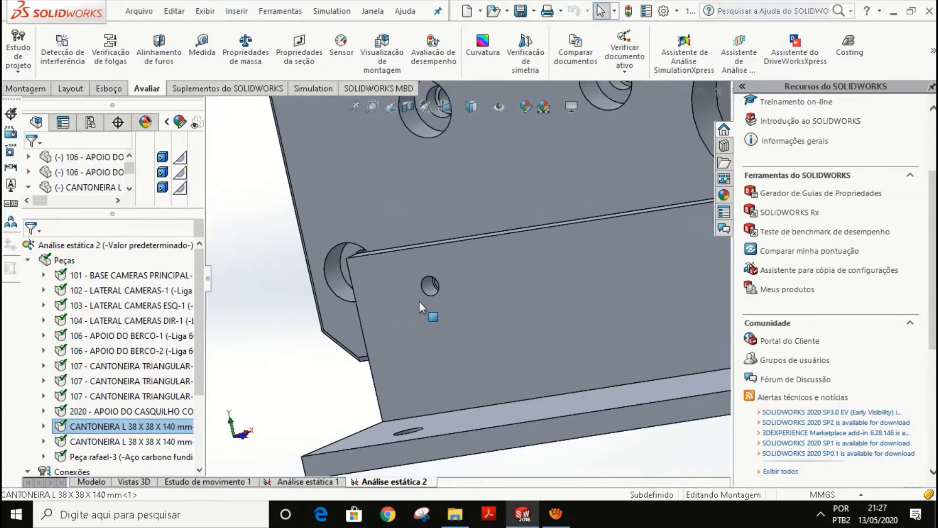
scroll(441, 279, down, 3)
scroll(425, 313, up, 4)
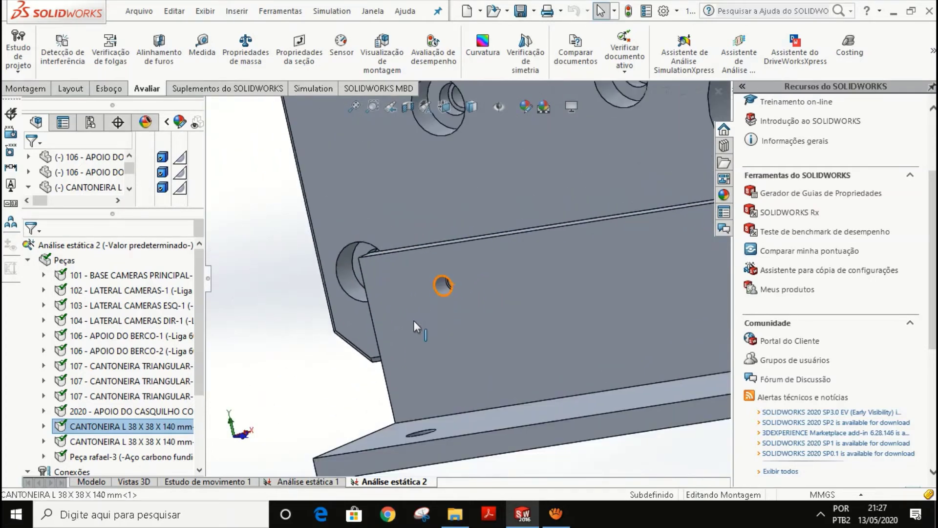
click(122, 426)
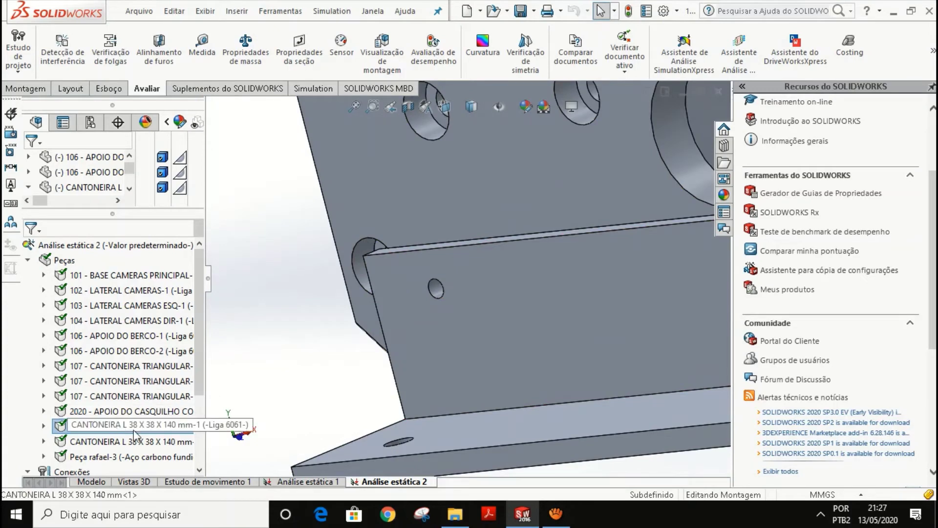
scroll(134, 434, down, 2)
Start a Parafuso connector using the upright flange hole edge of CANTONEIRA L 38 X 38 X 140 mm as the bolt head edge.
right_click(77, 372)
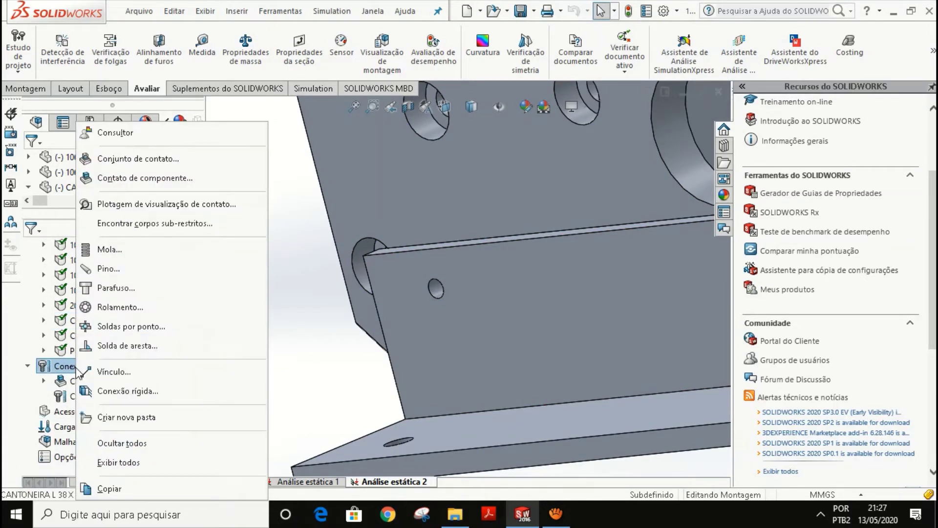
click(128, 289)
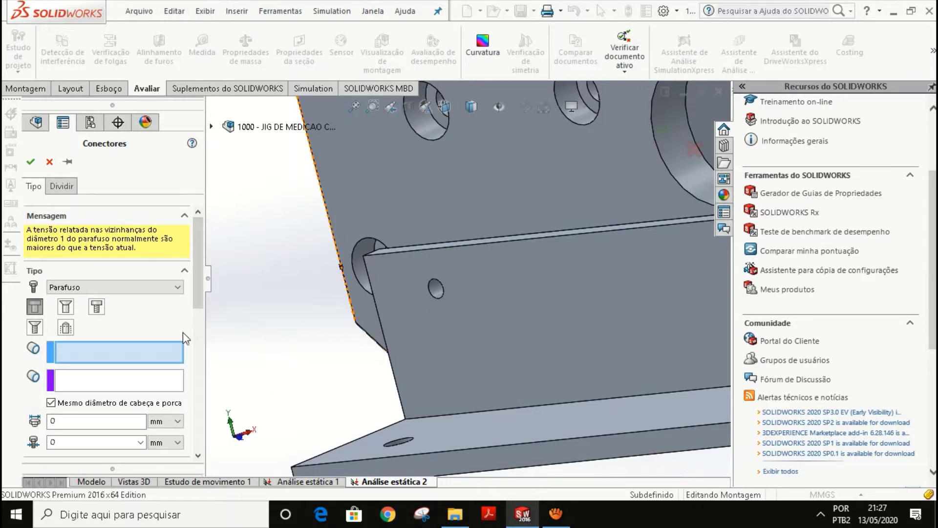
click(435, 296)
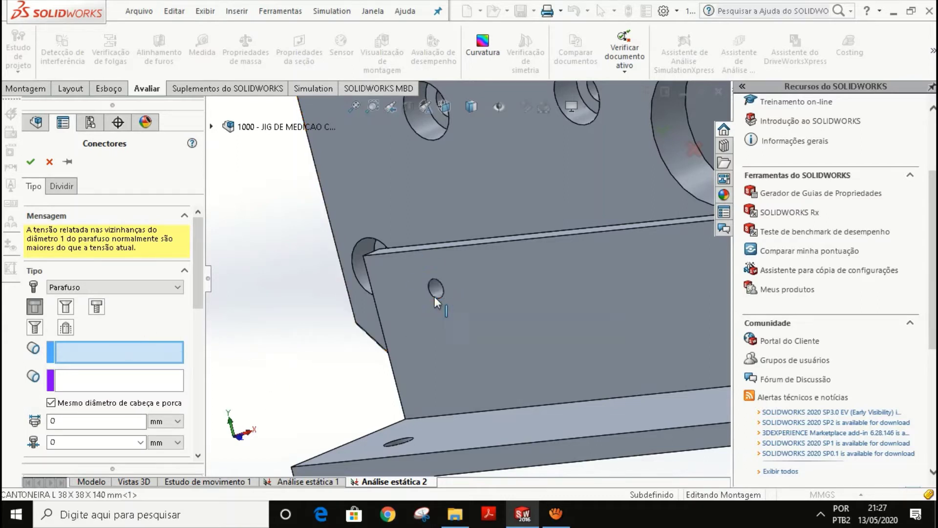
scroll(420, 311, up, 7)
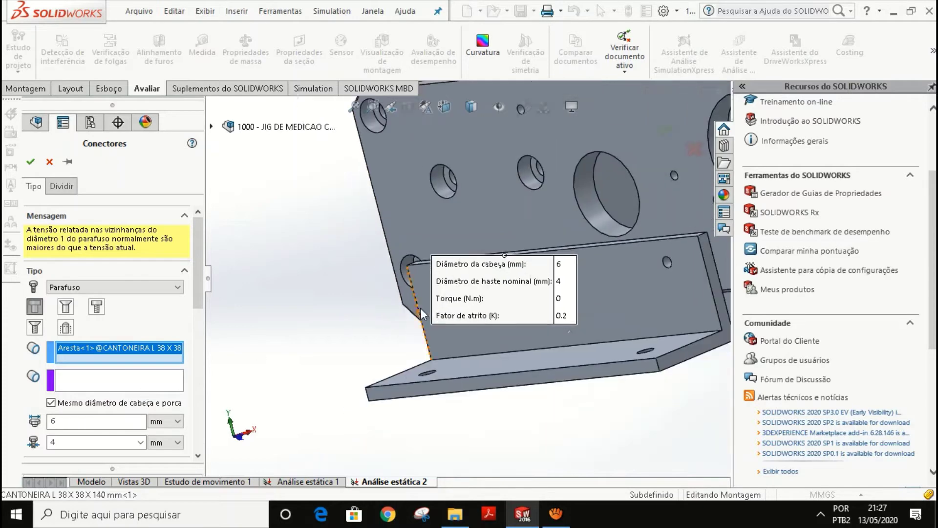
middle_drag(540, 303, 477, 313)
scroll(549, 274, up, 3)
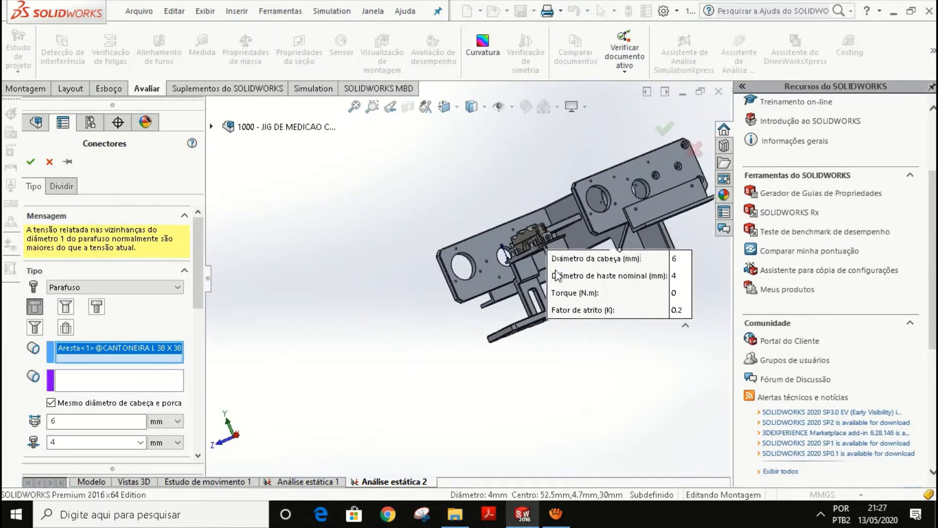
middle_drag(552, 274, 518, 259)
scroll(512, 251, down, 3)
scroll(513, 256, down, 5)
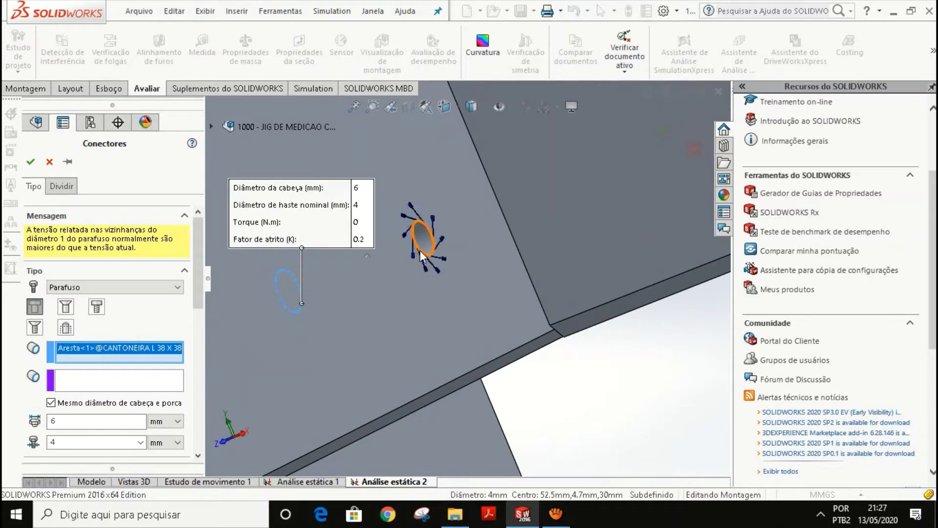
click(419, 251)
scroll(462, 315, up, 3)
middle_drag(467, 320, 463, 389)
scroll(250, 346, up, 5)
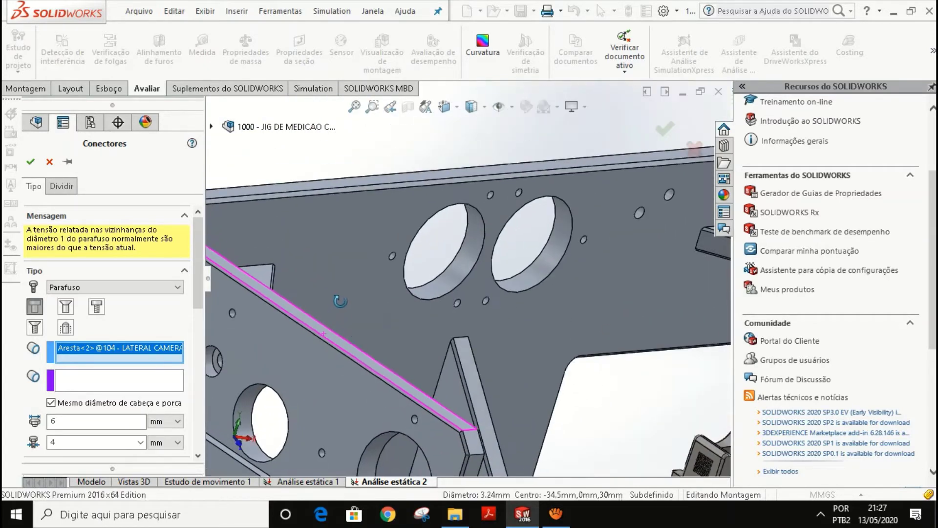
scroll(351, 280, down, 6)
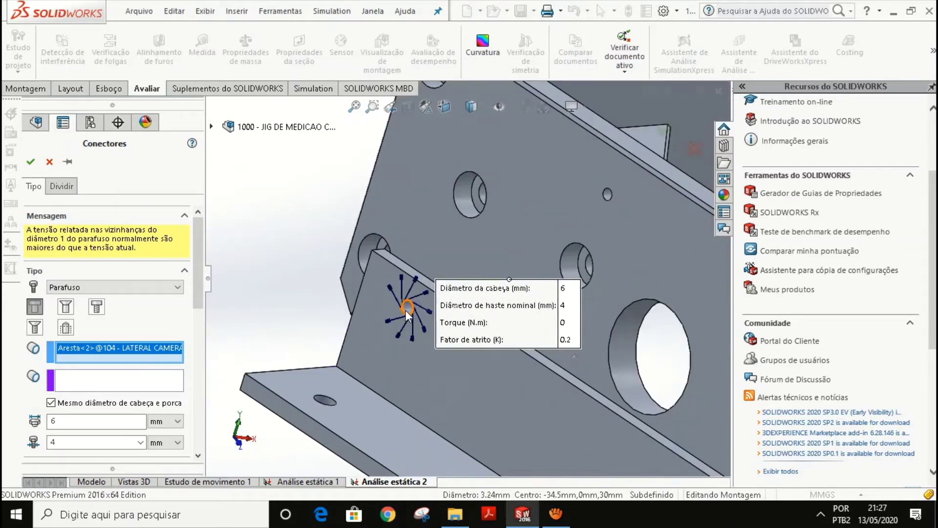
click(401, 309)
Select the matching hole edge on the opposite face of 104 - LATERAL CAMERAS DIR as the bolt nut edge.
click(90, 381)
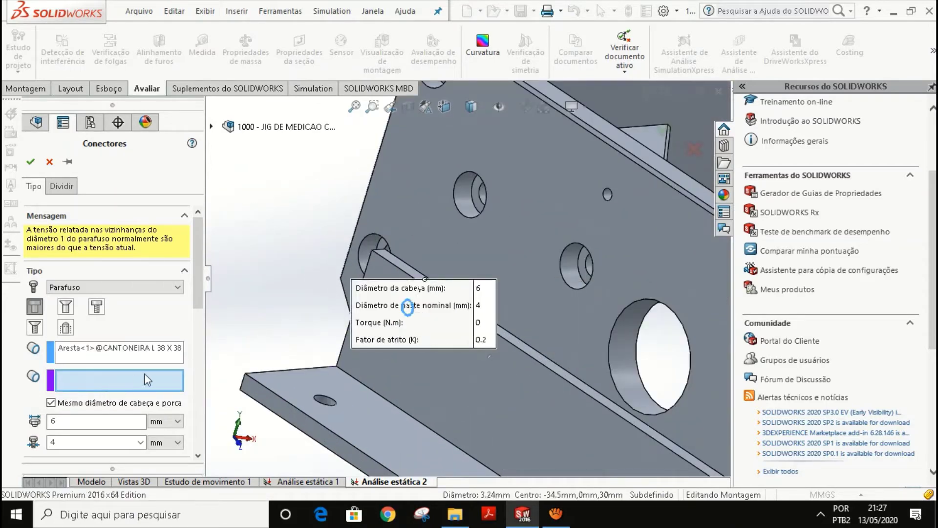
scroll(456, 366, up, 5)
middle_drag(494, 340, 102, 407)
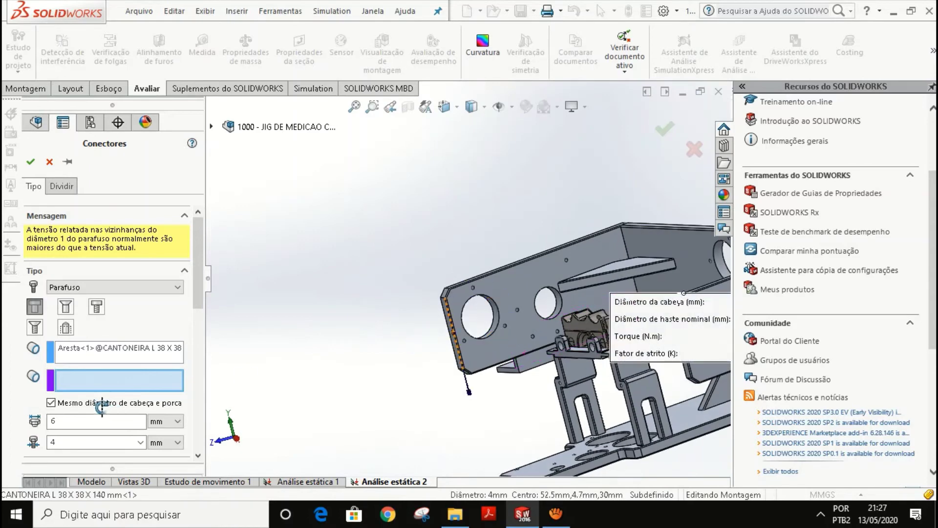
scroll(521, 312, down, 5)
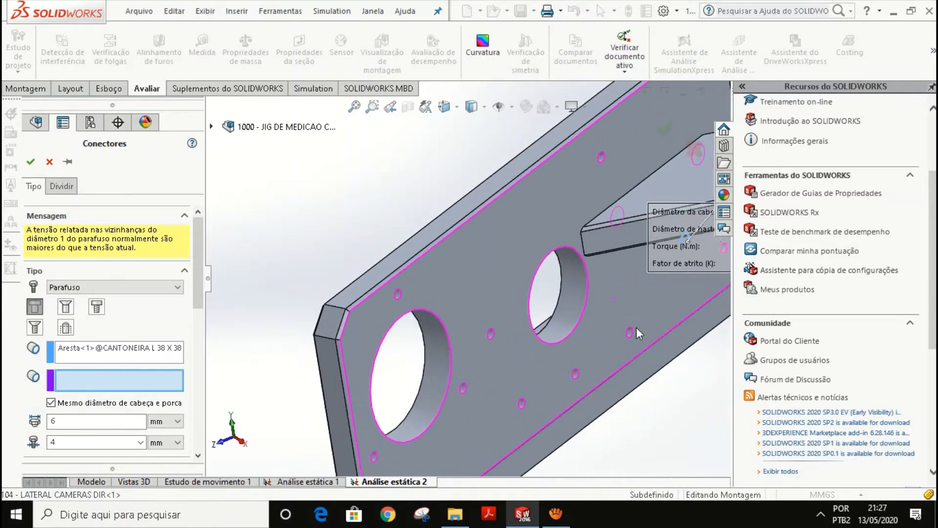
middle_drag(636, 327, 611, 268)
scroll(594, 272, down, 5)
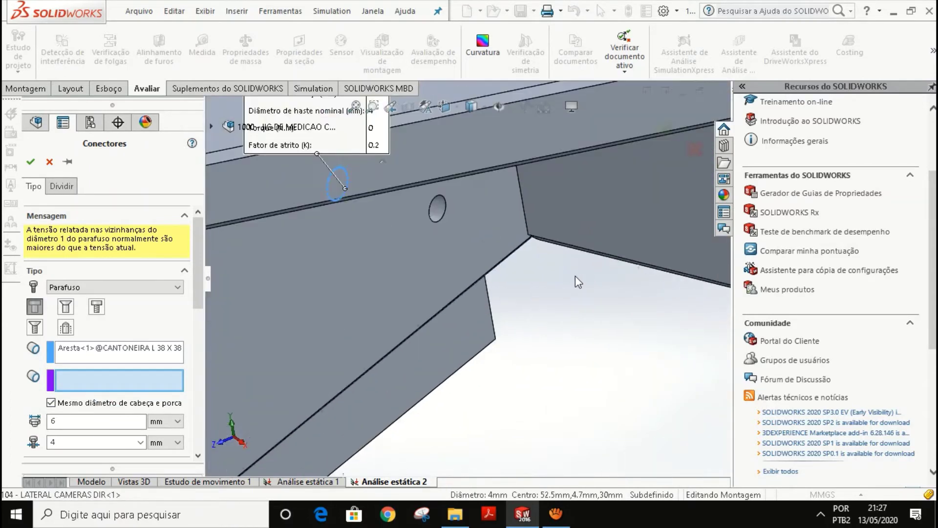
click(436, 222)
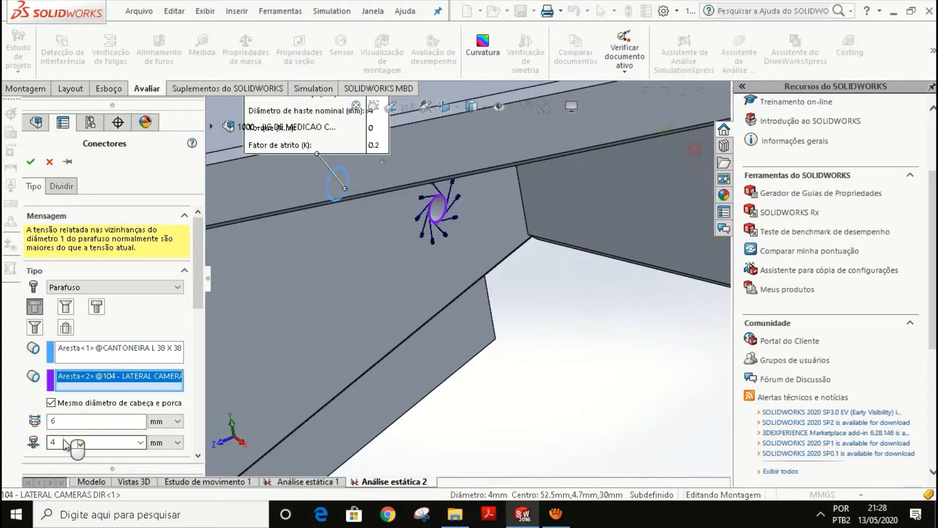
Set the bolt connector's nominal shank diameter to 3 mm.
scroll(200, 303, down, 3)
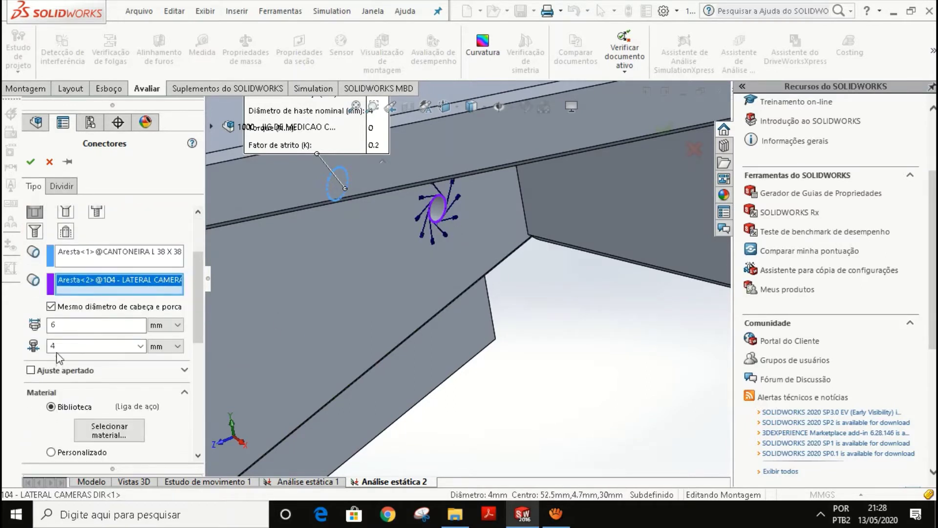
click(57, 348)
text(3)
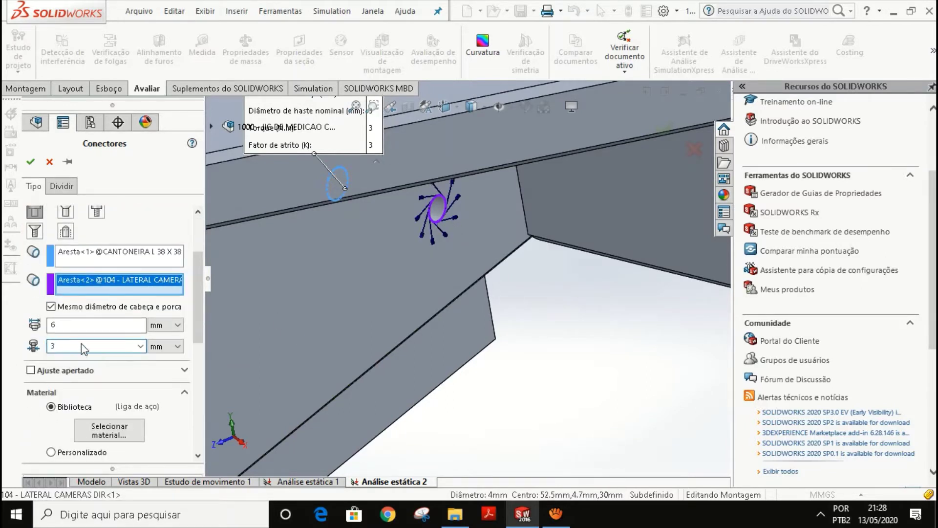
click(74, 325)
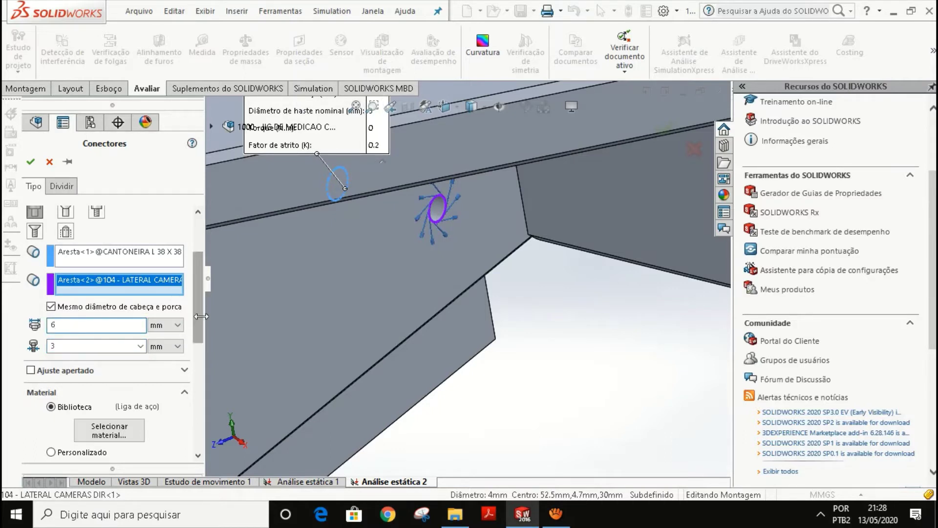
Set the bolt preload torque to 5 N.m with a friction factor of 0.2 and accept the connector.
drag(197, 323, 198, 435)
click(54, 406)
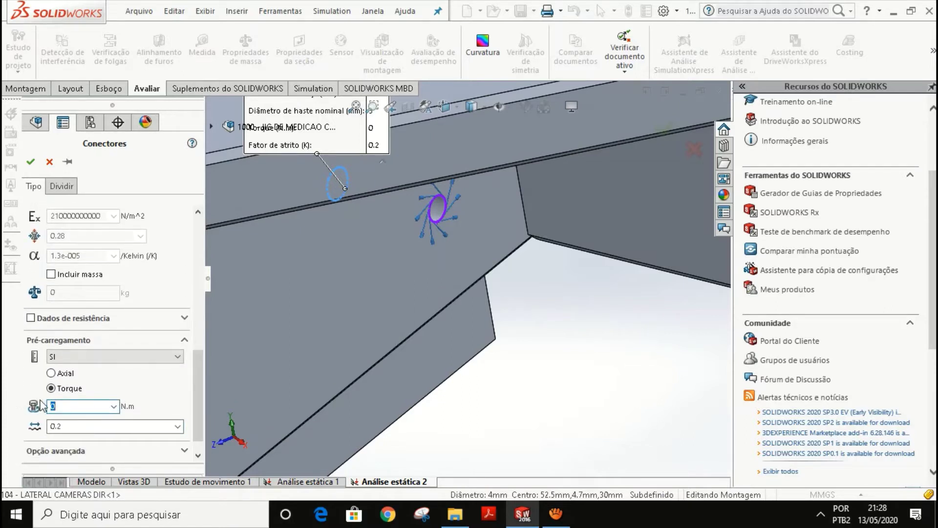
text(5)
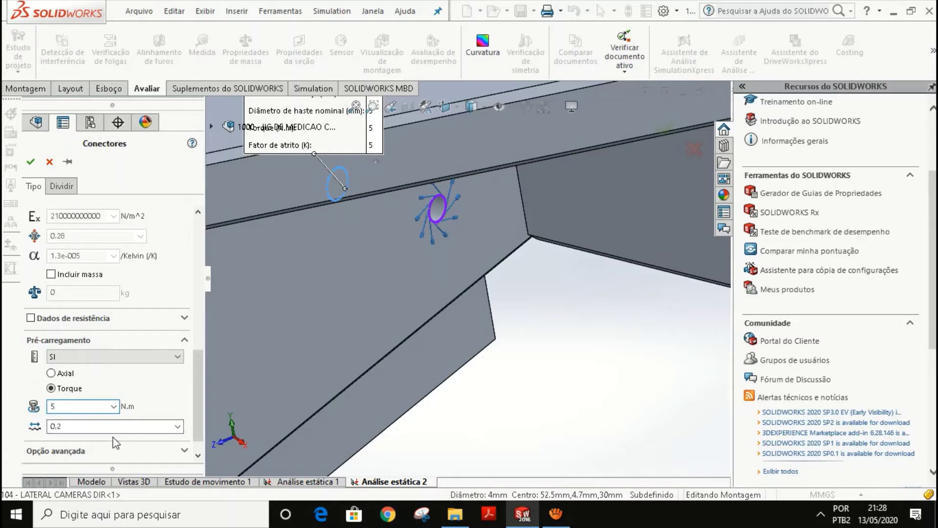
click(57, 426)
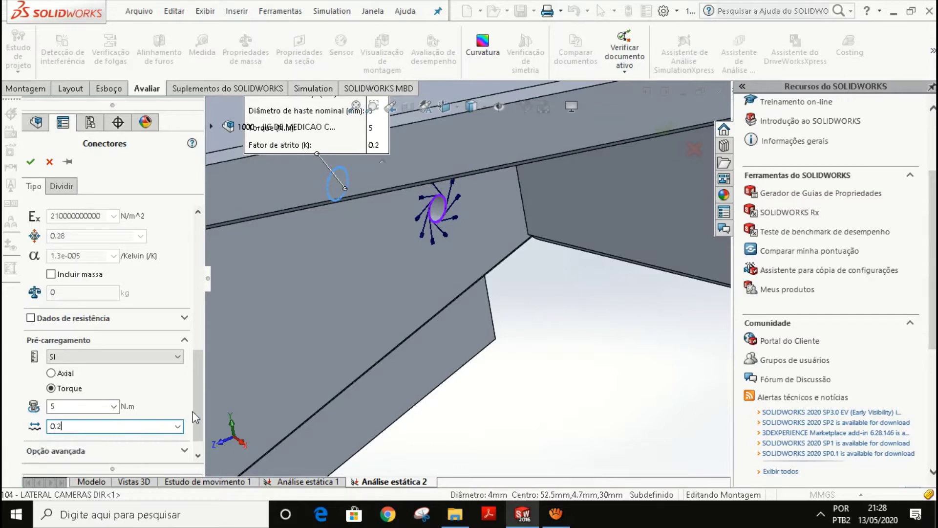
scroll(194, 420, down, 1)
click(104, 432)
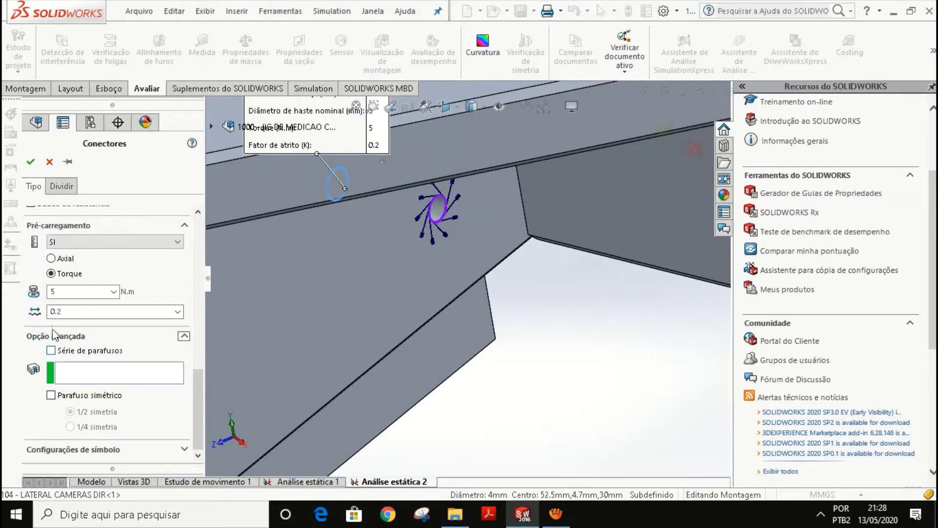
click(29, 162)
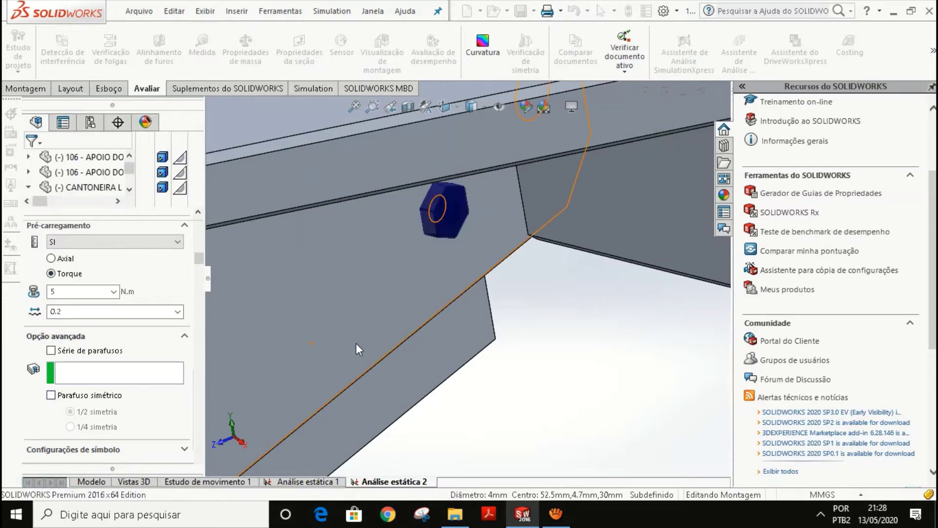
Examine the bolt connector placed in the upright flange hole of the L-bracket.
middle_drag(378, 345, 465, 370)
scroll(385, 318, up, 3)
scroll(306, 239, down, 8)
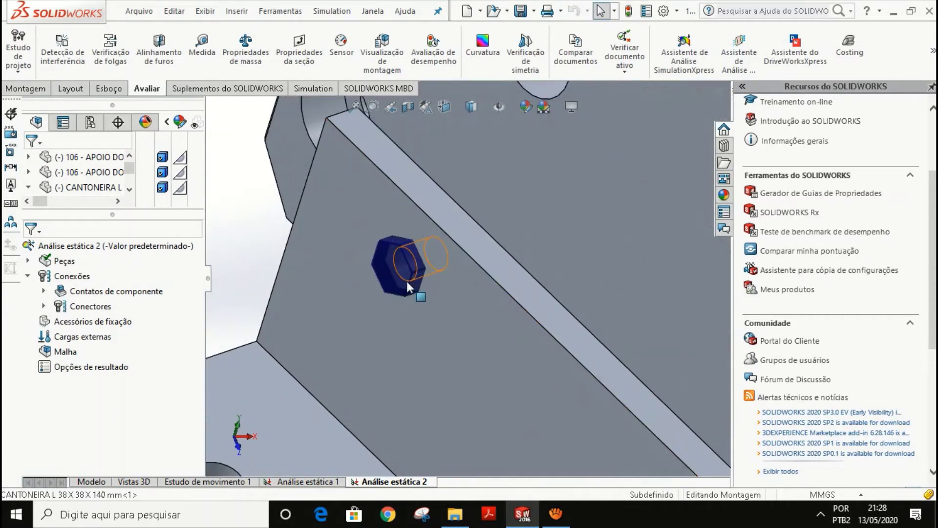
mouse_move(424, 264)
scroll(440, 274, up, 10)
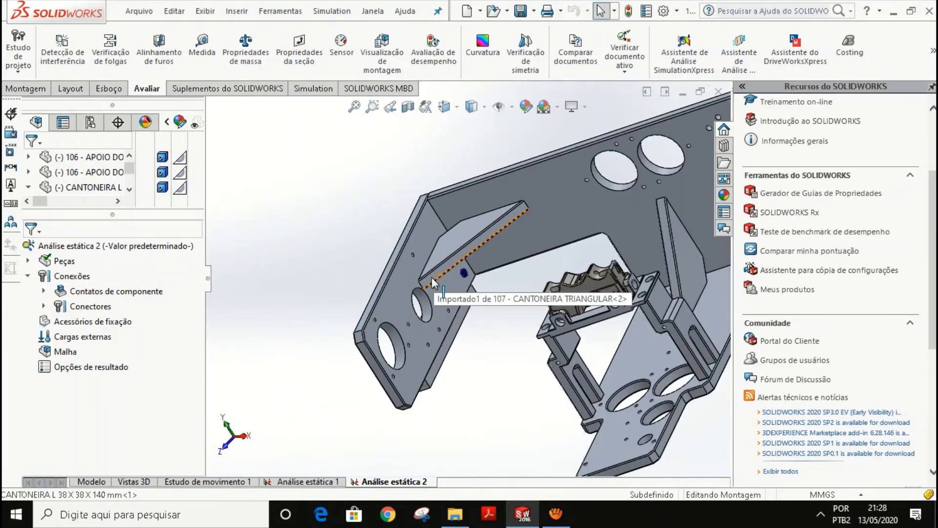
Measure the diameter of the 101 - BASE CAMERAS PRINCIPAL hole behind the corner counterbore of 104 - LATERAL CAMERAS DIR.
middle_drag(431, 277, 397, 272)
scroll(436, 168, down, 6)
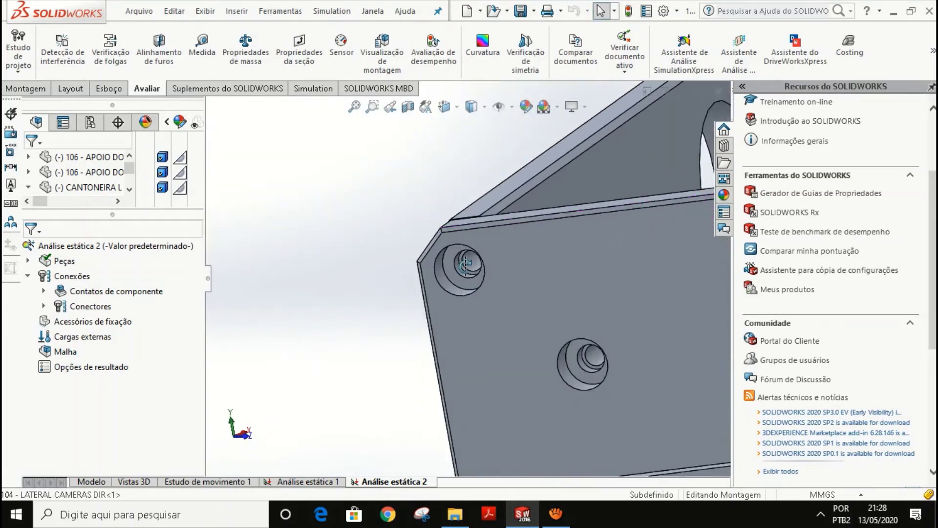
scroll(470, 282, down, 3)
middle_drag(470, 283, 452, 269)
scroll(466, 265, up, 2)
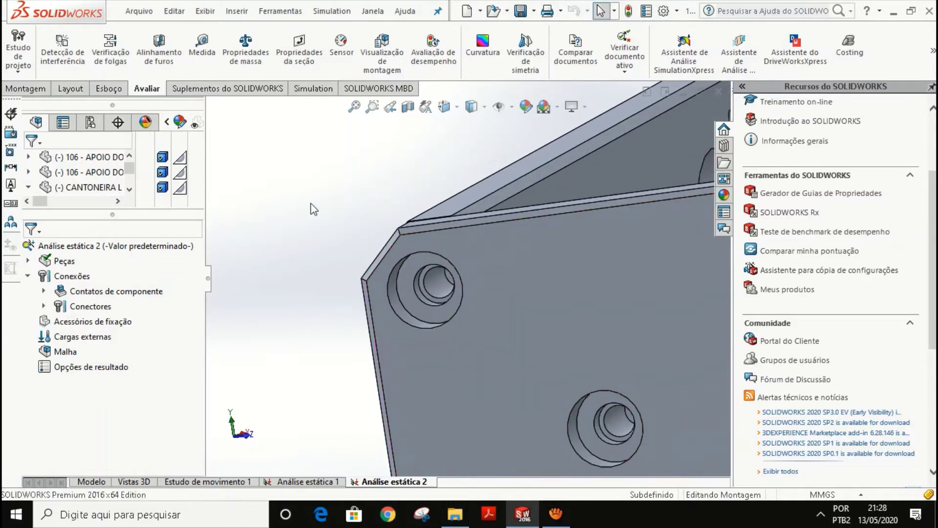
click(202, 47)
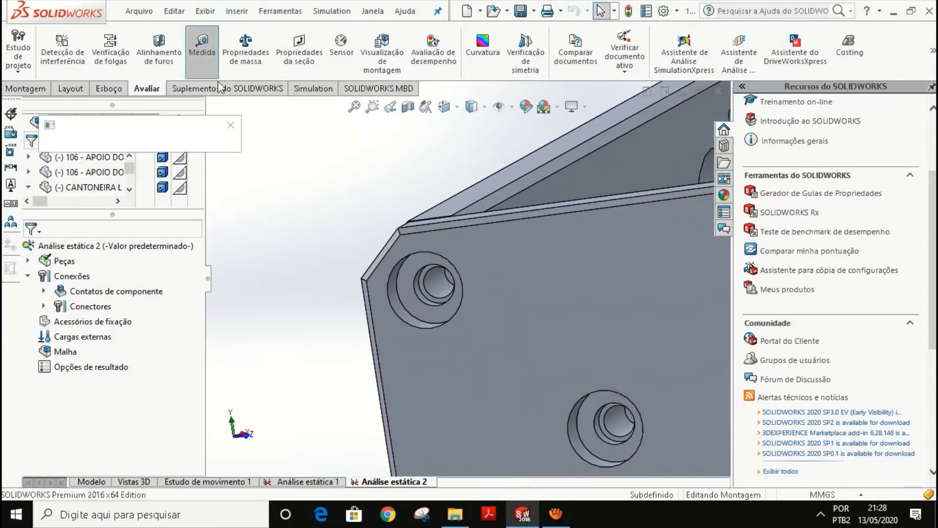
click(436, 292)
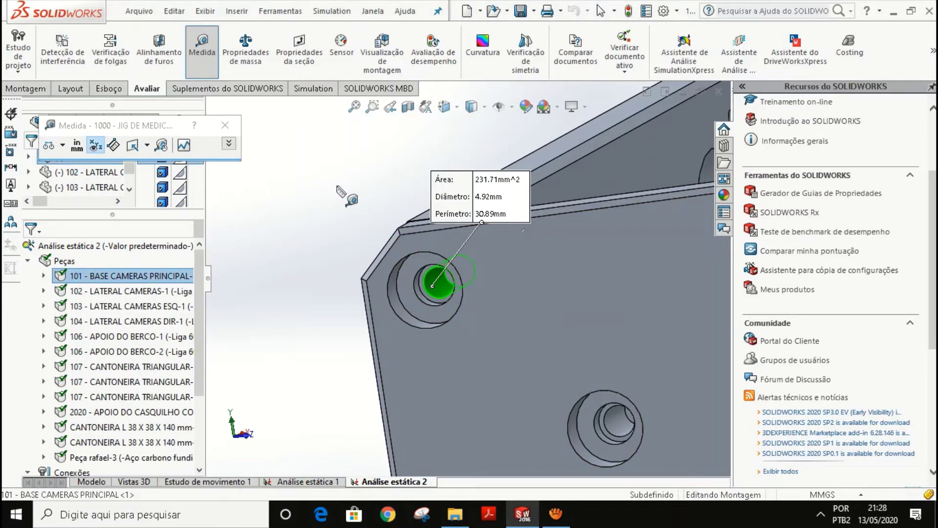
click(349, 200)
key(Escape)
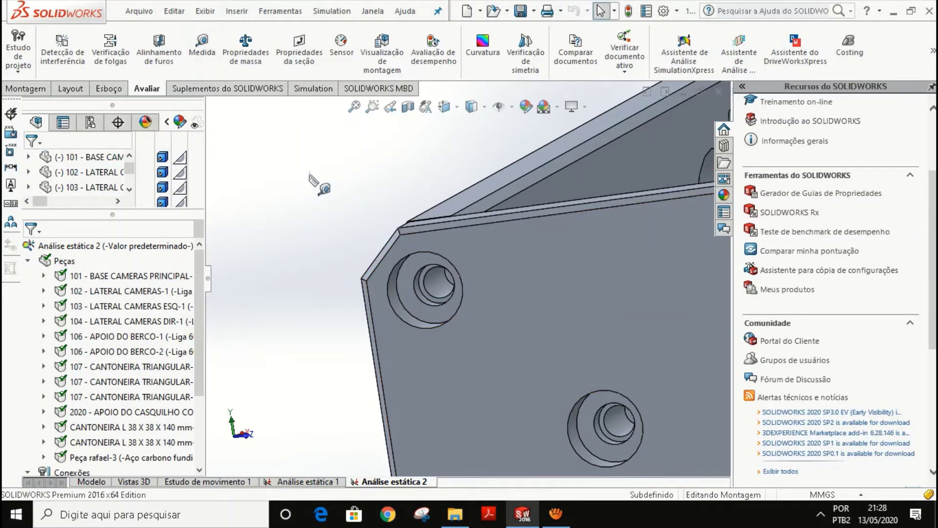
Start a Parafuso connector of the counterbore screw type using the corner counterbore edge of 104 - LATERAL CAMERAS DIR as the head edge.
scroll(83, 342, down, 3)
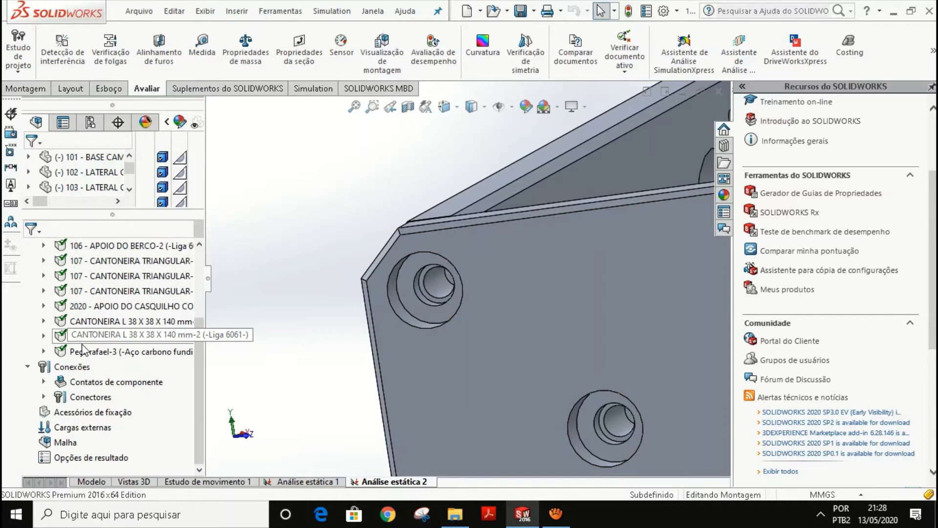
right_click(81, 397)
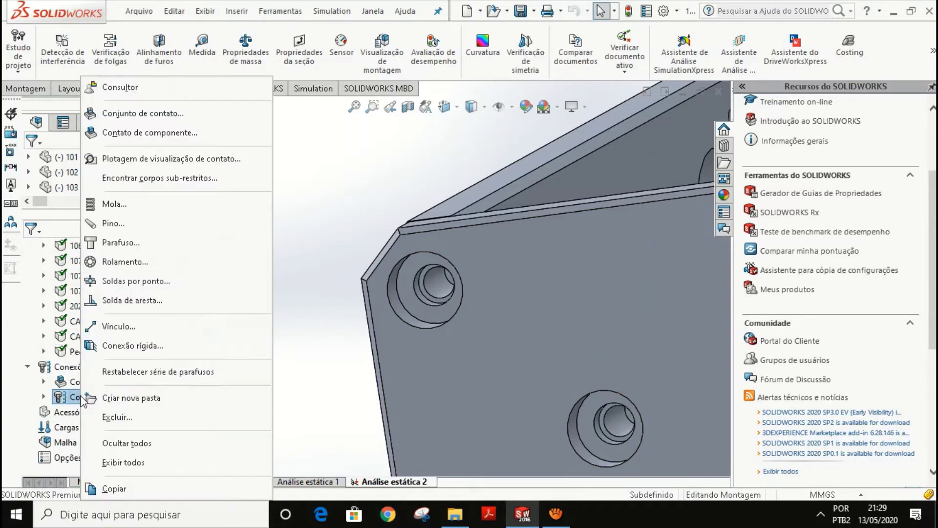
click(291, 276)
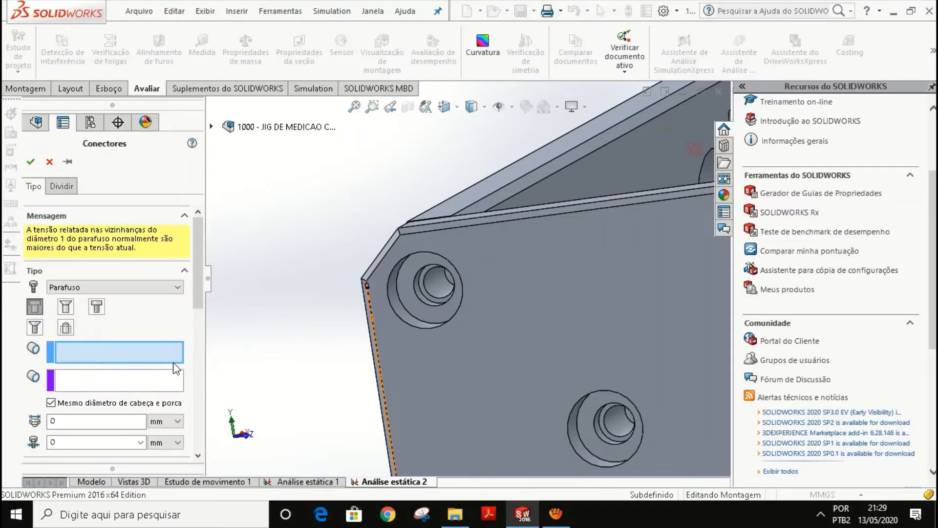
click(97, 307)
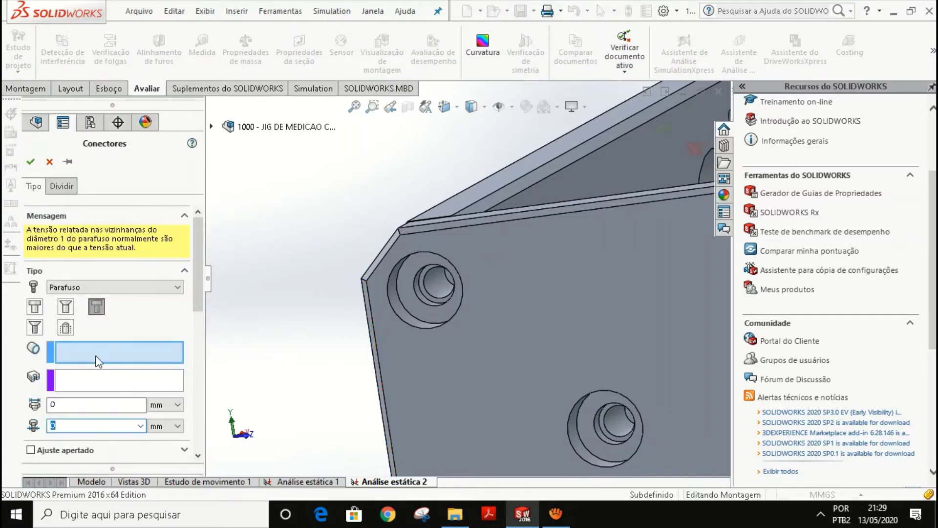
click(392, 296)
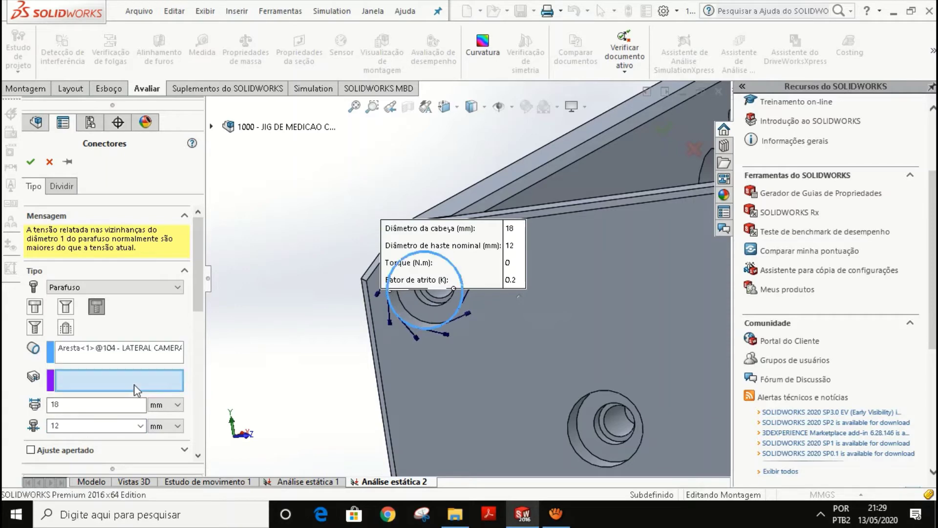
Select the hole's cylindrical face in 101 - BASE CAMERAS PRINCIPAL as the screw's thread face.
scroll(439, 297, down, 1)
middle_drag(438, 296, 450, 283)
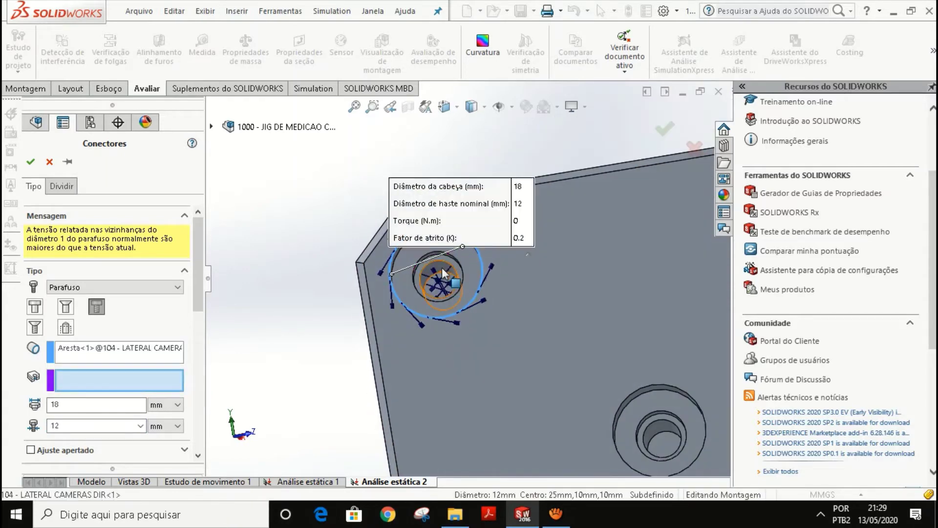
click(441, 269)
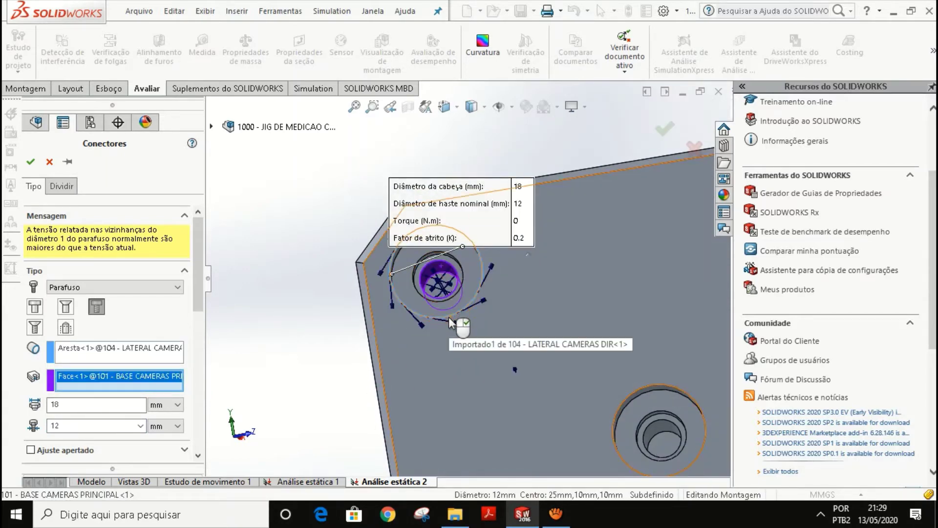
Set the screw's nominal shank diameter to 5 mm and its head diameter to 12 mm.
click(116, 427)
text(5)
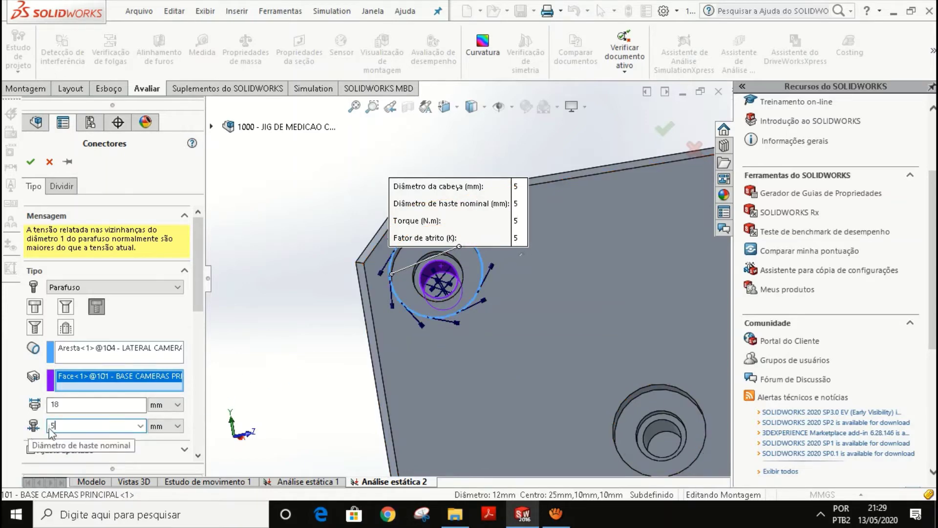
click(147, 407)
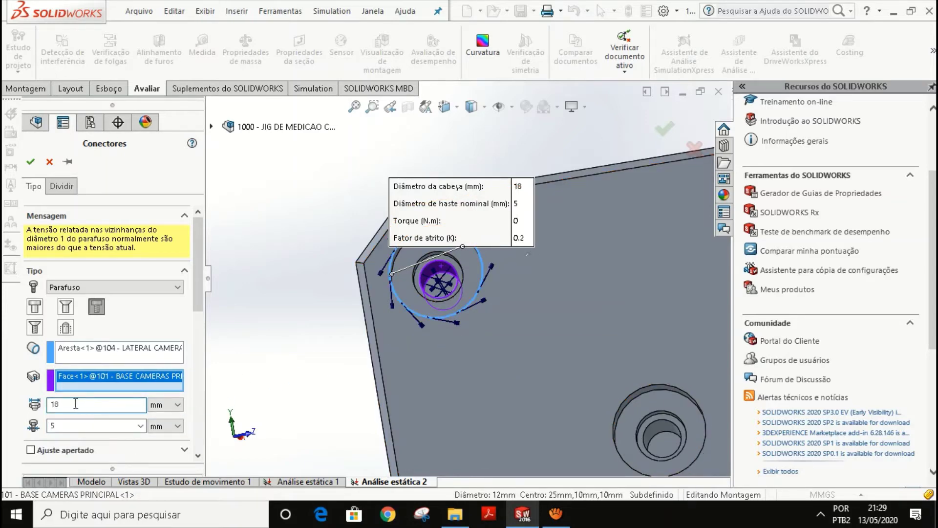
text(12)
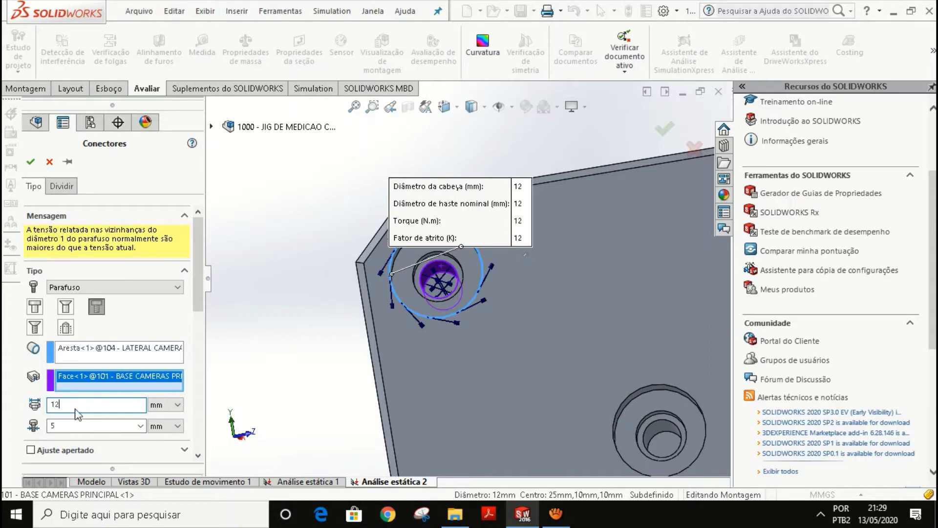
scroll(327, 362, up, 2)
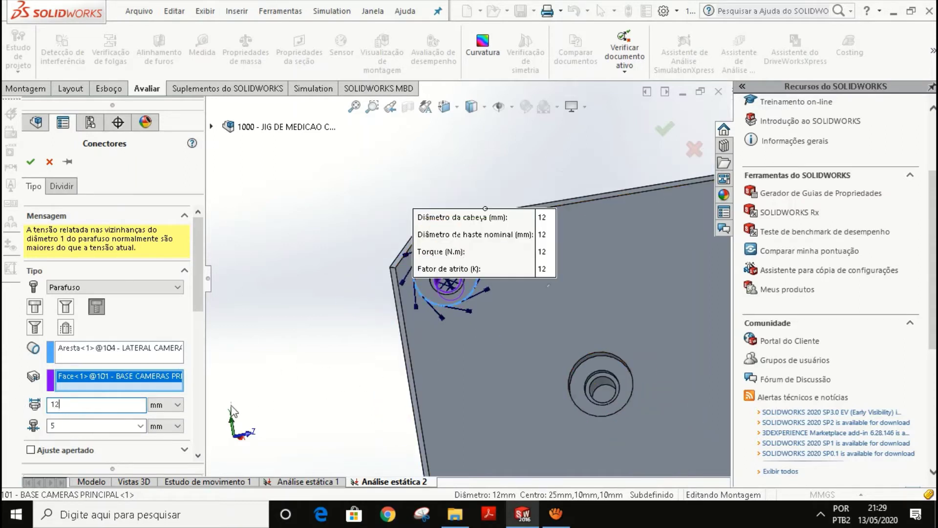
Preload the counterbore screw with a torque of 10 N.m and finish the connector.
scroll(195, 319, down, 5)
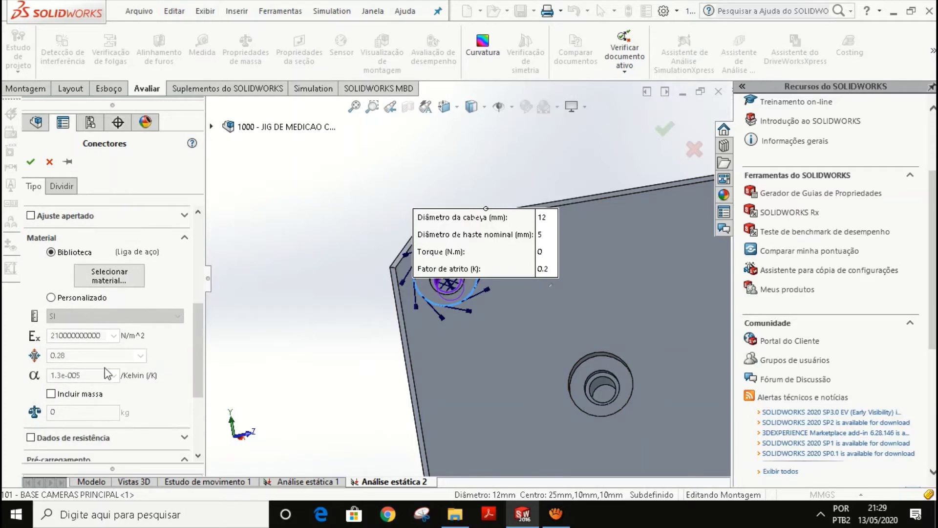
scroll(77, 357, down, 3)
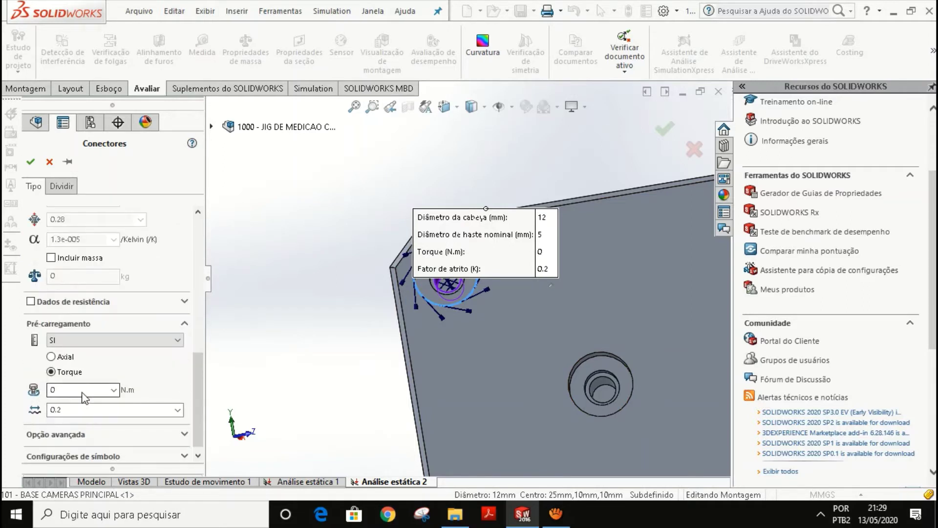
click(64, 357)
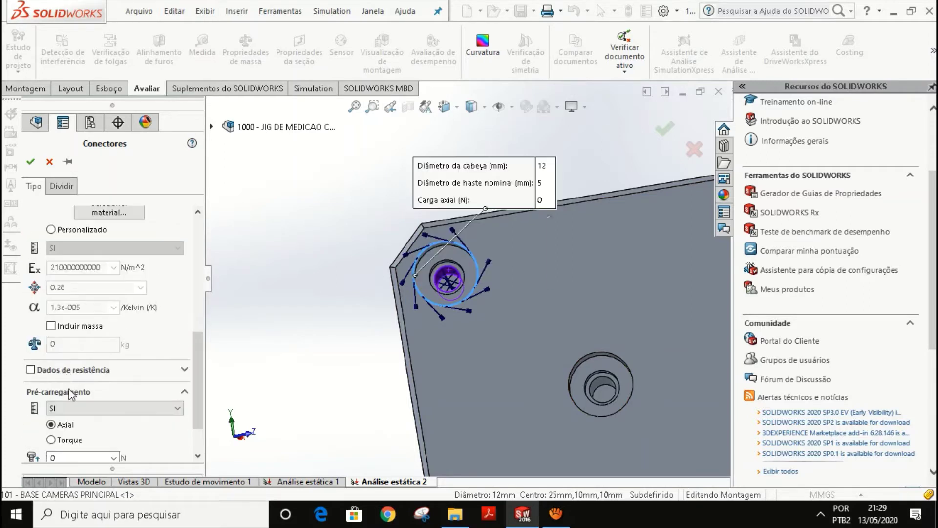
click(74, 441)
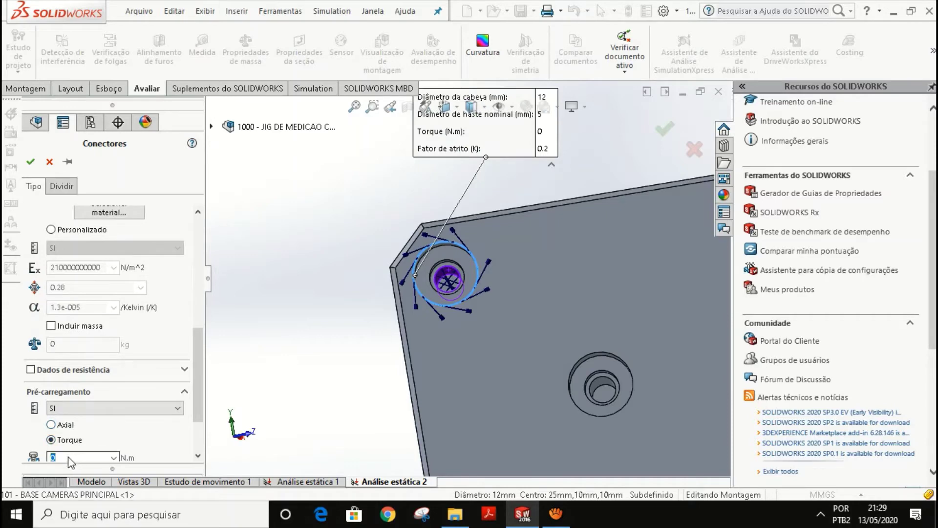
text(10)
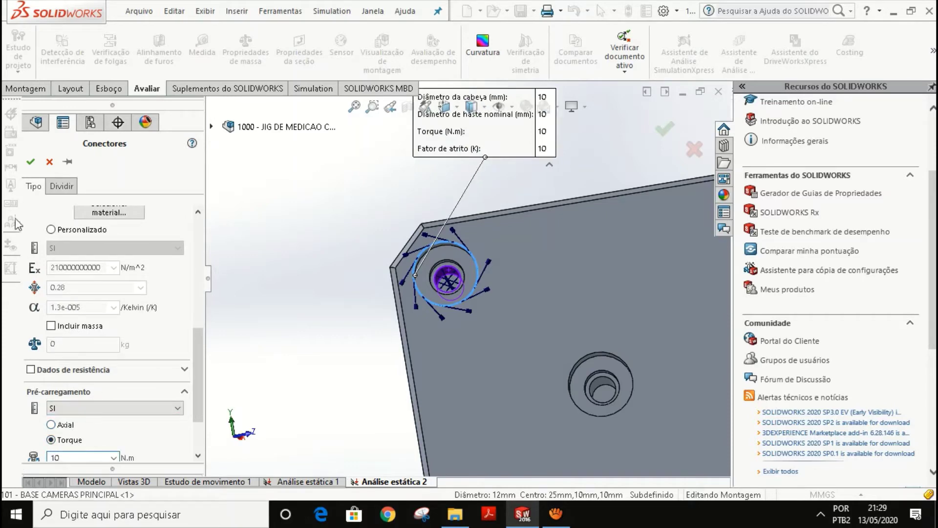
click(32, 162)
Examine the corner screw, the whole camera support and the screw holes of 105 - APOIO DO CASQUILHO.
scroll(464, 315, up, 2)
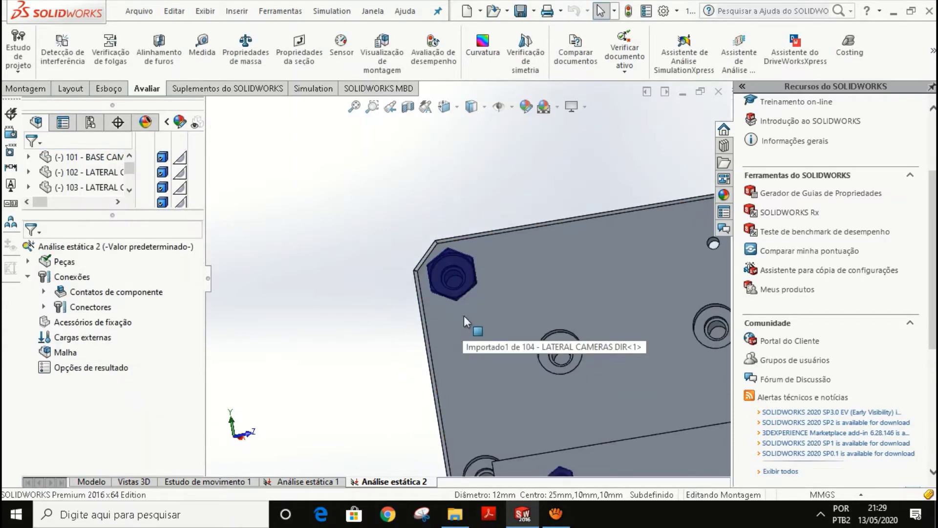
middle_drag(464, 315, 451, 444)
scroll(476, 354, up, 3)
scroll(450, 444, up, 3)
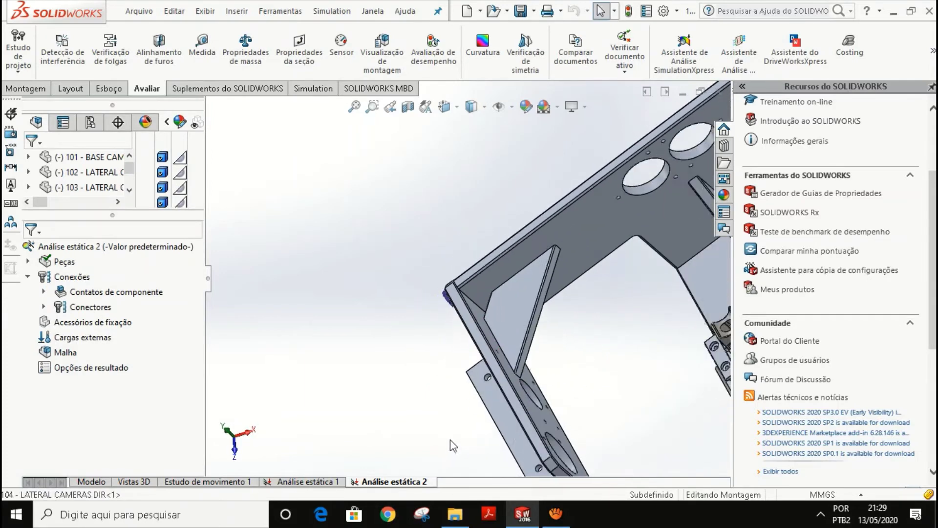
scroll(464, 421, up, 3)
scroll(464, 420, up, 3)
middle_drag(477, 403, 532, 260)
scroll(521, 322, down, 3)
scroll(533, 259, up, 6)
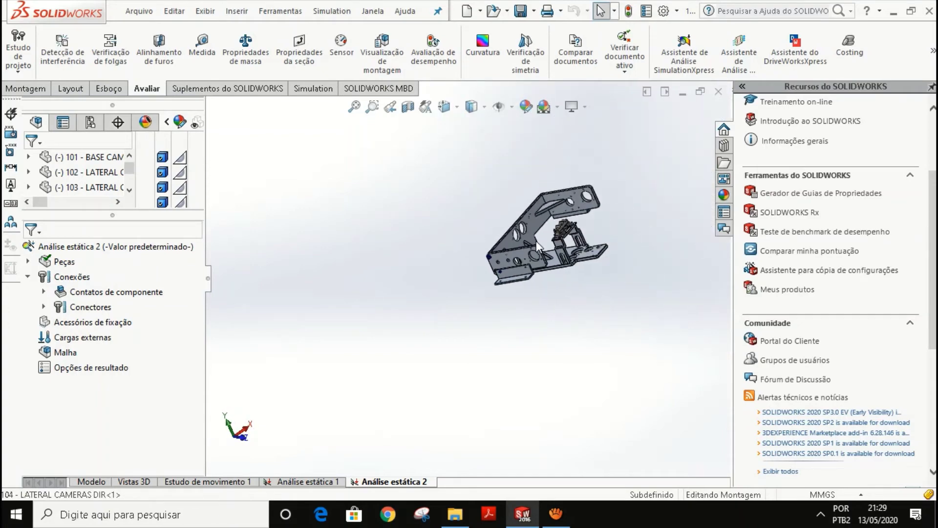
middle_drag(503, 293, 492, 250)
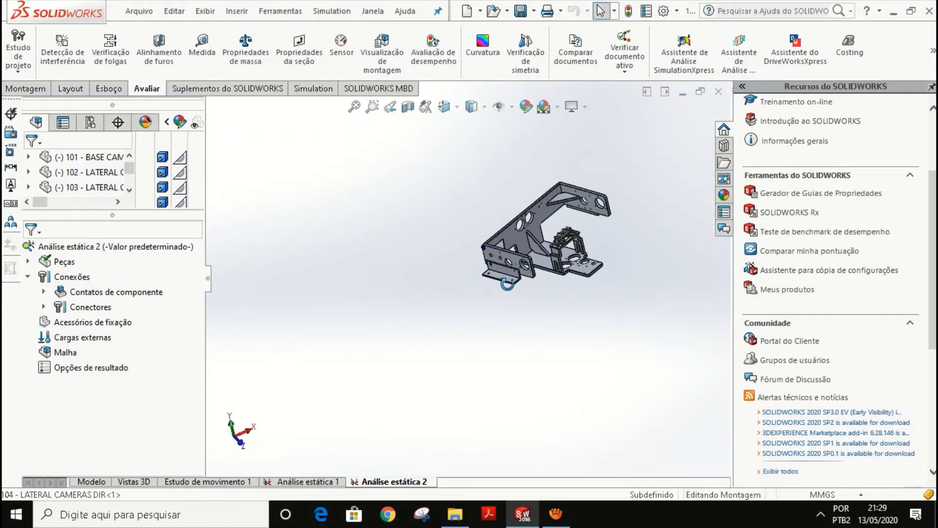
scroll(493, 250, down, 5)
scroll(493, 250, down, 5)
middle_drag(477, 293, 455, 308)
scroll(506, 318, up, 5)
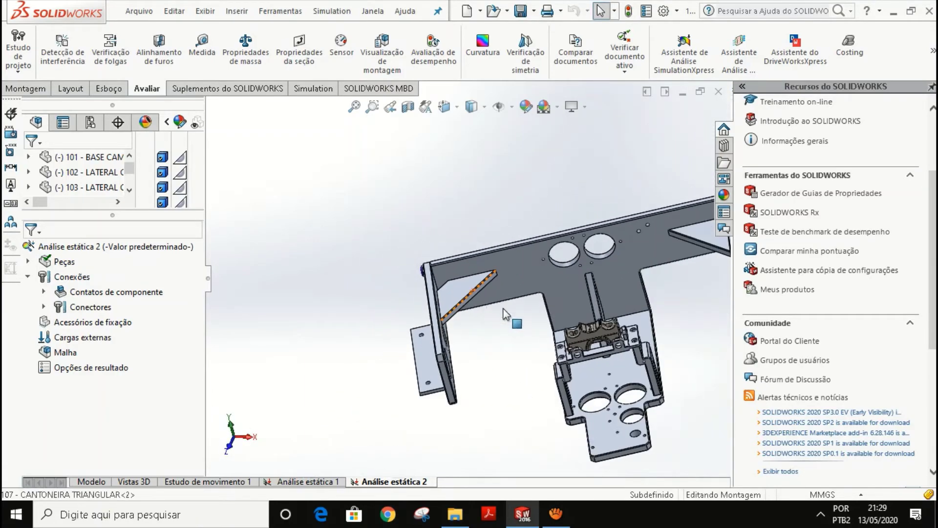
scroll(532, 335, down, 10)
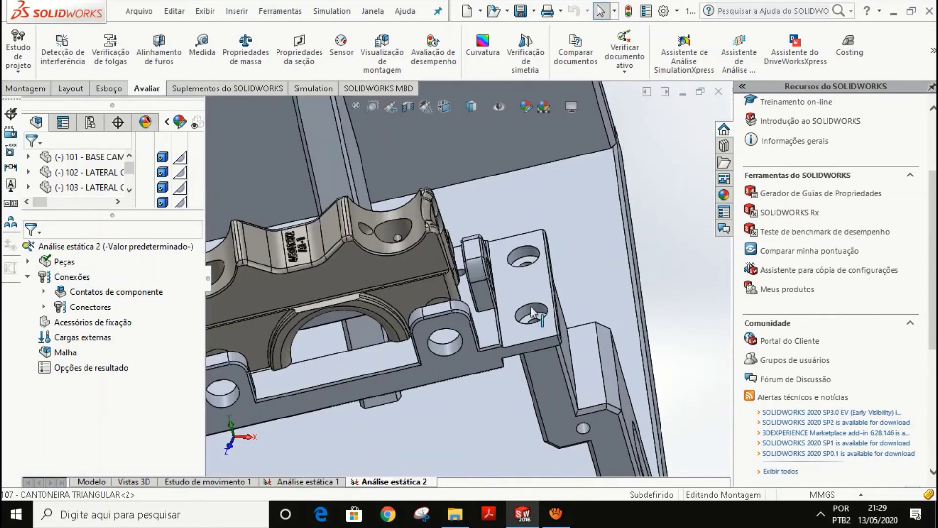
click(533, 313)
scroll(537, 332, down, 3)
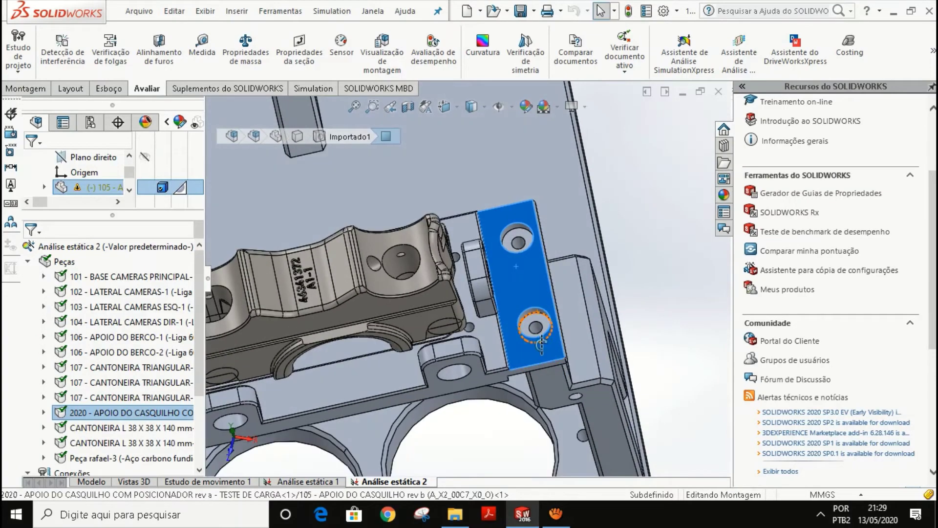
scroll(468, 284, up, 5)
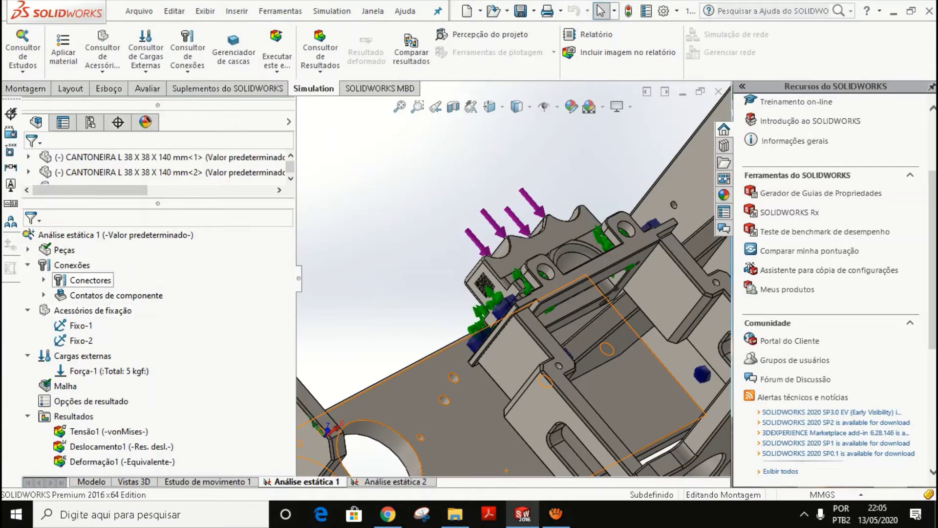
Review the Fixo-1 and Fixo-2 fixtures and the list of counterbore screw connectors in Análise estática 1.
click(81, 325)
click(80, 340)
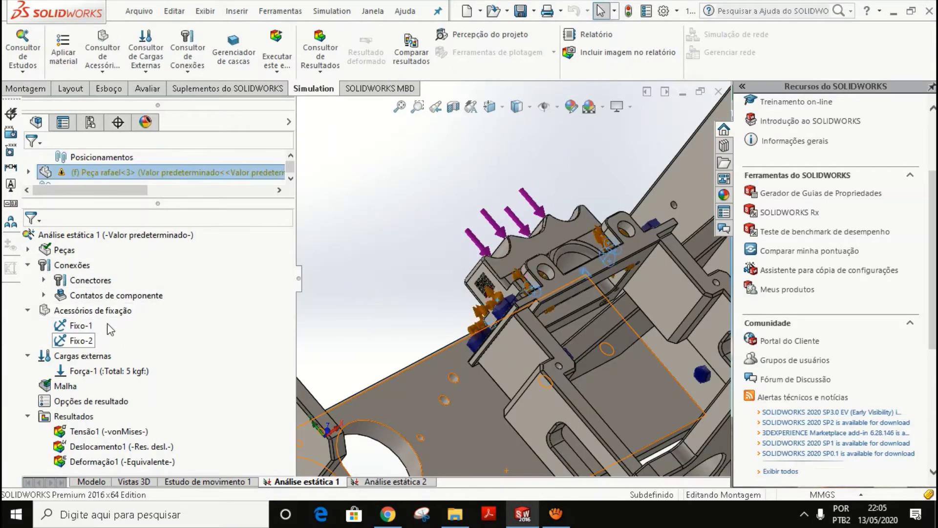
click(78, 295)
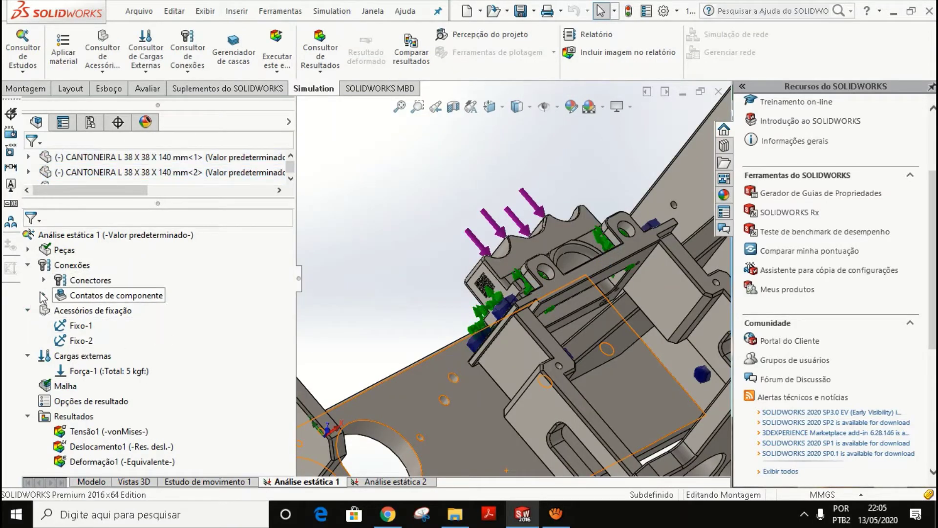
click(44, 280)
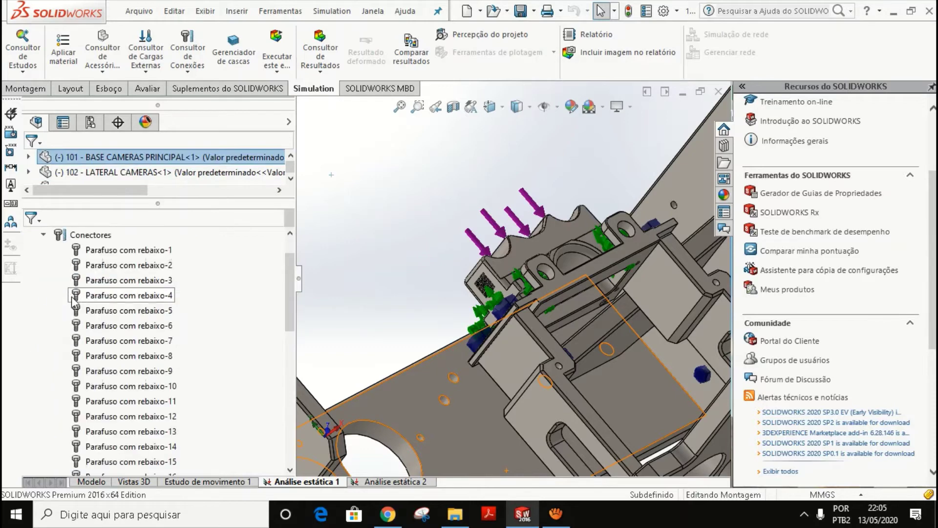
click(112, 296)
scroll(482, 319, up, 3)
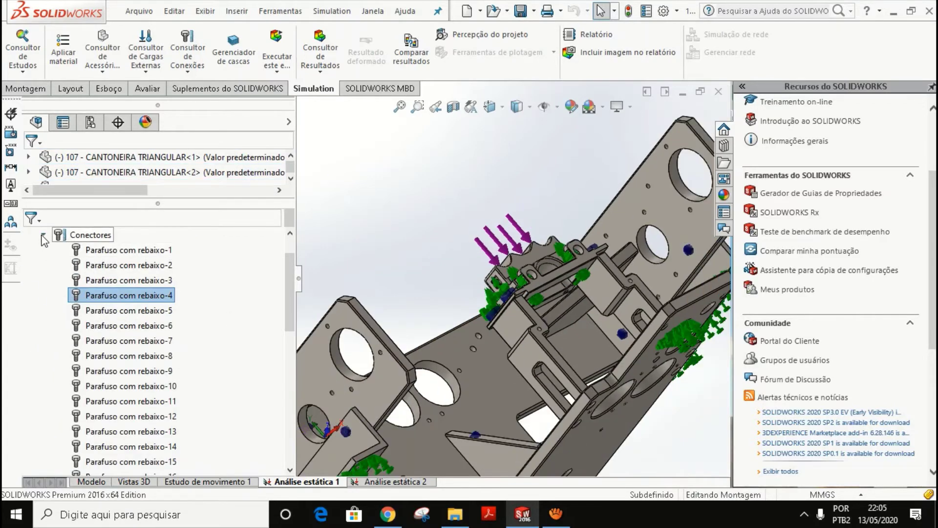
click(44, 234)
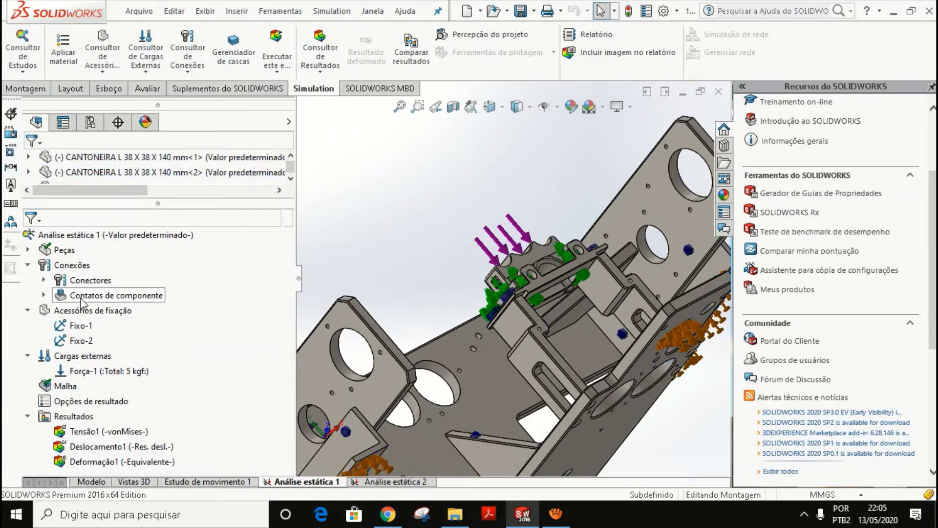
Inspect the definition of the global contact in Análise estática 1 and close it without applying changes.
click(44, 295)
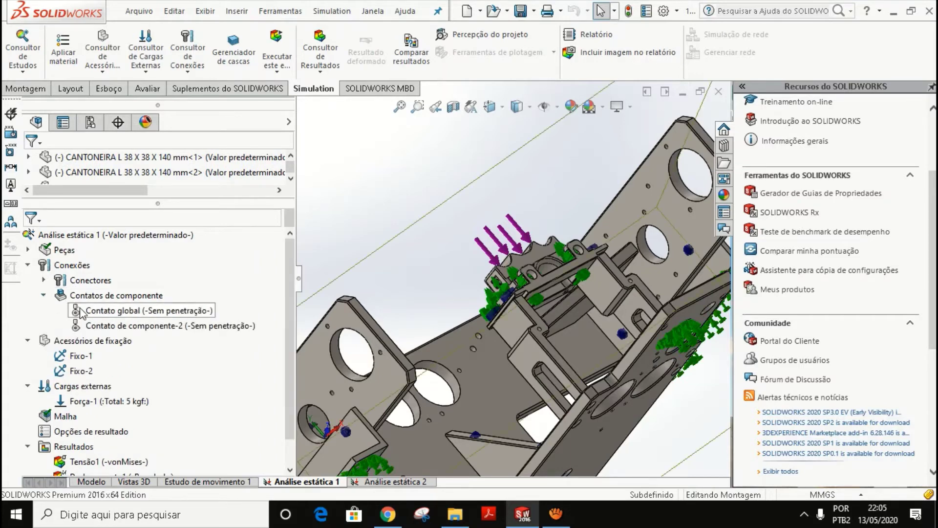
click(114, 310)
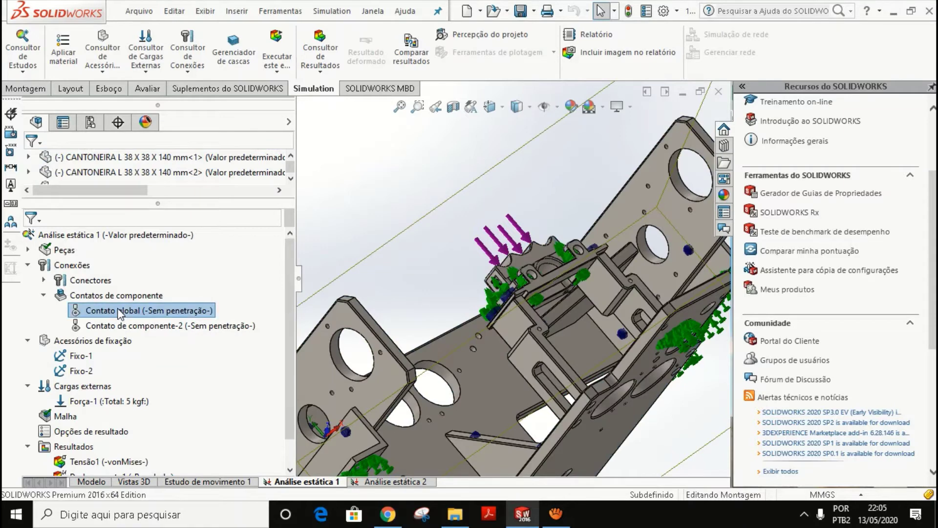
right_click(117, 310)
click(181, 345)
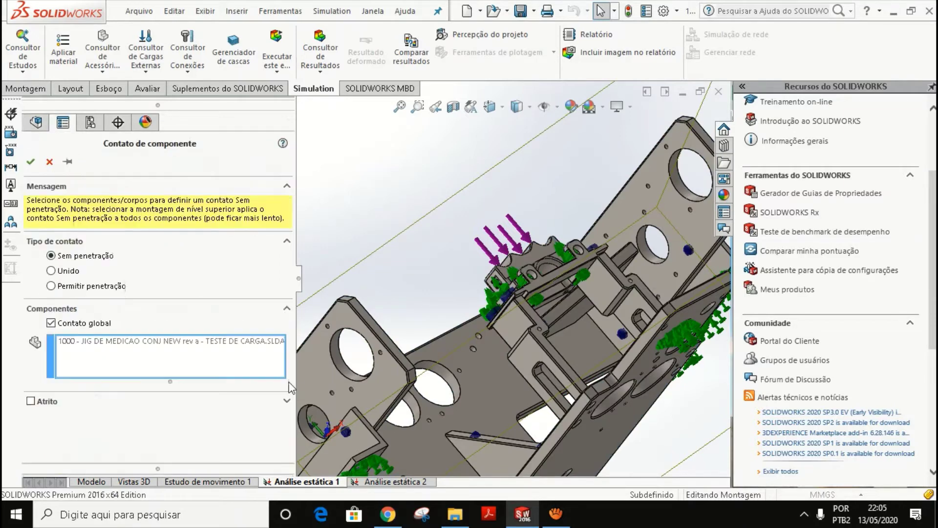
click(51, 323)
click(62, 325)
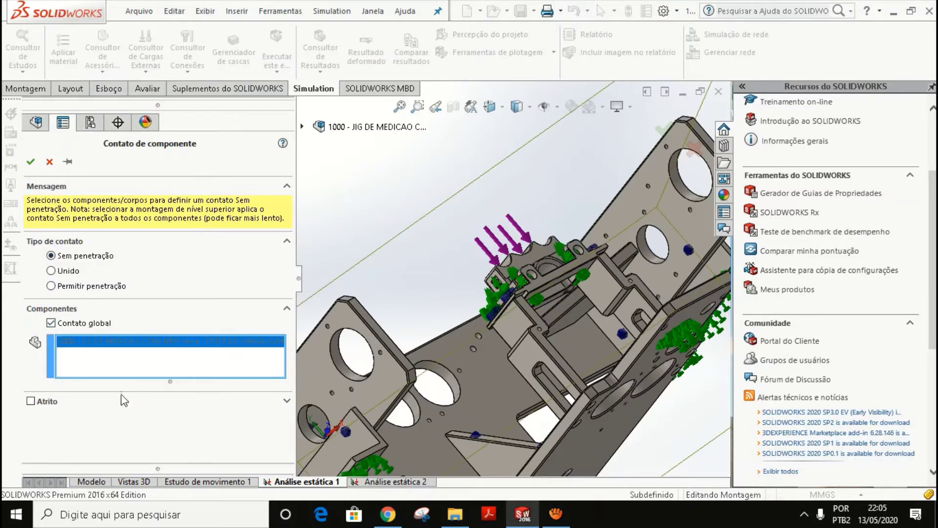
click(50, 161)
Redefine Contato de componente-2 with all parts of the assembly selected individually instead of global contact, keeping the Sem penetração type.
right_click(140, 332)
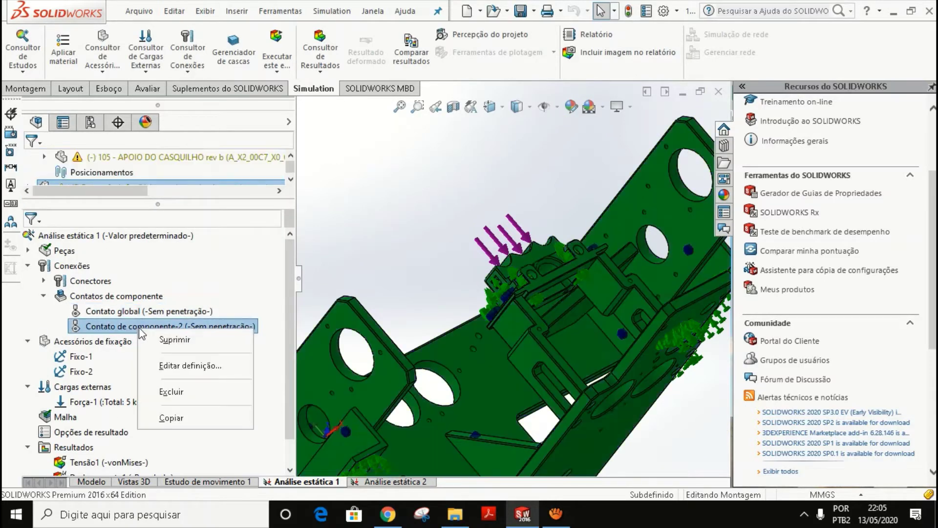
click(170, 372)
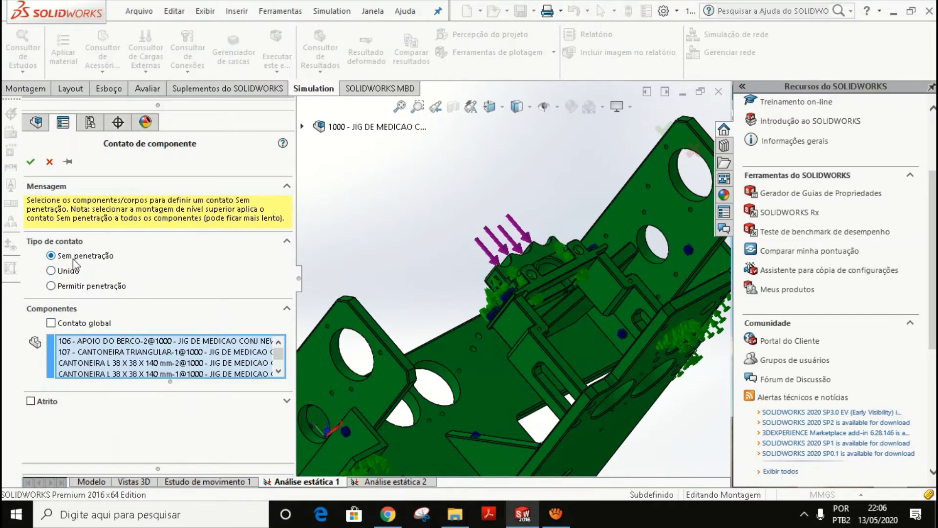
scroll(508, 331, up, 5)
middle_drag(510, 347, 547, 367)
click(50, 323)
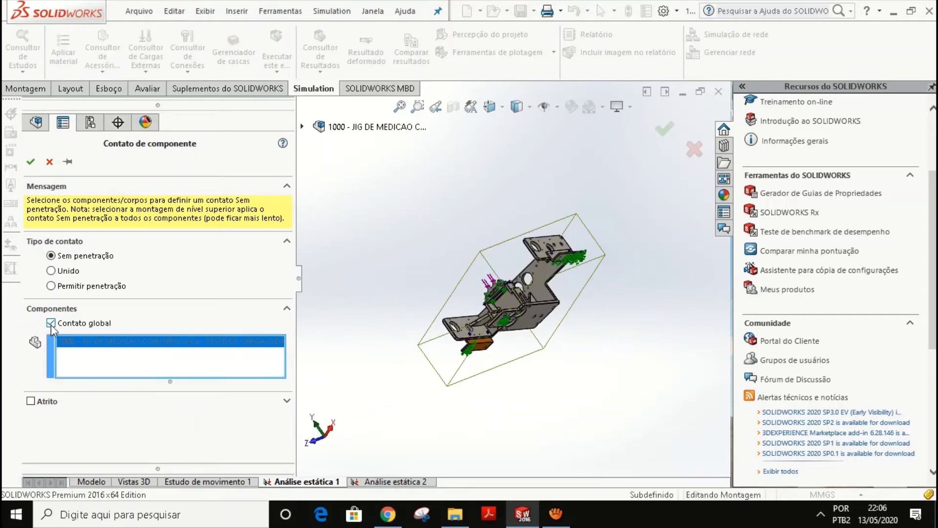
click(51, 323)
middle_drag(454, 362, 474, 379)
drag(376, 166, 652, 416)
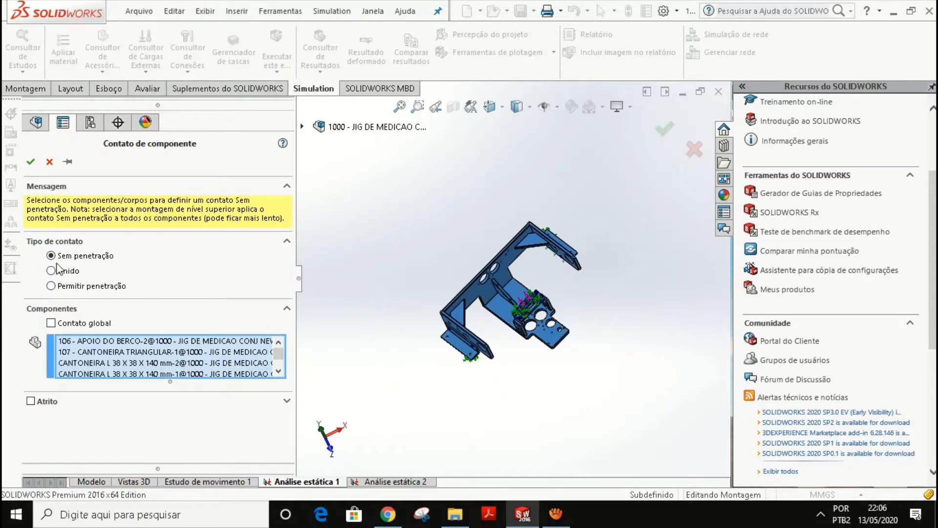
click(31, 162)
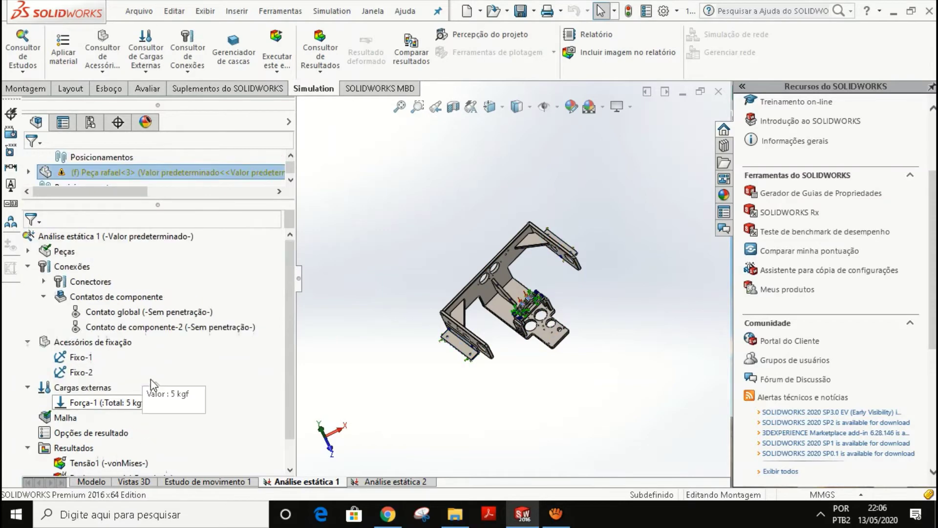
Review the materials assigned to the parts and the components covered by Contato de componente-2.
scroll(151, 382, down, 2)
middle_drag(391, 342, 437, 312)
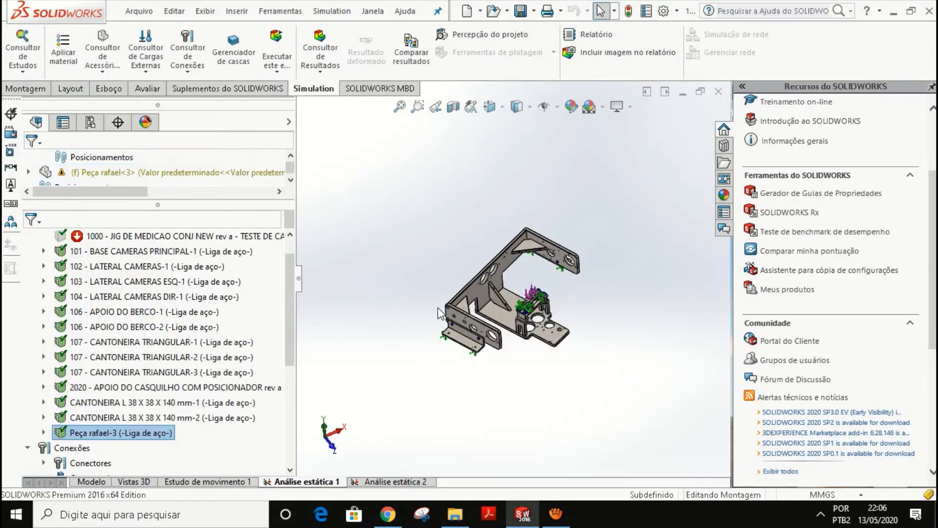
scroll(29, 252, up, 1)
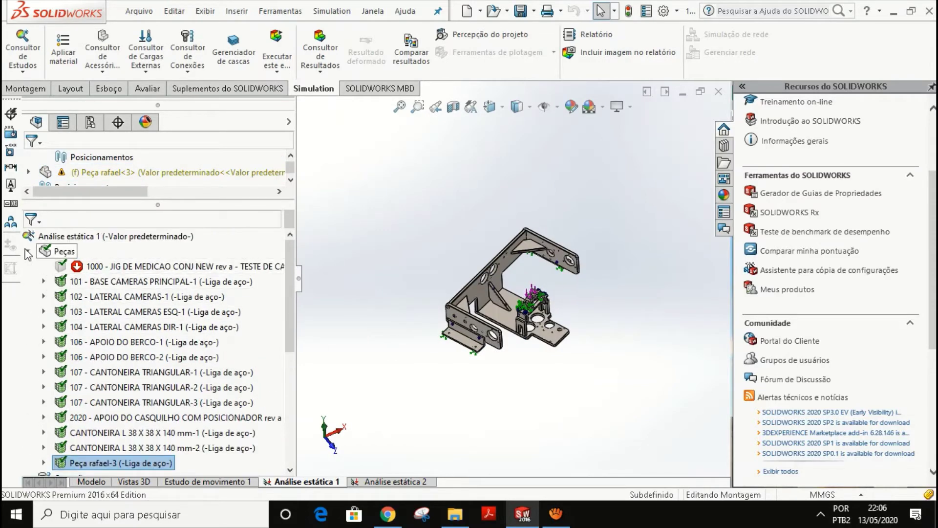
click(28, 251)
click(76, 327)
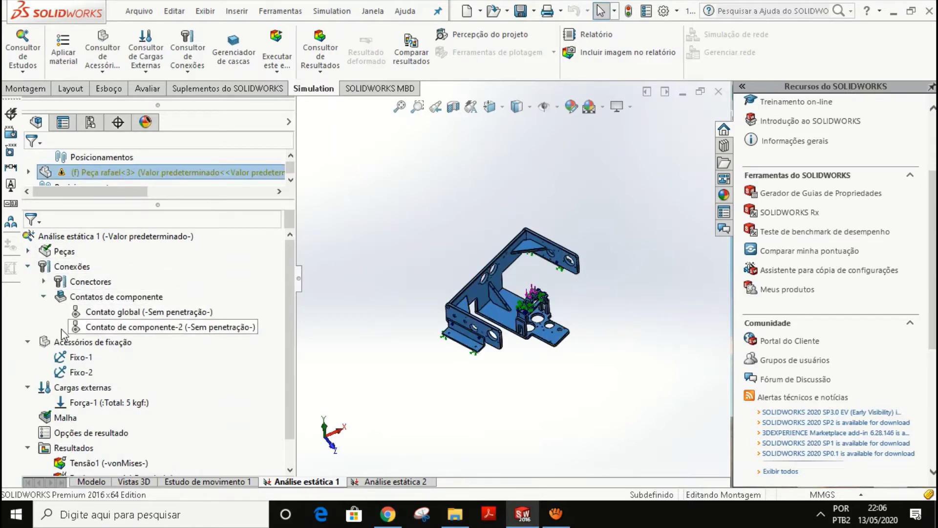
key(Escape)
Examine the fixtures on the L-brackets and bushing support and the force applied to the seated part.
scroll(499, 345, down, 2)
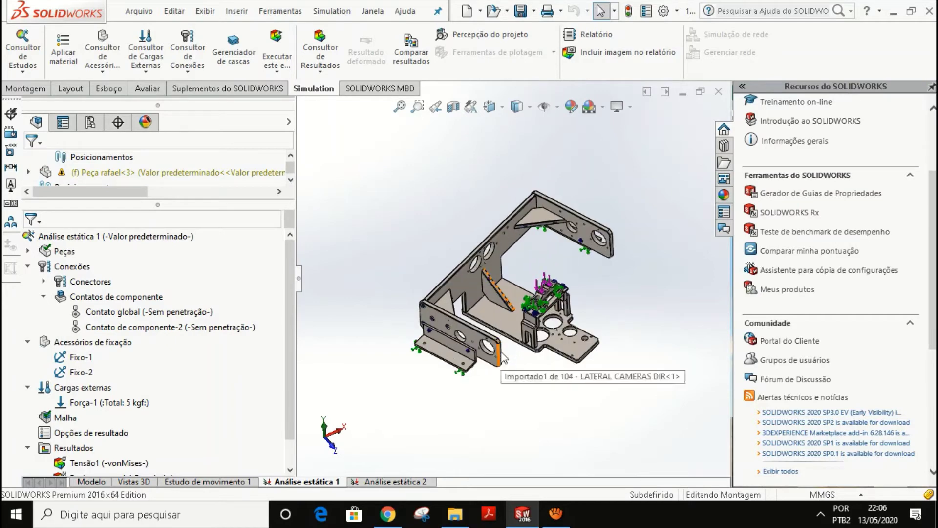
scroll(508, 295, down, 2)
scroll(508, 292, down, 2)
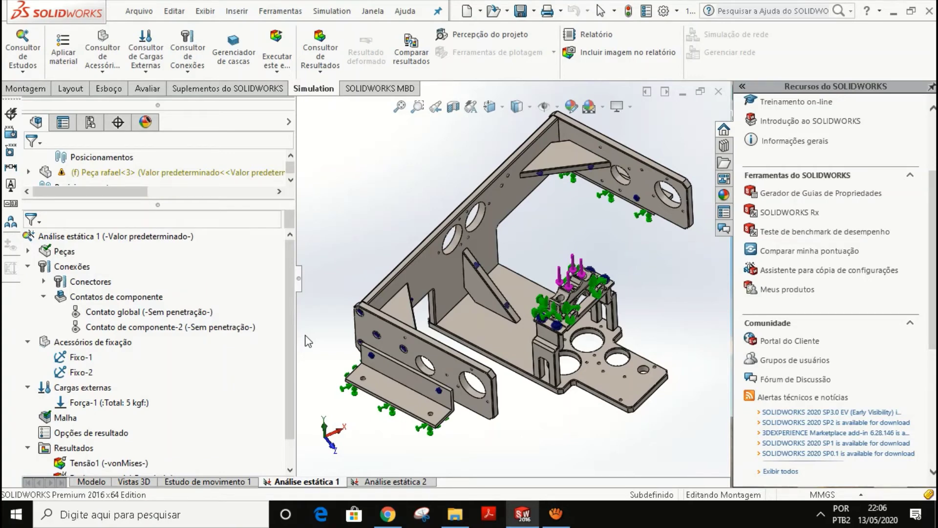
scroll(543, 276, down, 3)
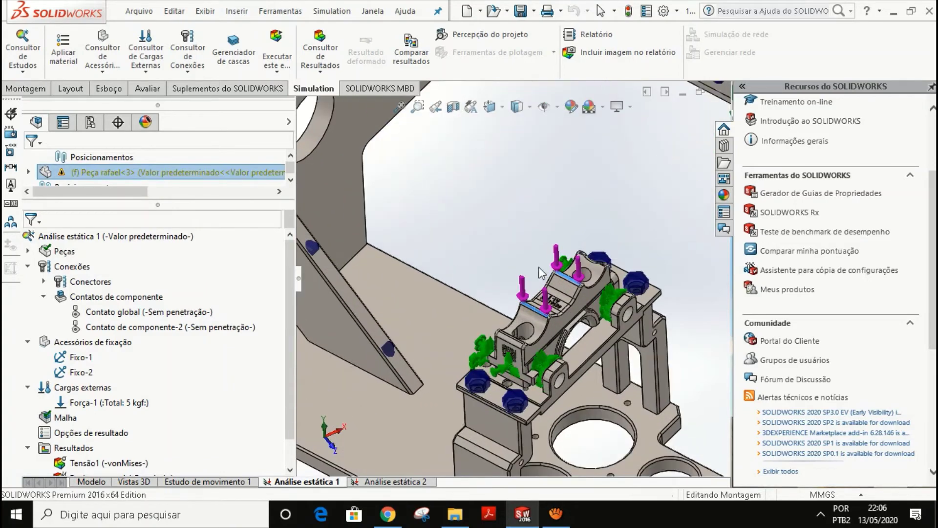
middle_drag(539, 267, 523, 230)
scroll(582, 306, up, 1)
scroll(563, 342, up, 1)
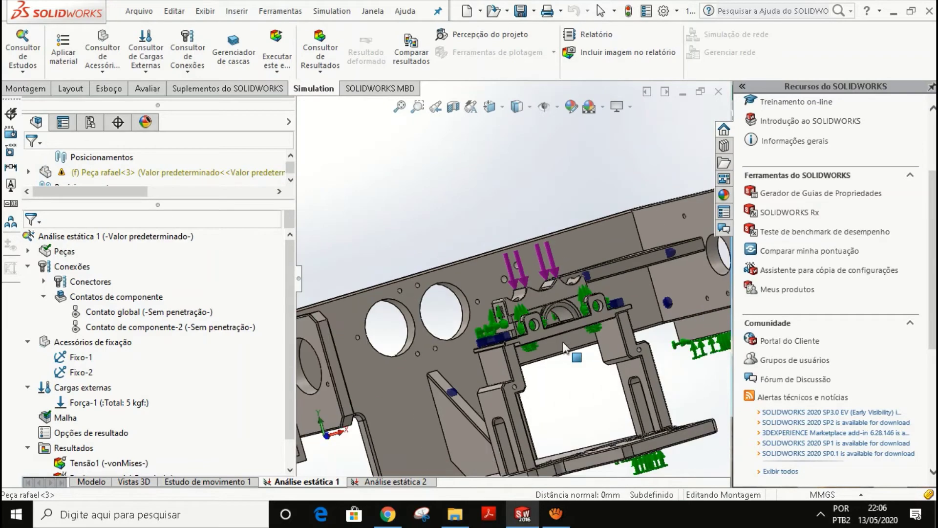
scroll(564, 347, up, 1)
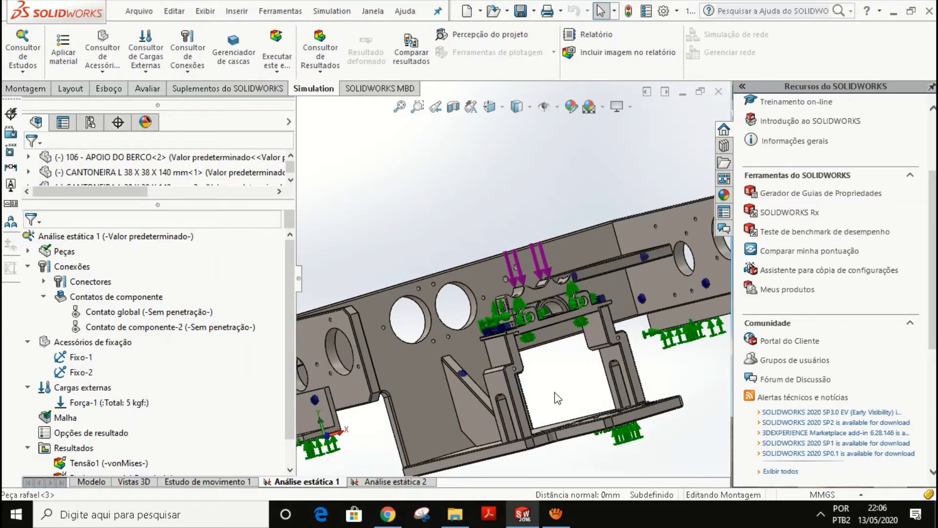
Examine where fixture Fixo-1 holds the assembly, on the outer faces of the L-brackets and the split-line area of the side plate.
click(476, 389)
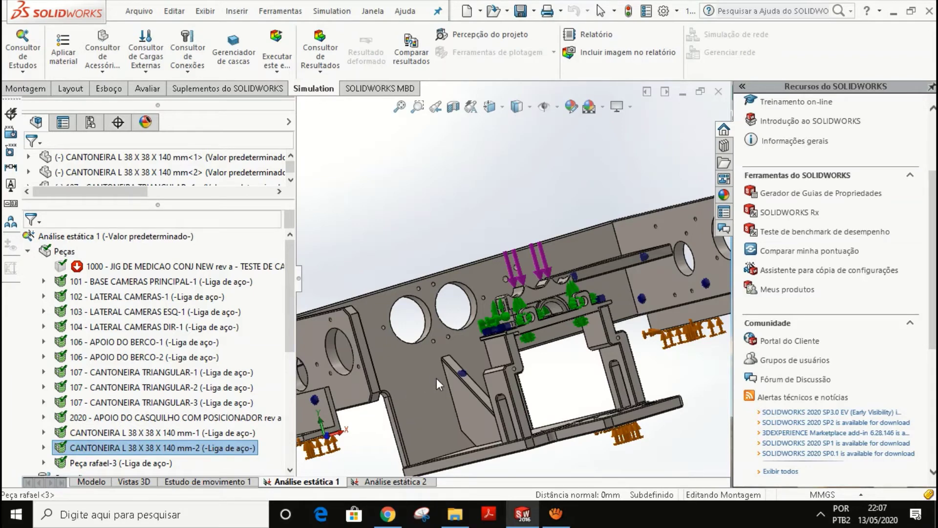
scroll(436, 378, up, 2)
middle_drag(437, 378, 490, 385)
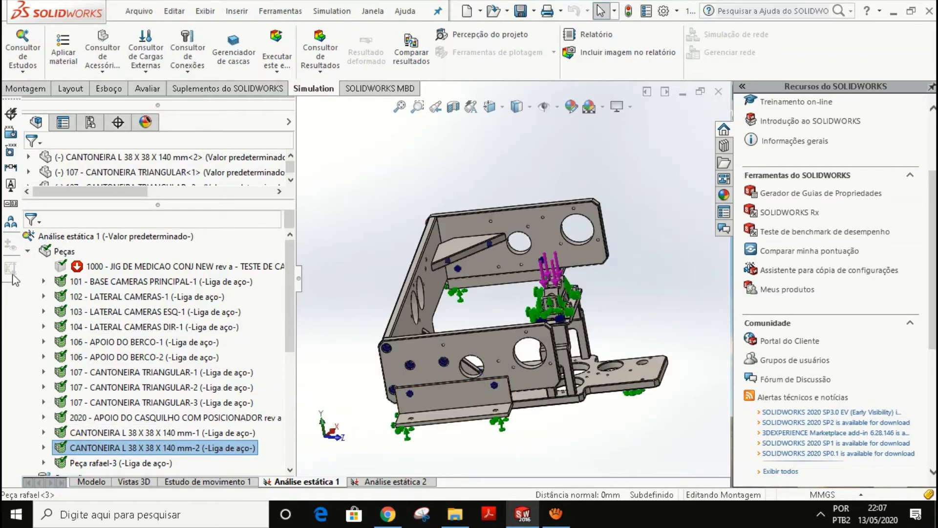
click(28, 251)
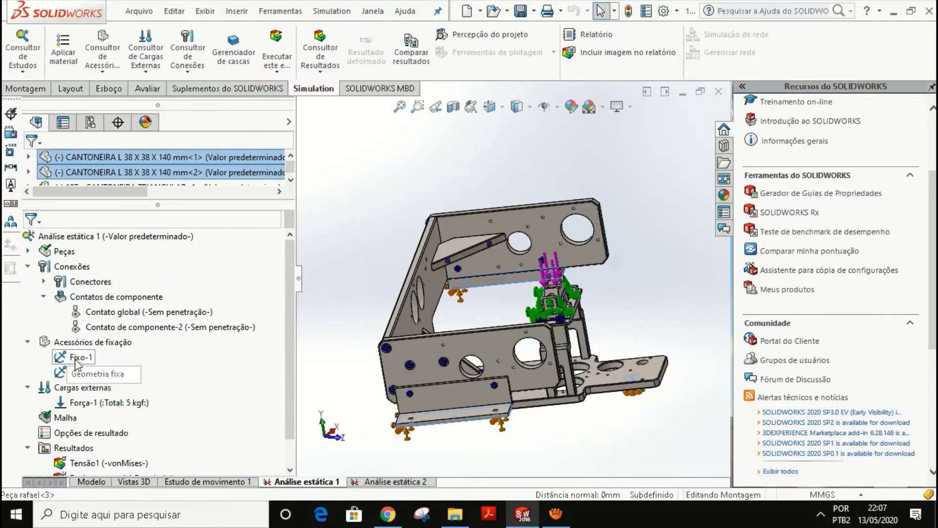
click(76, 358)
scroll(542, 381, down, 2)
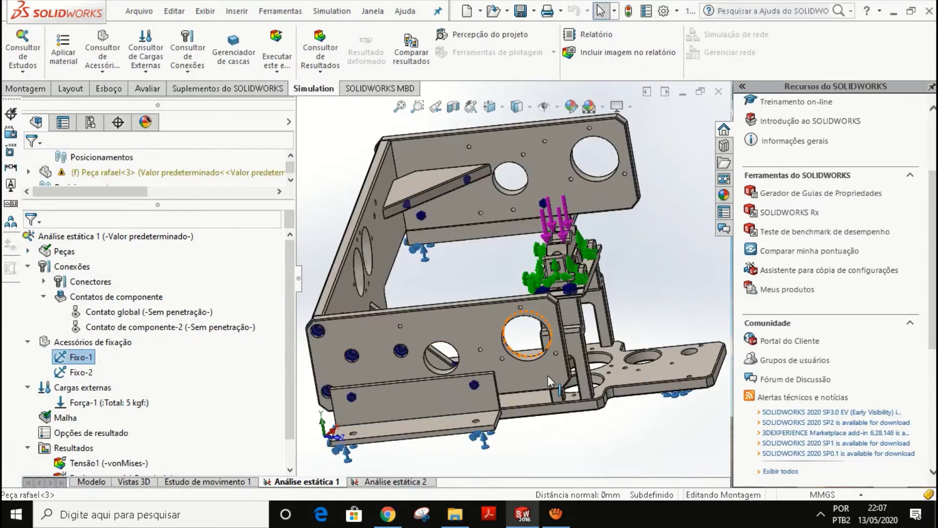
middle_drag(548, 375, 652, 295)
scroll(581, 283, down, 3)
middle_drag(579, 280, 596, 289)
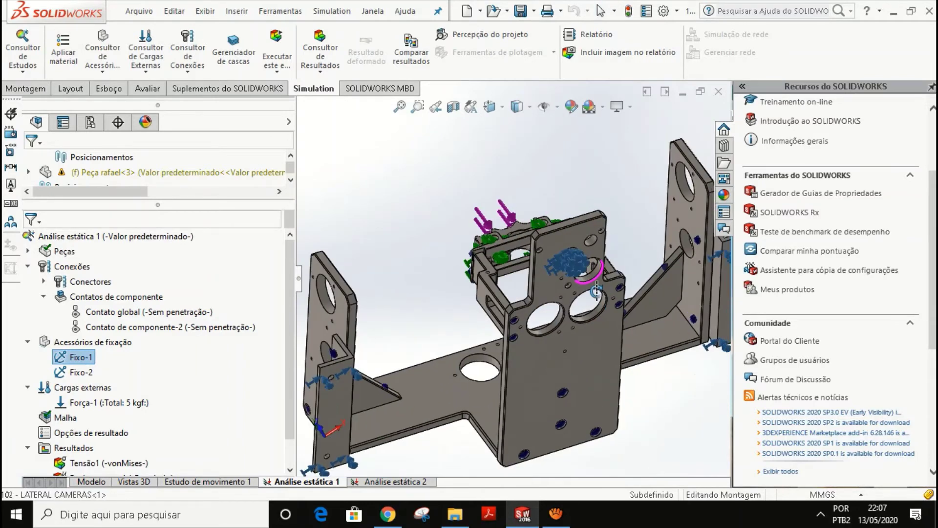
mouse_move(342, 401)
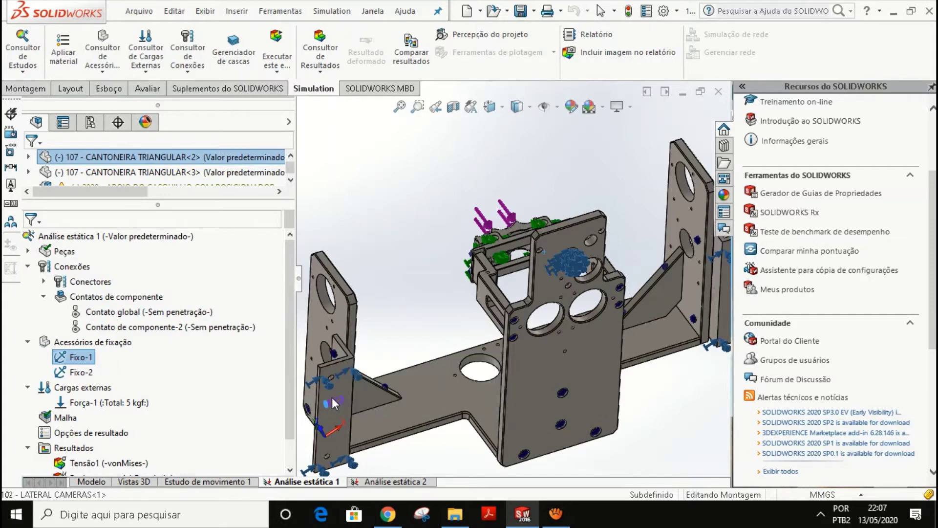
click(567, 260)
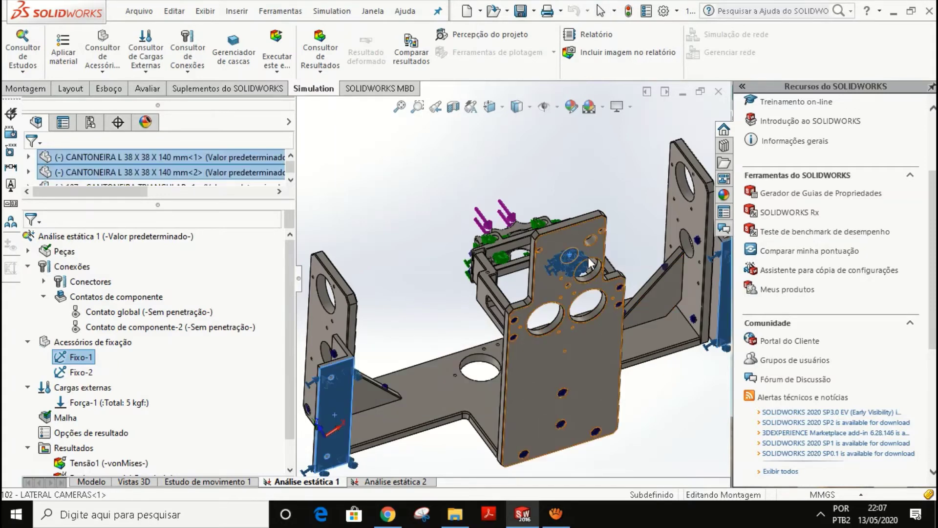
scroll(612, 242, down, 3)
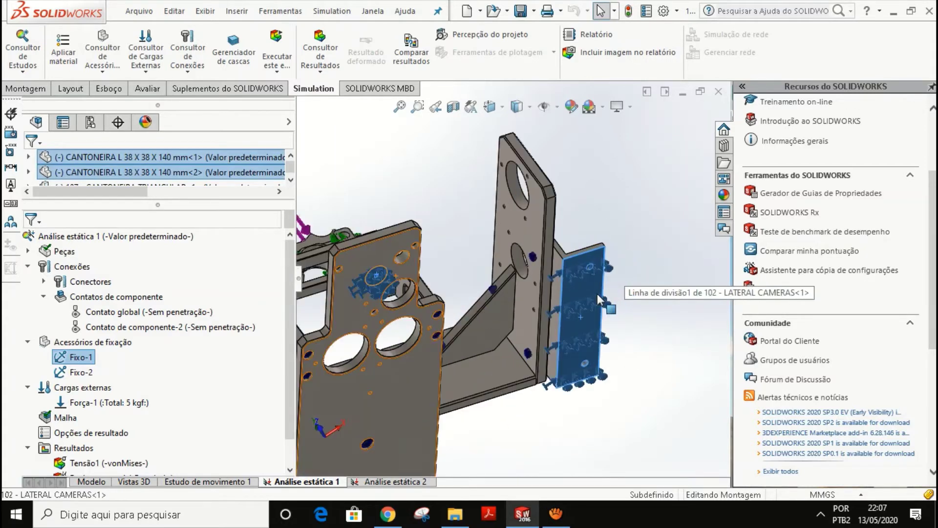
scroll(518, 274, up, 3)
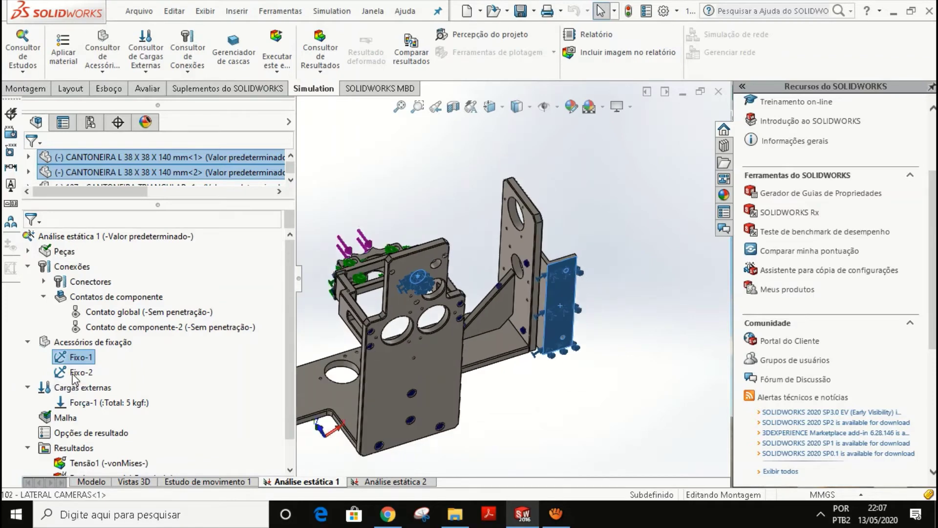
Examine where fixture Fixo-2 holds the assembly around the seated part and its bushing support.
click(75, 373)
scroll(401, 351, down, 3)
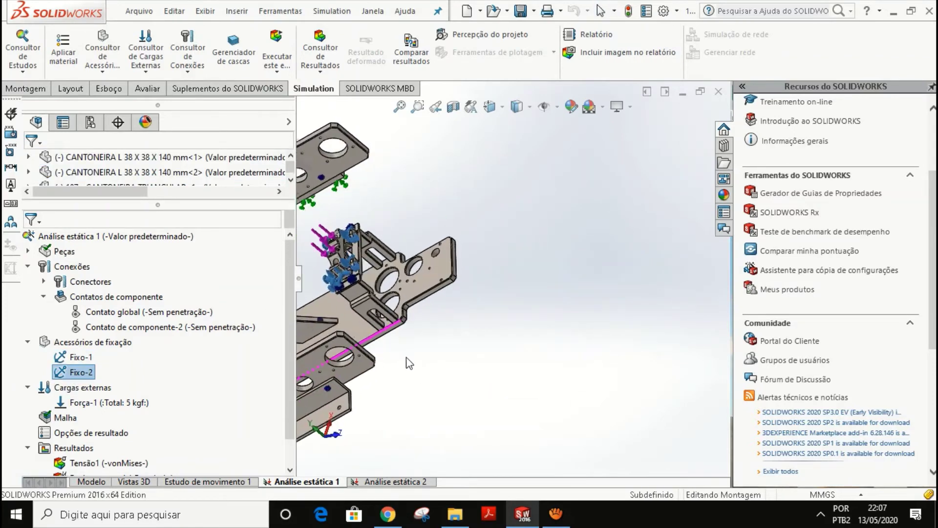
scroll(409, 363, up, 3)
middle_drag(398, 294, 401, 215)
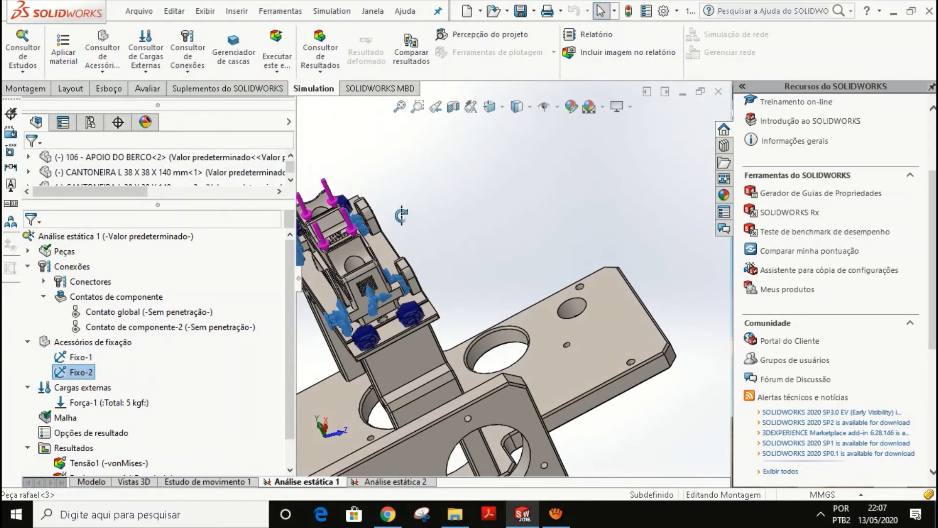
scroll(395, 279, down, 2)
middle_drag(415, 304, 429, 271)
scroll(361, 310, up, 1)
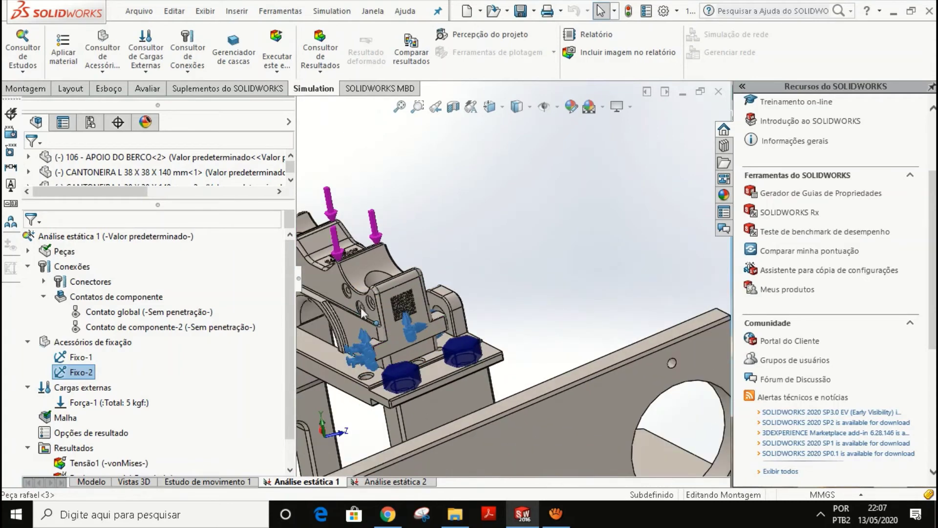
scroll(374, 318, up, 1)
middle_drag(374, 319, 396, 273)
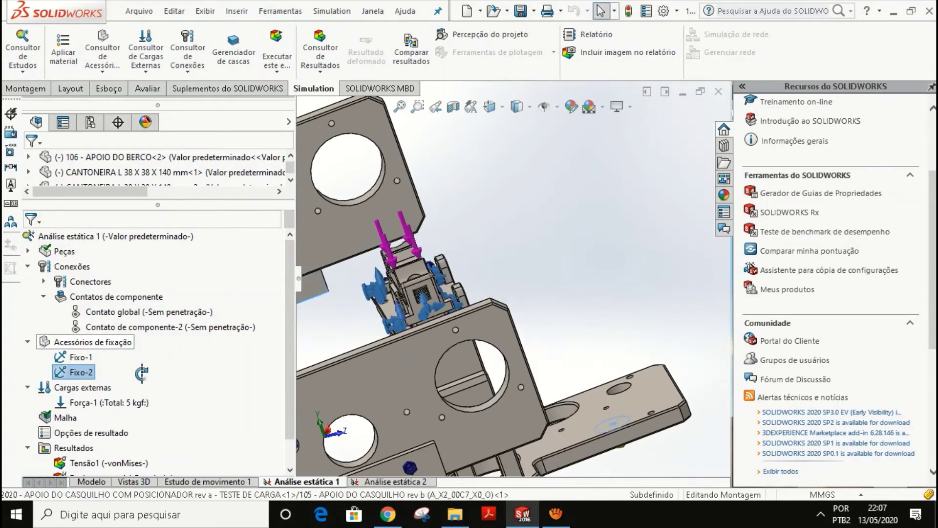
Inspect the definition of Força-1 and the two faces it acts on, closing it without applying changes.
click(125, 403)
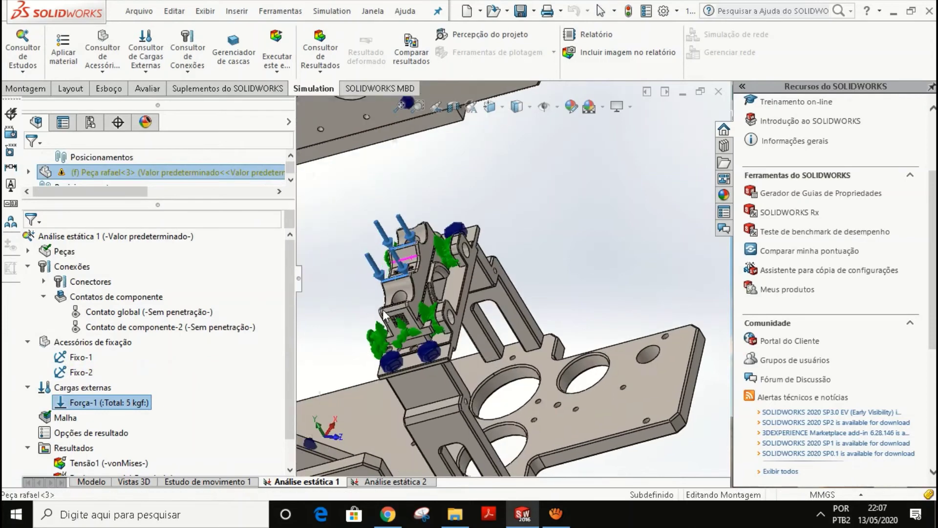
right_click(109, 405)
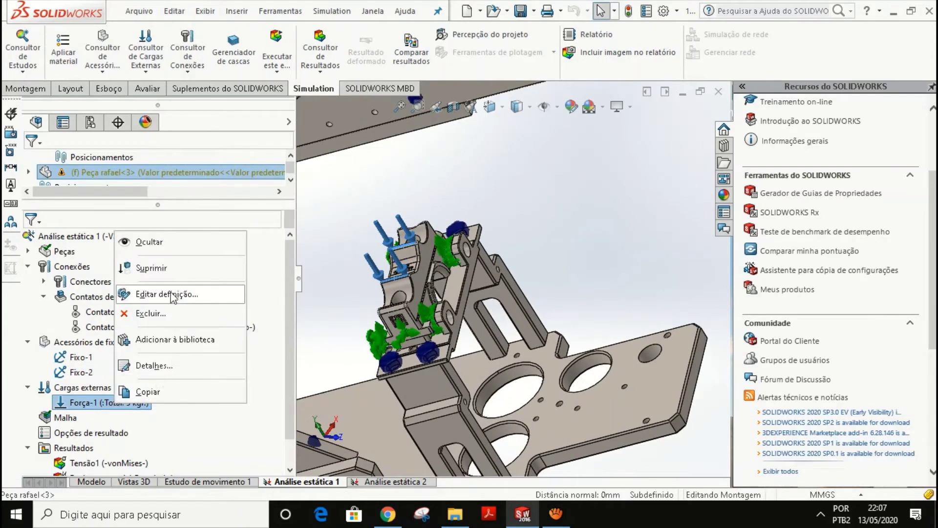
click(142, 294)
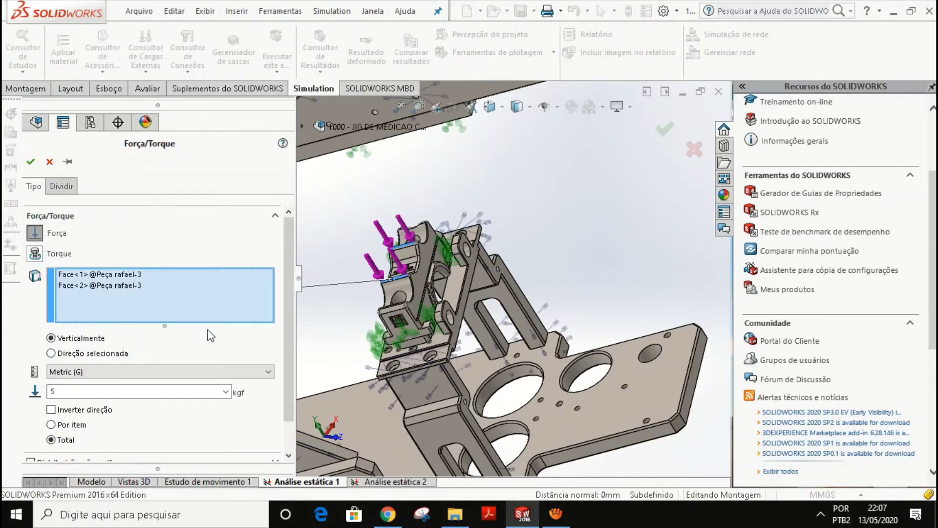
scroll(388, 271, down, 8)
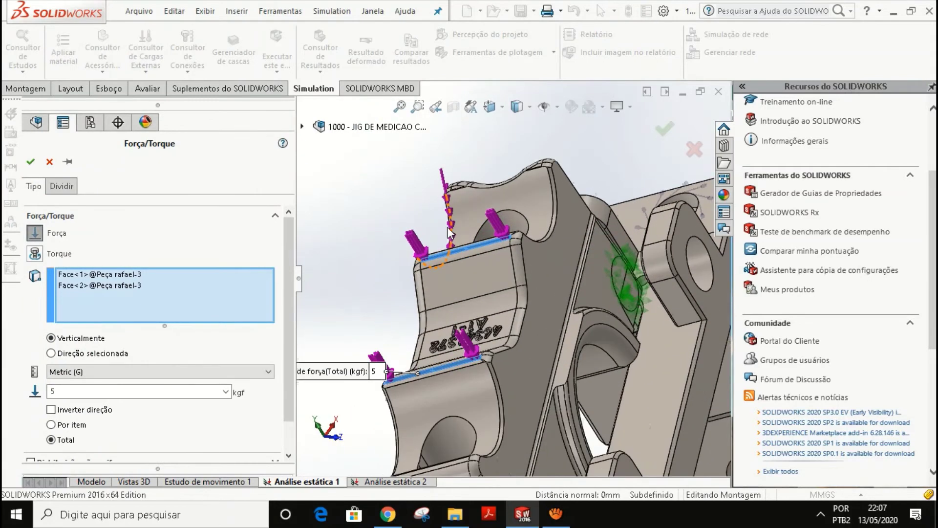
middle_drag(503, 290, 409, 262)
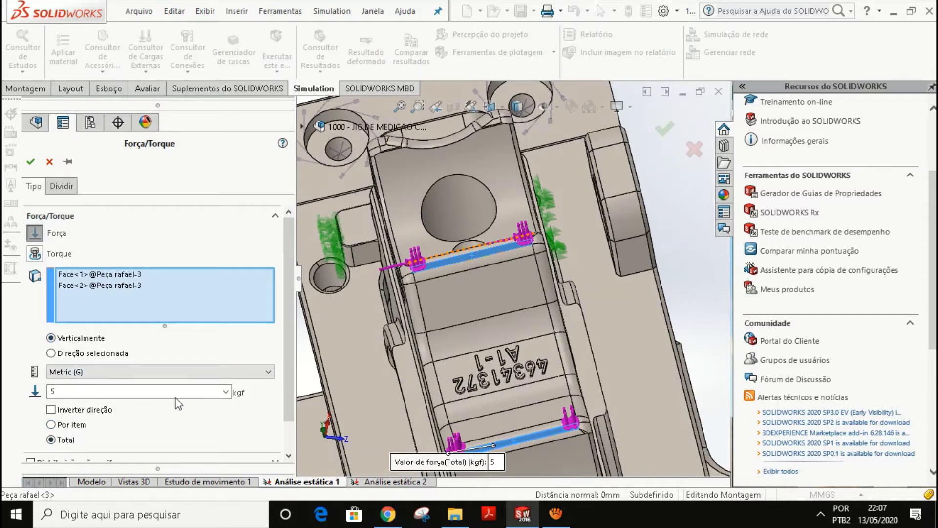
click(49, 162)
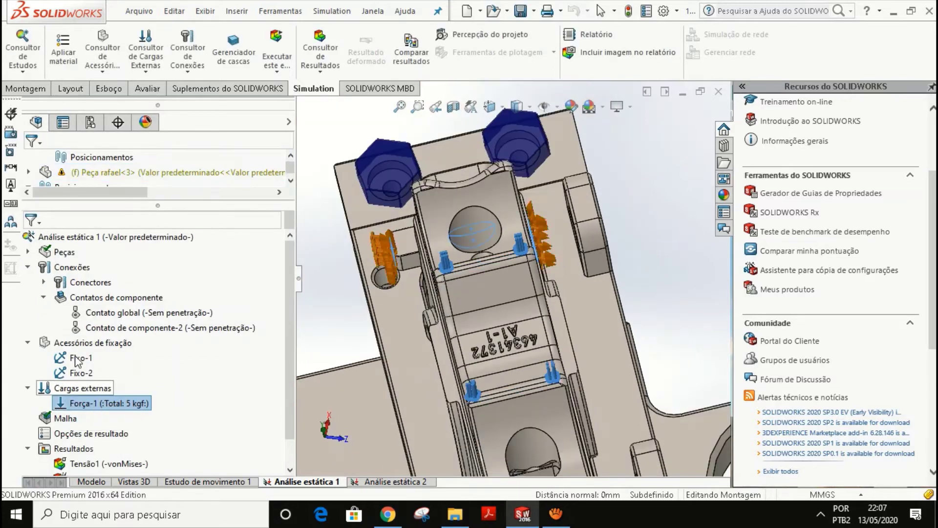
Inspect the definition of Fixo-1 with its fixed faces on 102 - LATERAL CAMERAS and both L-brackets, closing it without applying changes.
right_click(83, 358)
click(131, 248)
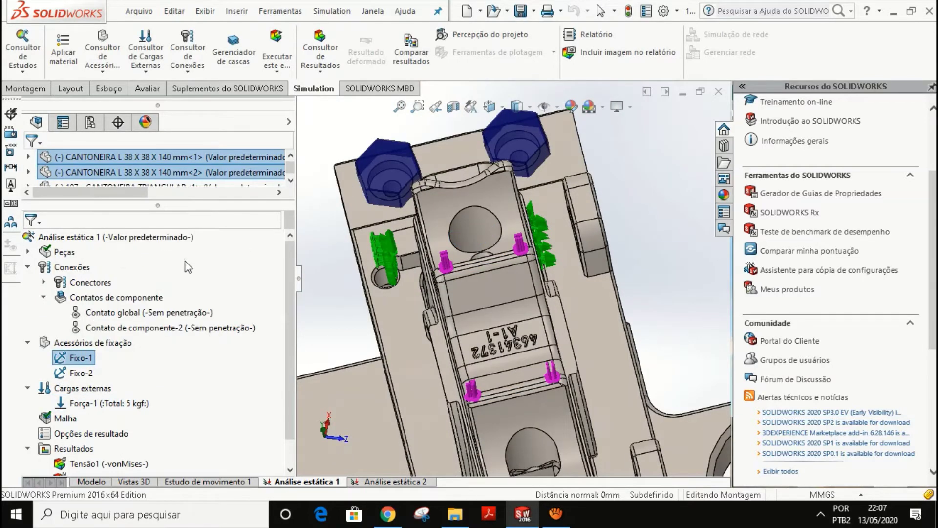
mouse_move(439, 303)
middle_down()
mouse_move(413, 324)
mouse_move(430, 293)
middle_up()
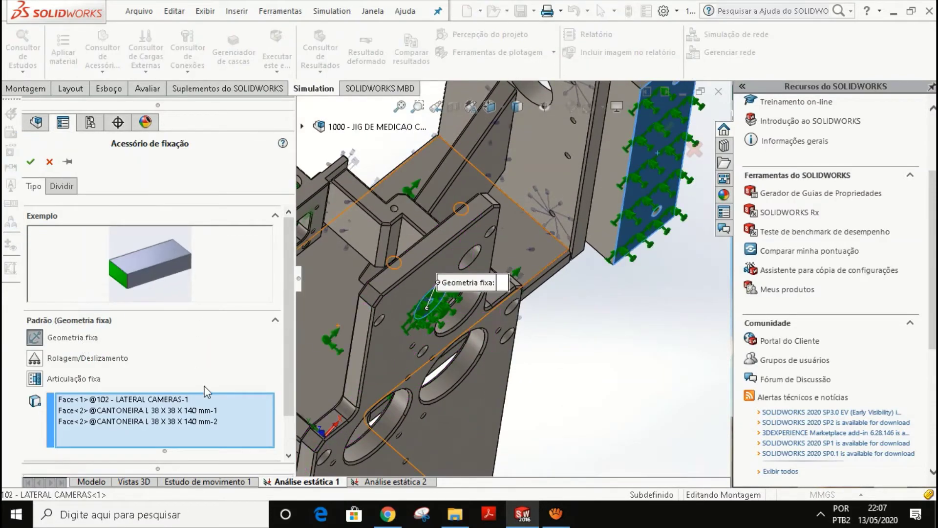
middle_drag(541, 223, 525, 247)
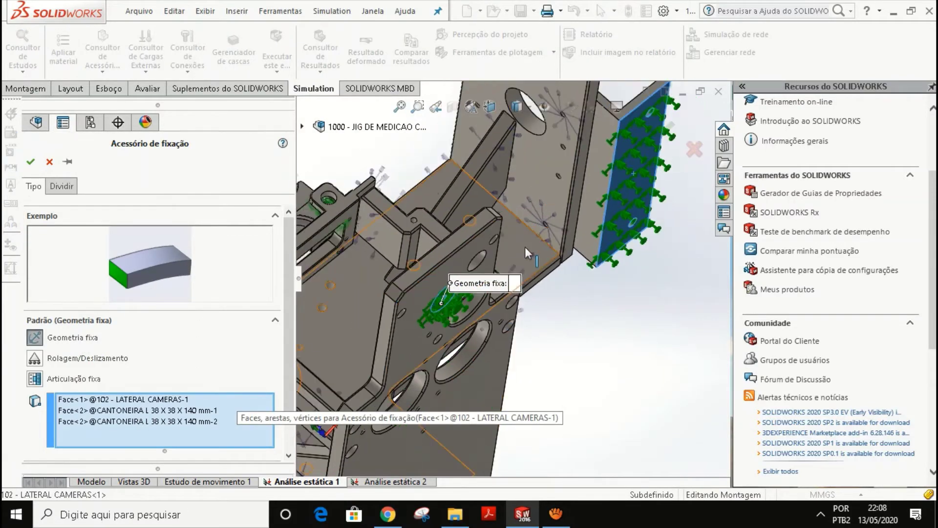
scroll(516, 274, up, 1)
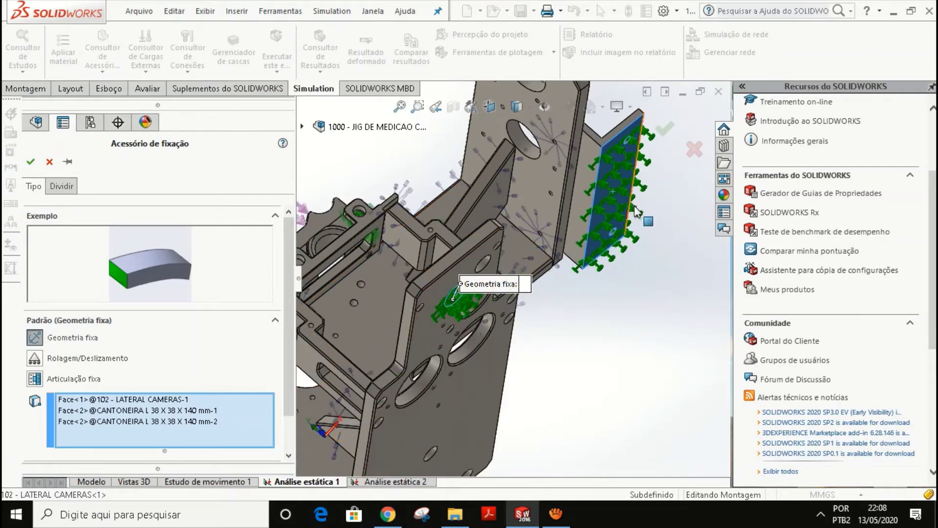
scroll(457, 301, down, 4)
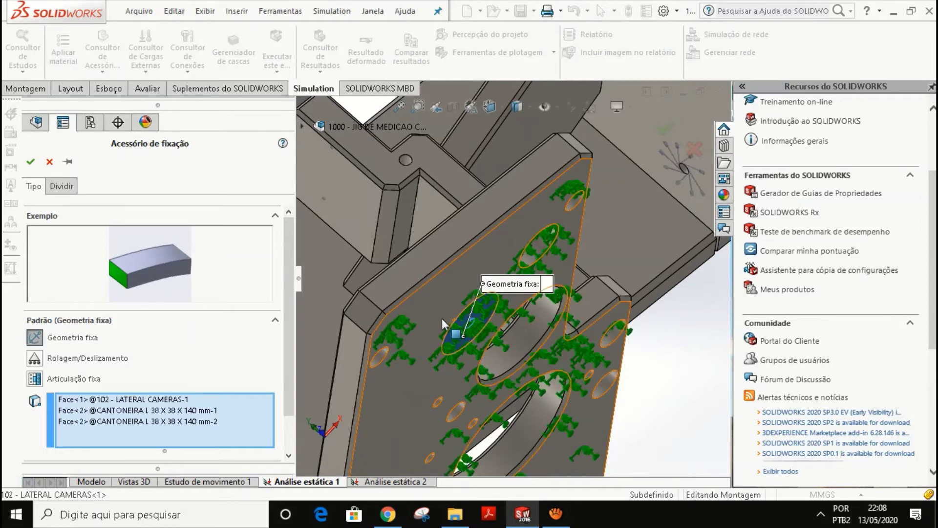
scroll(450, 290, up, 2)
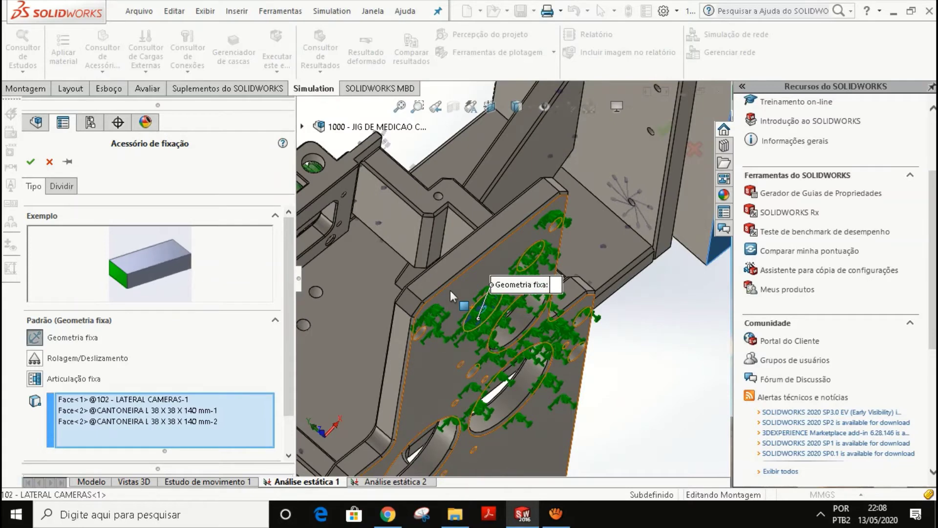
scroll(450, 290, up, 5)
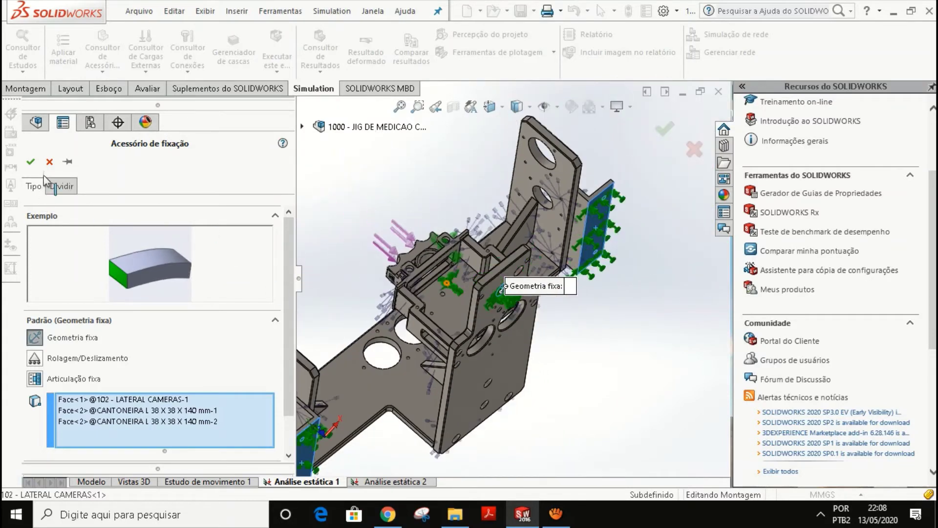
click(50, 162)
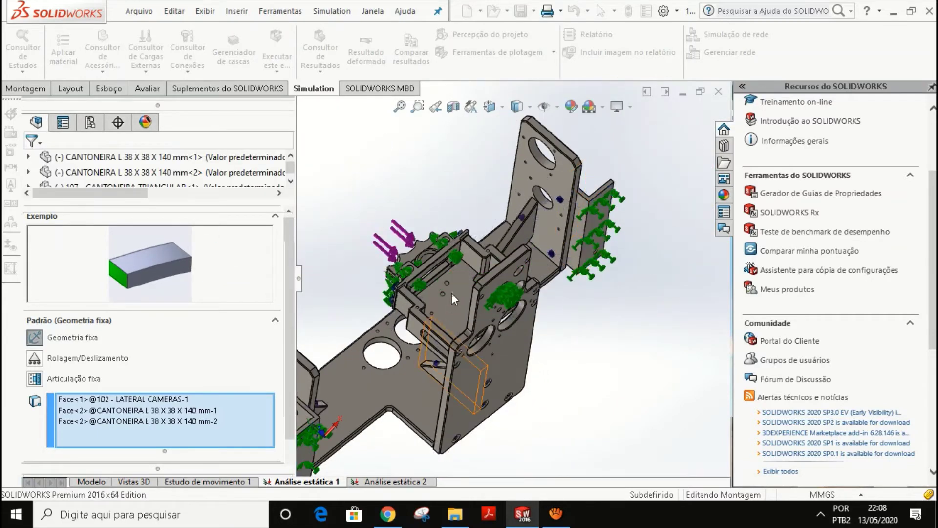
Examine the Fixo-2 fixed faces up close where the seated part meets its support, from several angles.
scroll(441, 280, down, 2)
middle_drag(477, 294, 463, 247)
scroll(461, 251, down, 2)
scroll(469, 263, down, 3)
scroll(423, 283, down, 1)
middle_drag(423, 282, 408, 275)
scroll(408, 275, down, 1)
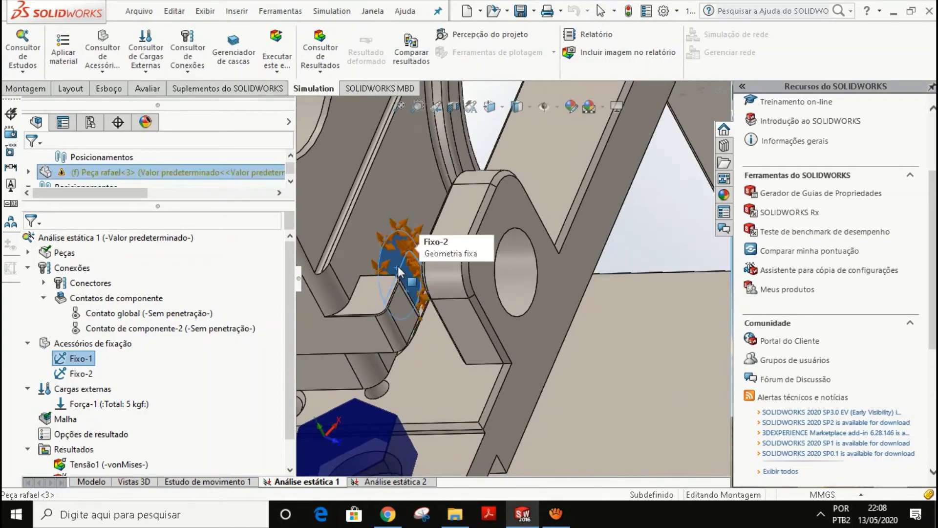
middle_drag(406, 275, 384, 268)
middle_drag(342, 308, 384, 287)
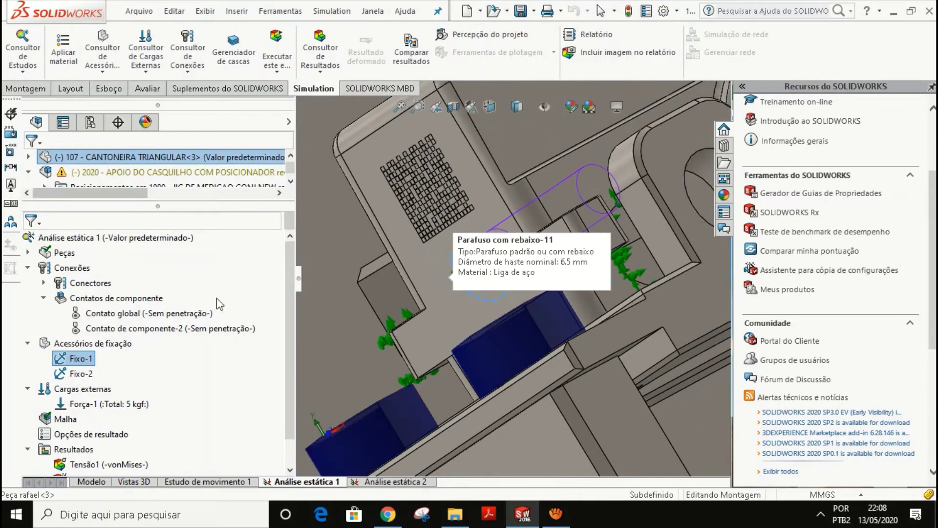
click(70, 422)
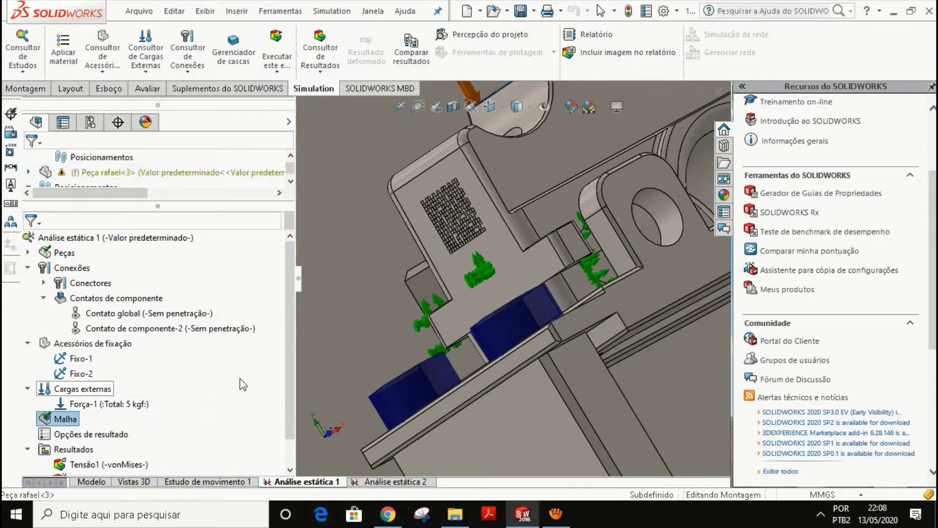
right_click(66, 418)
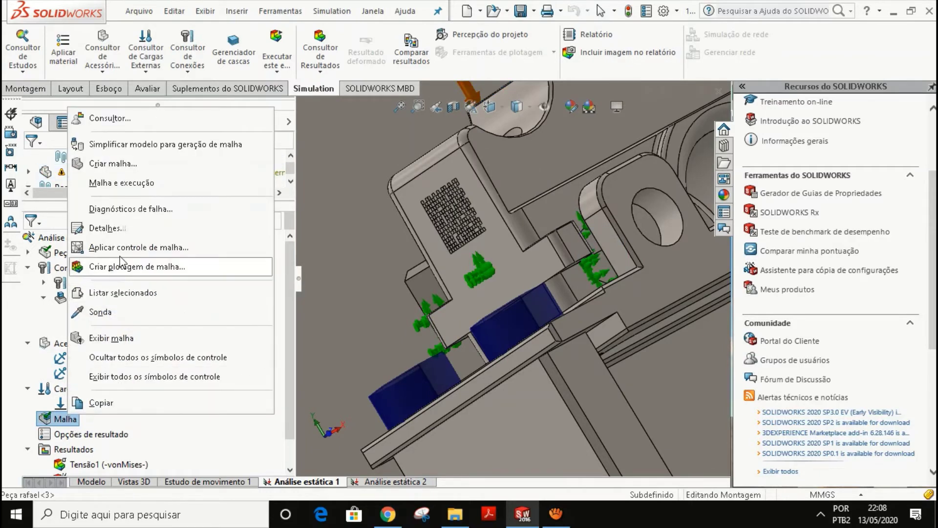
click(122, 166)
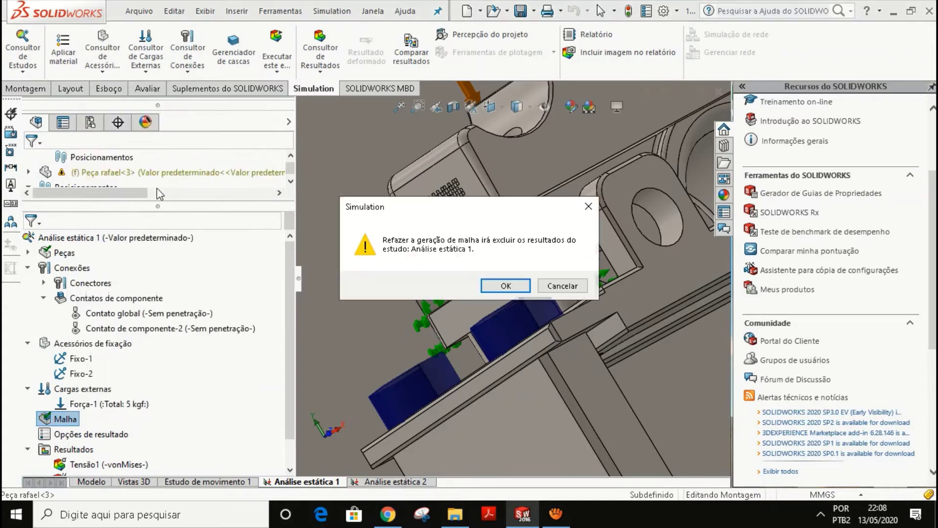
click(560, 285)
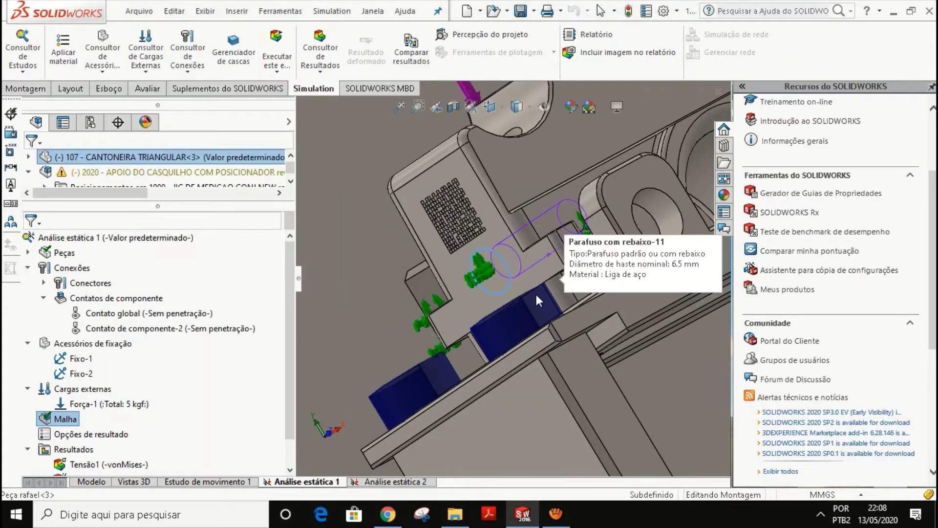
scroll(536, 295, up, 2)
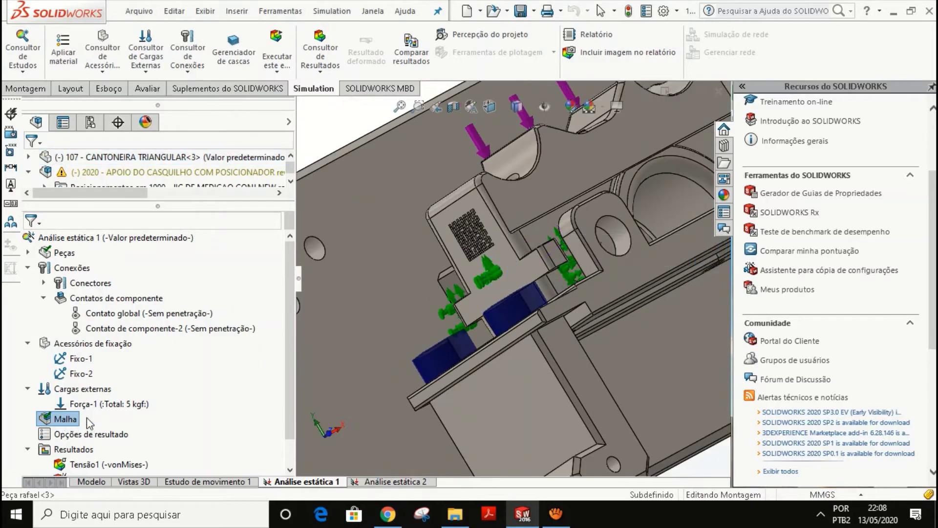
scroll(493, 327, up, 2)
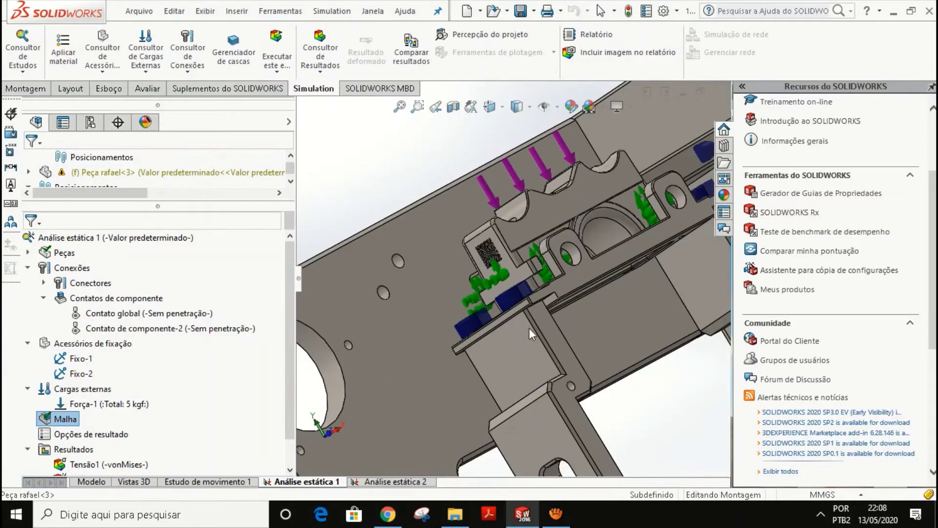
Review the contact, bonding and solver options in the properties of study Análise estática 1, closing them without applying changes.
middle_drag(529, 327, 491, 344)
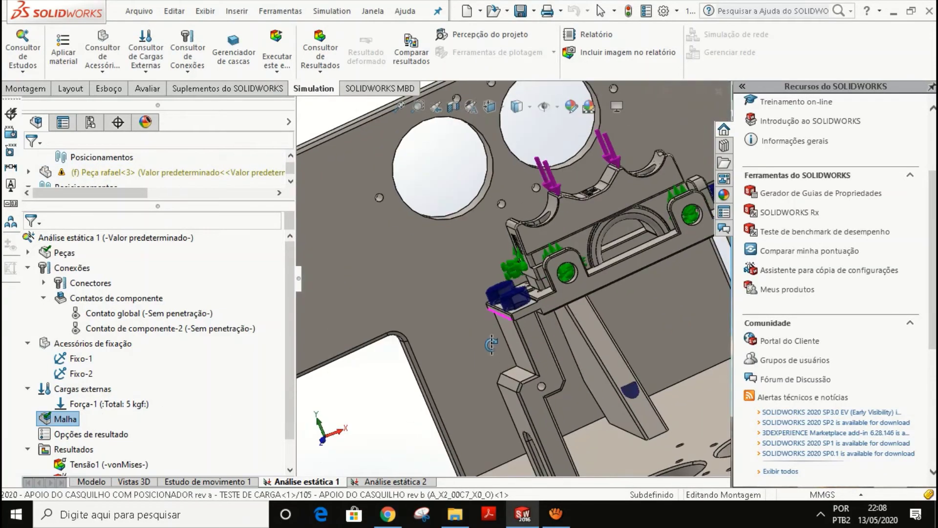
scroll(497, 327, up, 3)
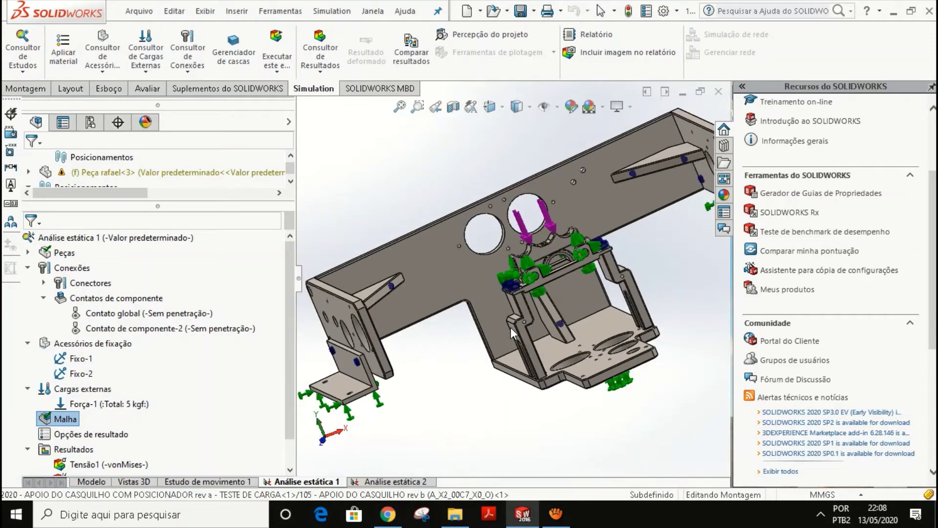
scroll(512, 332, up, 1)
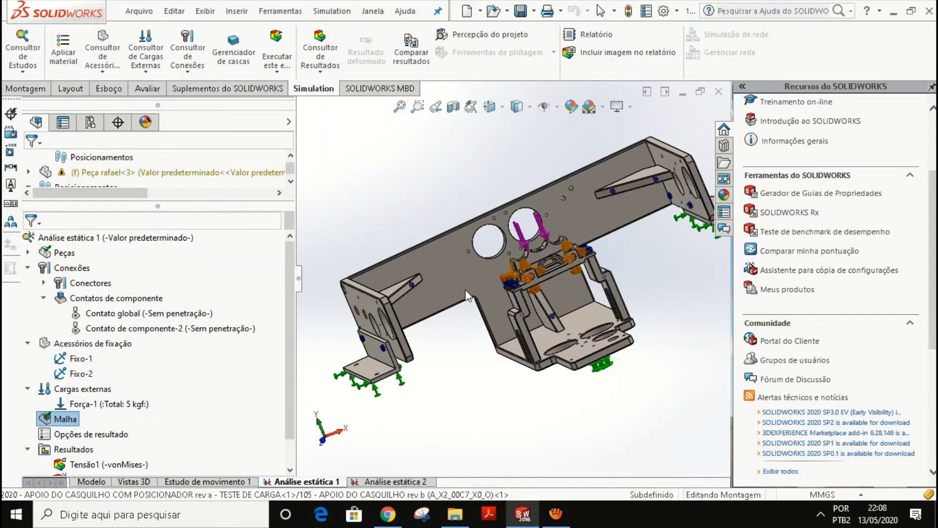
middle_drag(575, 281, 593, 271)
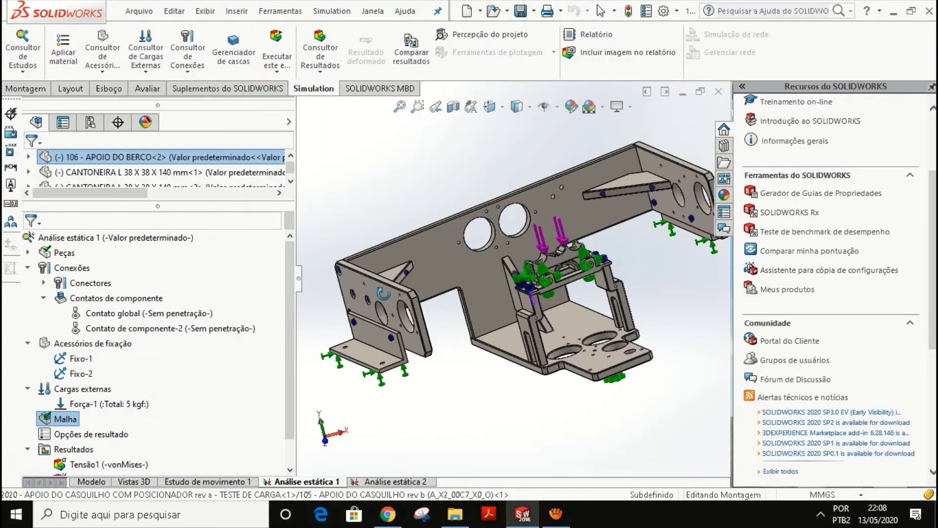
right_click(147, 238)
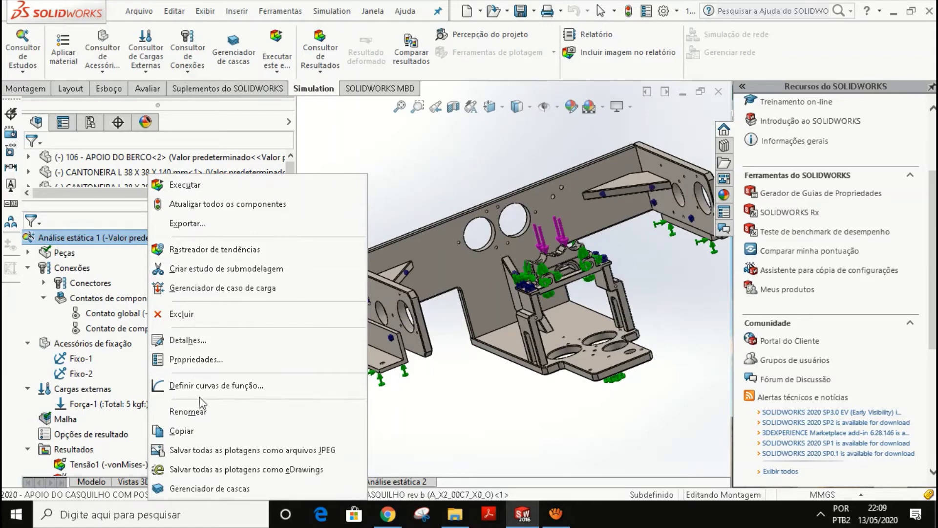
click(195, 360)
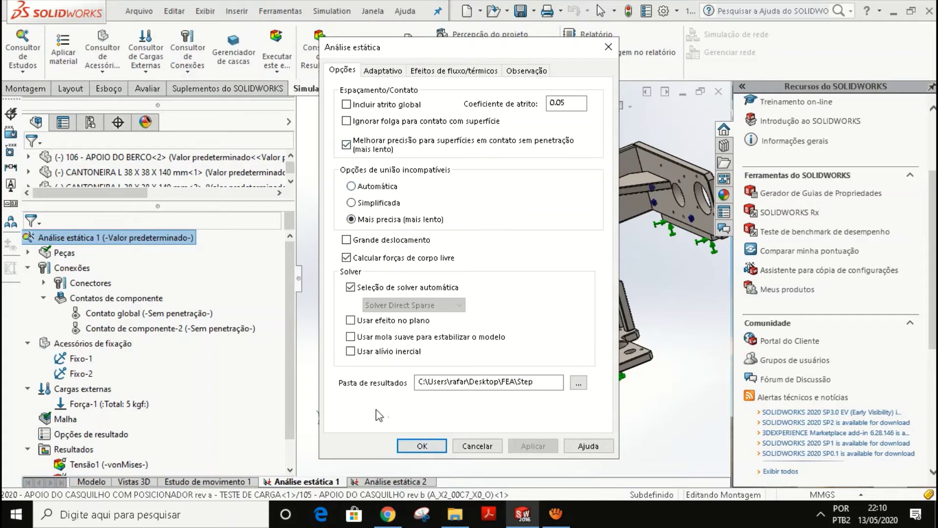
click(464, 446)
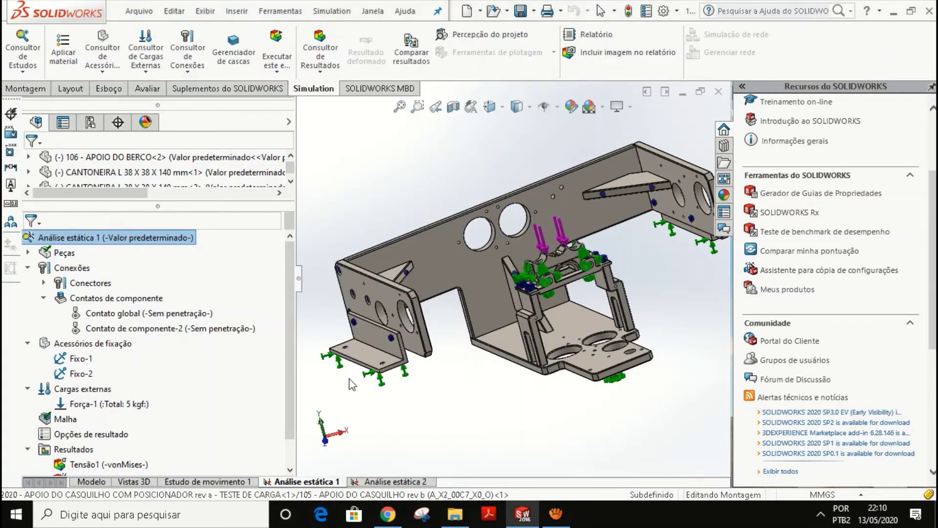
Show the von Mises stress plot Tensão1 and examine the stresses around the loaded seated part, its support and the nearby bolts.
click(212, 329)
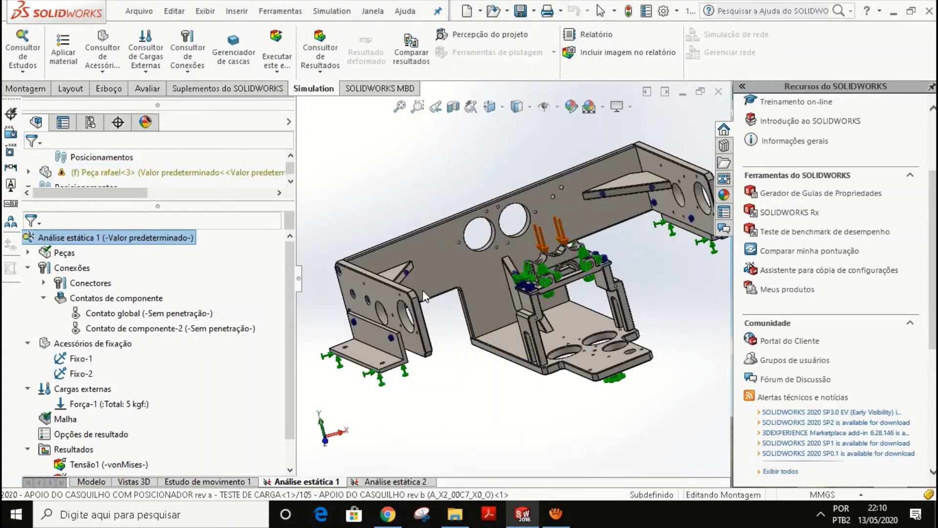
middle_drag(433, 301, 447, 274)
scroll(447, 274, up, 2)
click(27, 253)
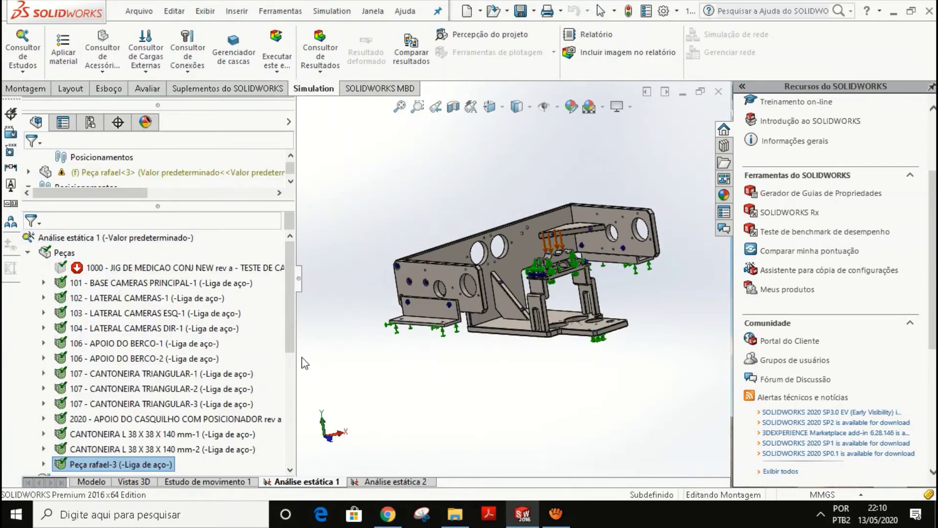
scroll(292, 335, down, 5)
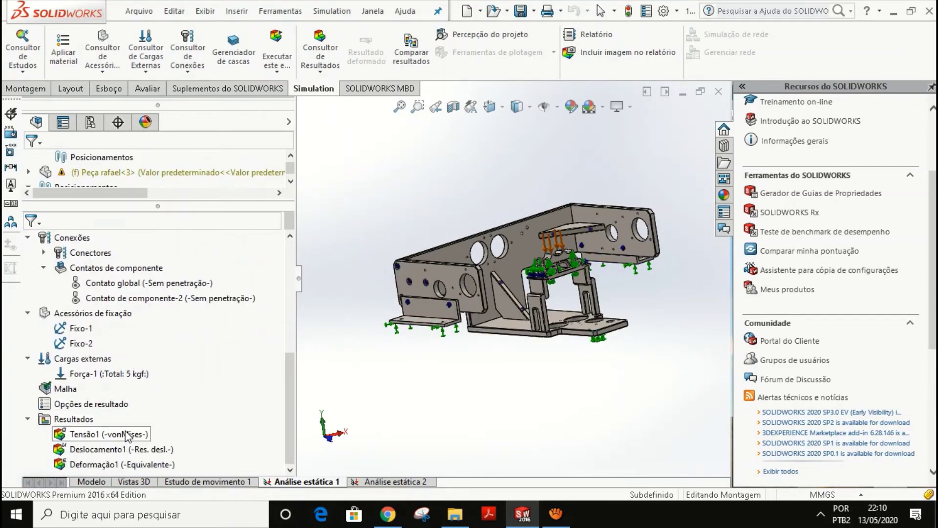
click(105, 435)
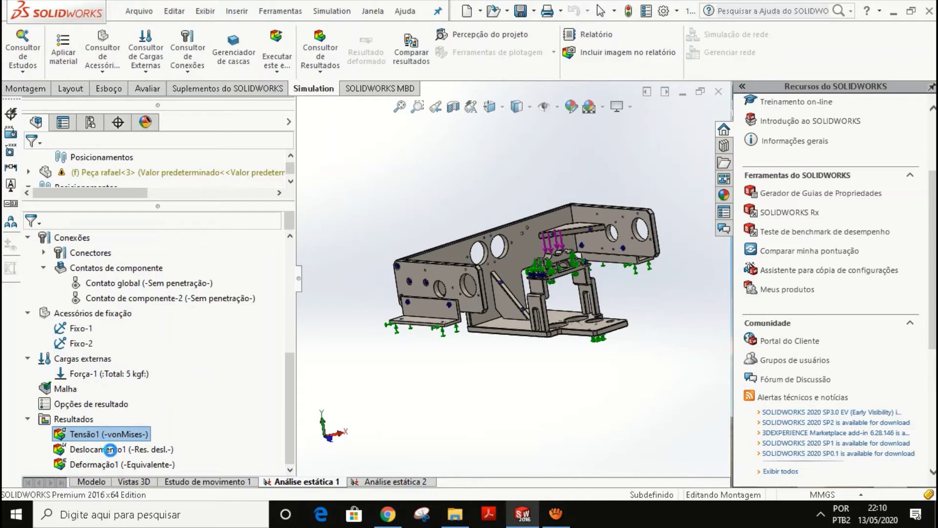
double_click(106, 435)
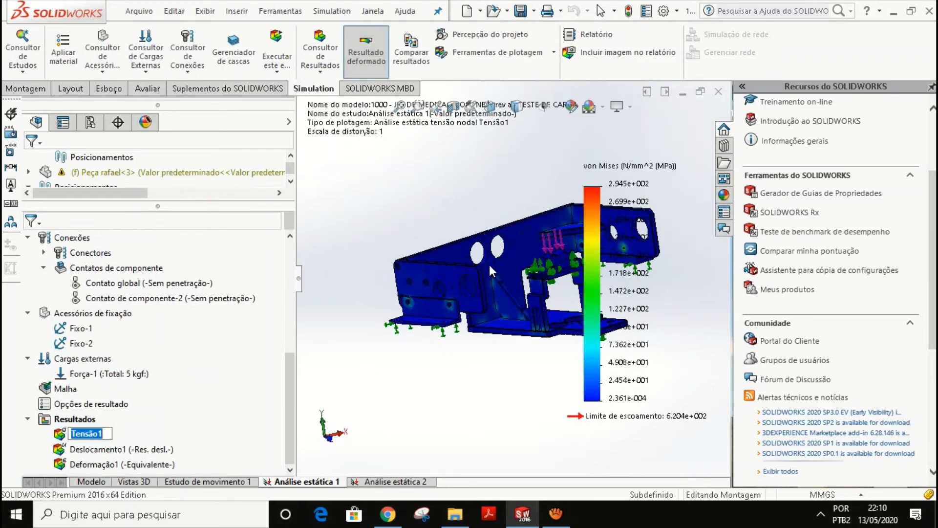
middle_drag(546, 303, 447, 236)
scroll(548, 259, down, 3)
scroll(458, 308, down, 3)
scroll(469, 249, down, 3)
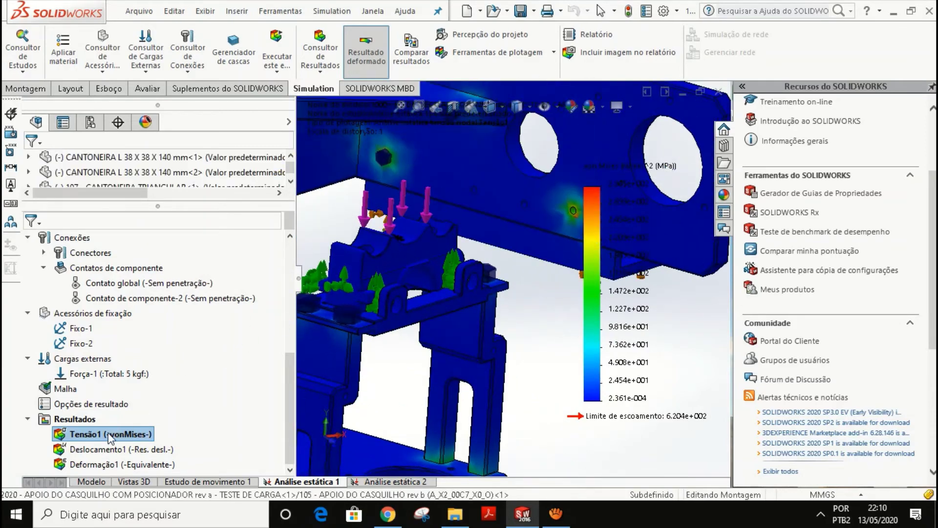
Inspect the chart options and definition of the Tensão1 stress plot, closing them without changes.
right_click(110, 434)
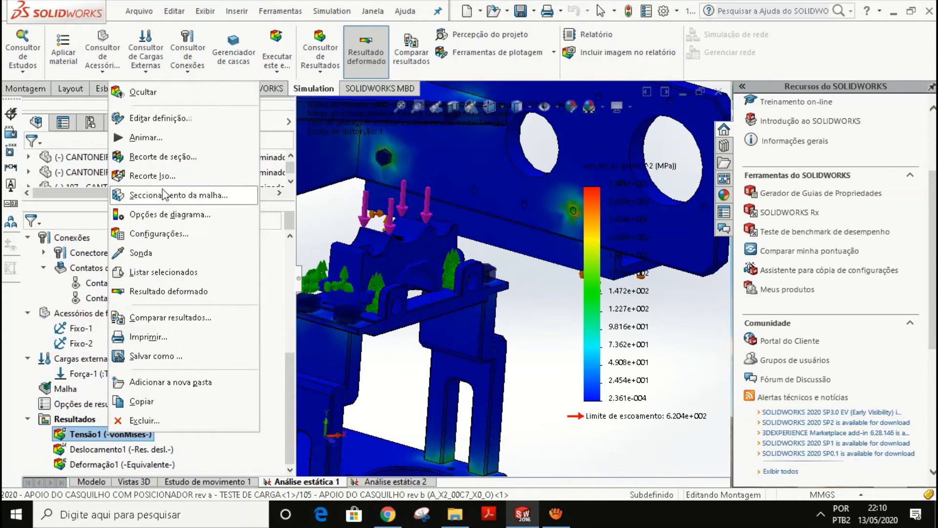
click(168, 217)
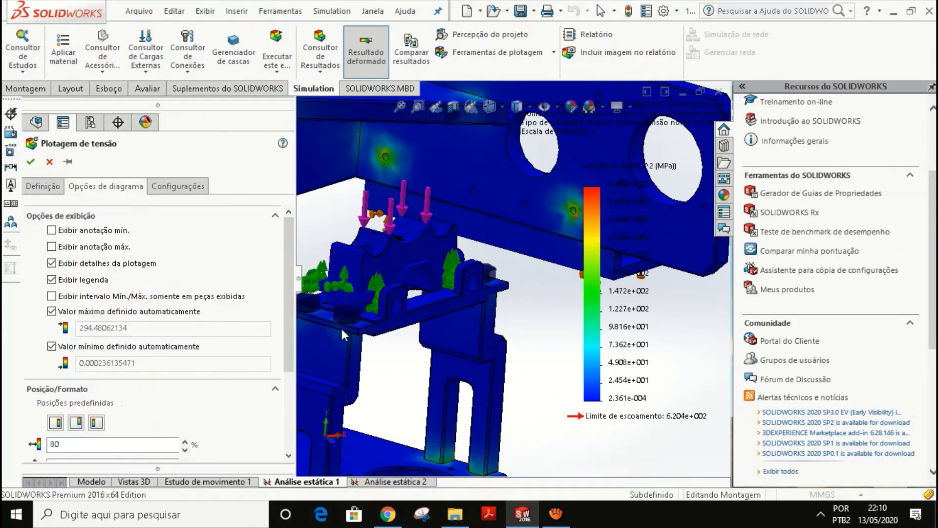
click(43, 188)
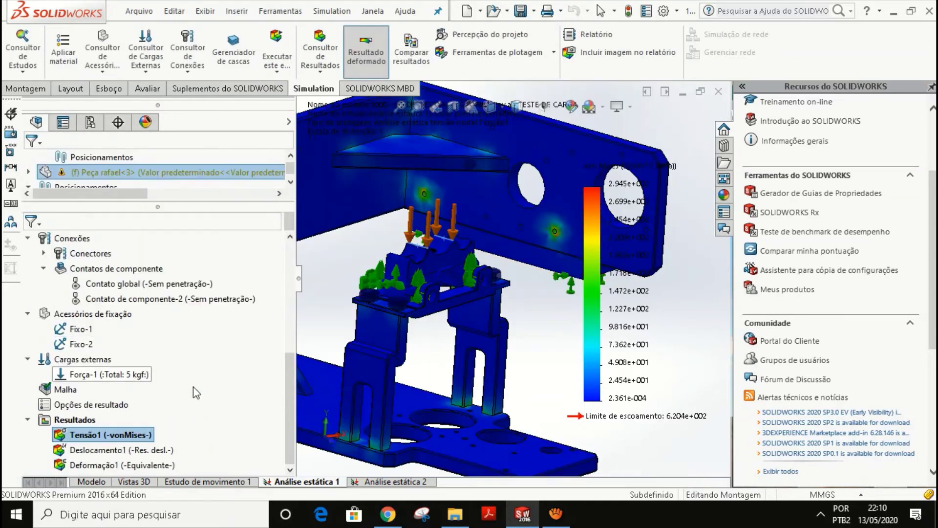
Show the resultant displacement plot Deslocamento1 and examine the deformed support and seated part up close.
mouse_move(425, 331)
middle_down()
mouse_move(422, 321)
mouse_move(409, 326)
middle_up()
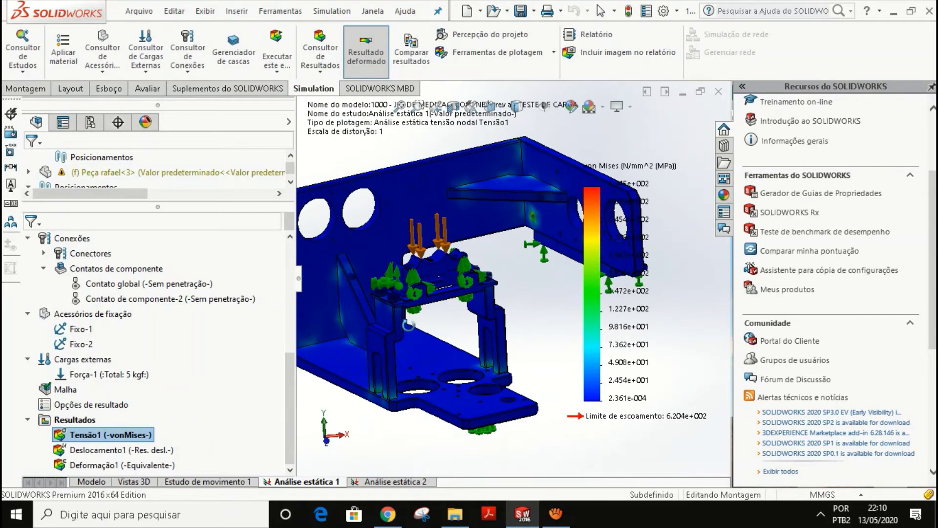
right_click(119, 452)
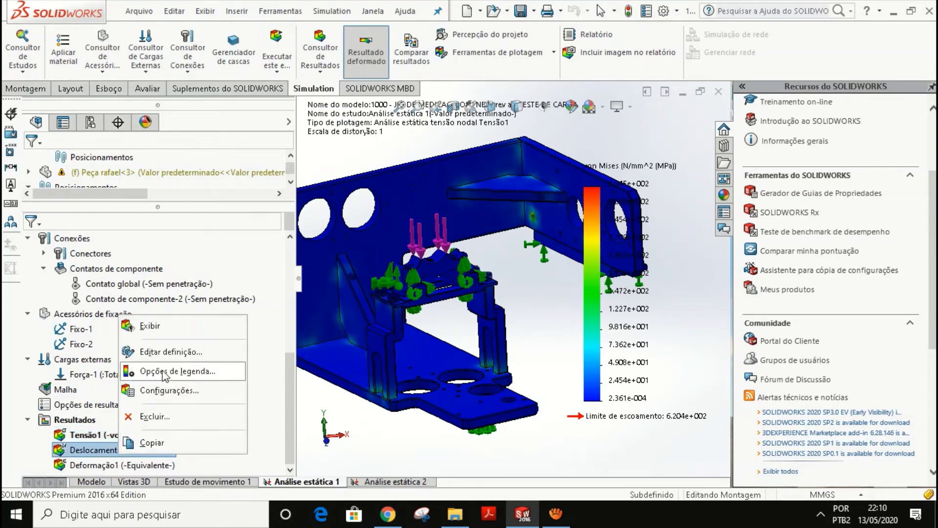
click(84, 447)
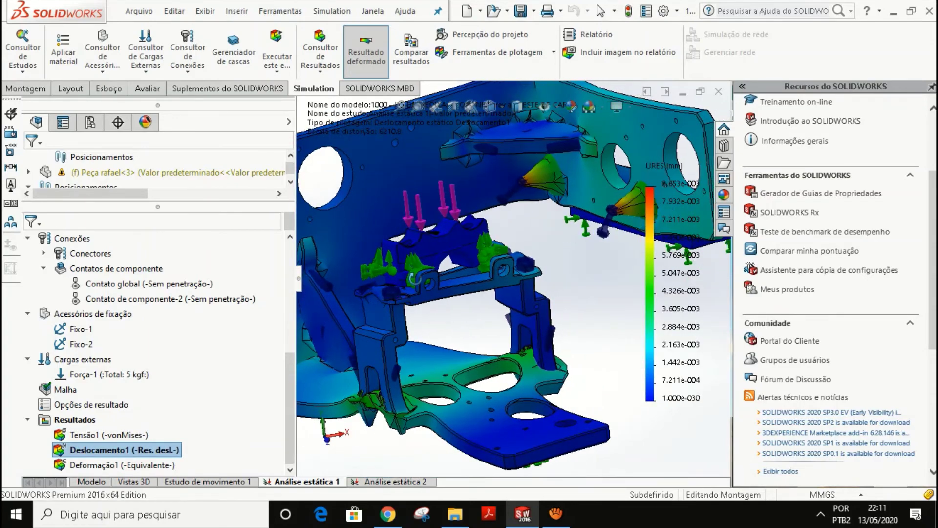
middle_drag(482, 344, 446, 308)
scroll(469, 245, up, 2)
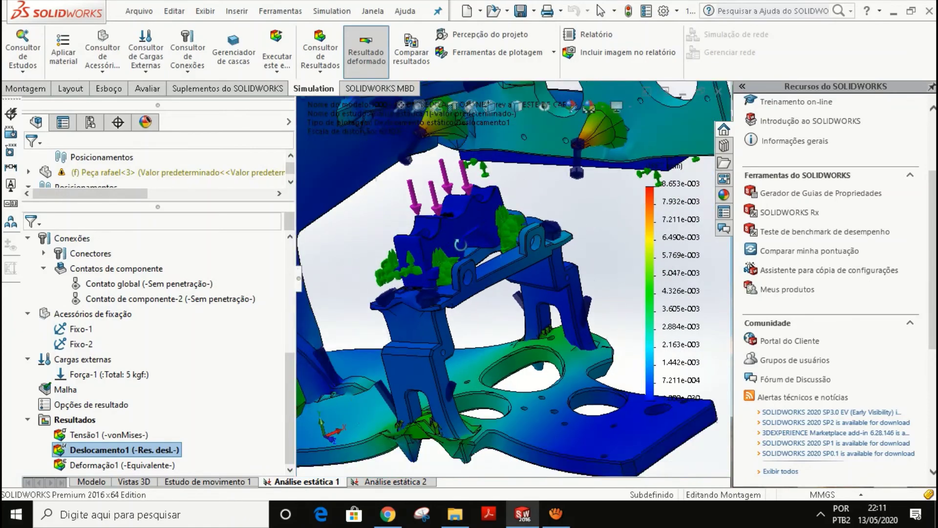
scroll(482, 236, down, 3)
click(444, 241)
middle_drag(443, 240, 468, 250)
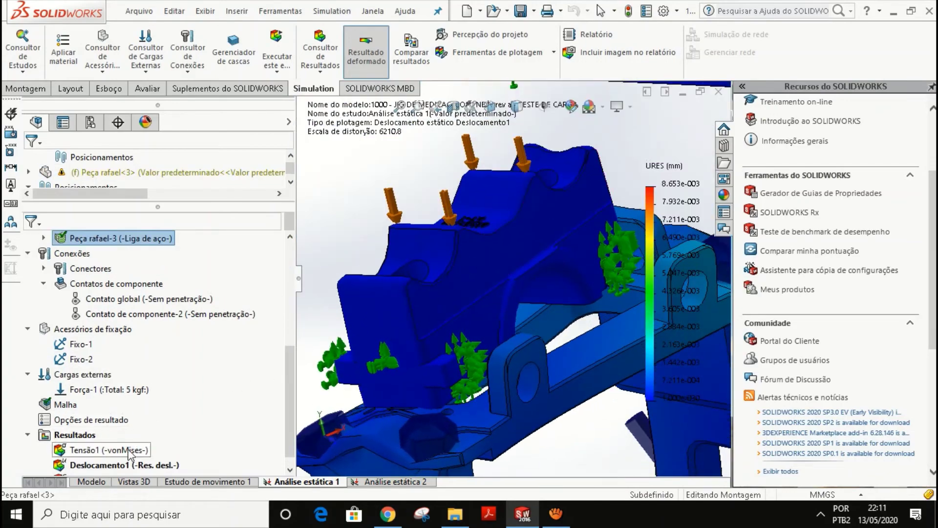
Animate the Deslocamento1 plot and examine how the seated part and its bushing support deform under the load.
right_click(134, 464)
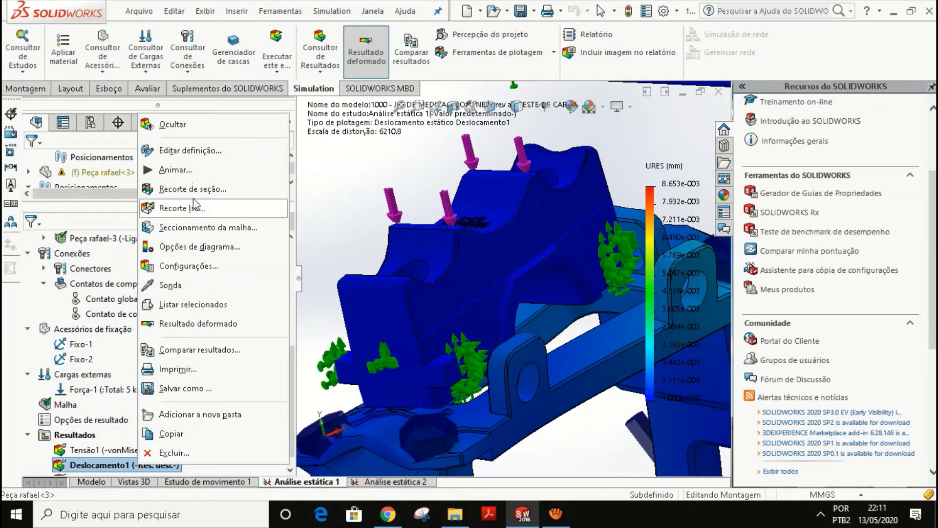
click(192, 172)
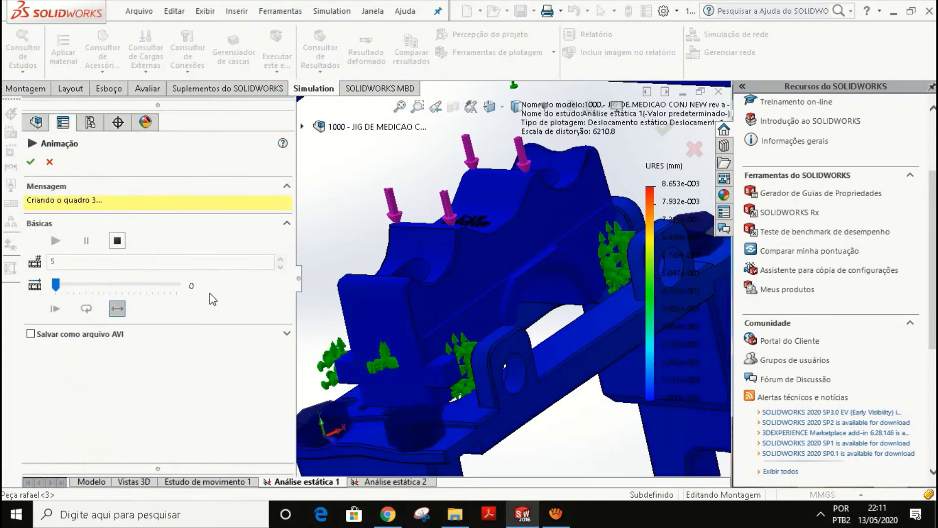
scroll(419, 351, up, 5)
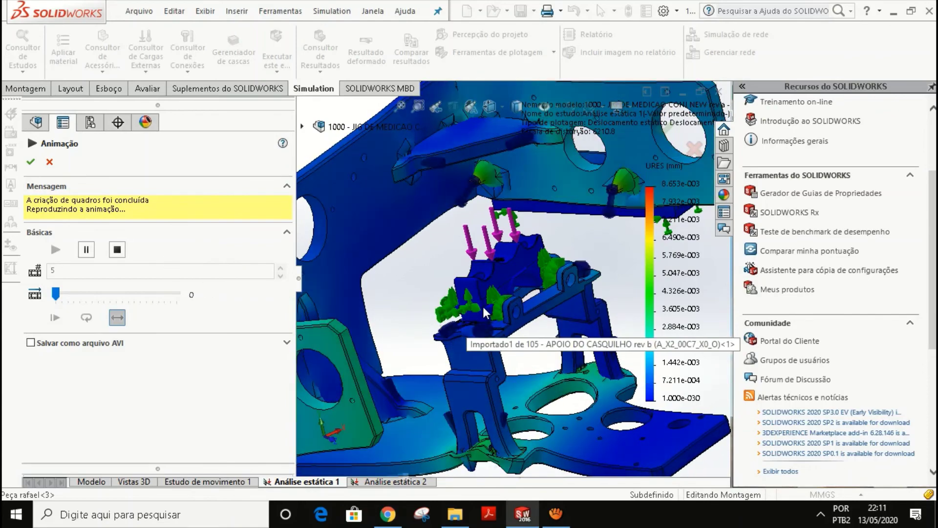
scroll(485, 306, down, 5)
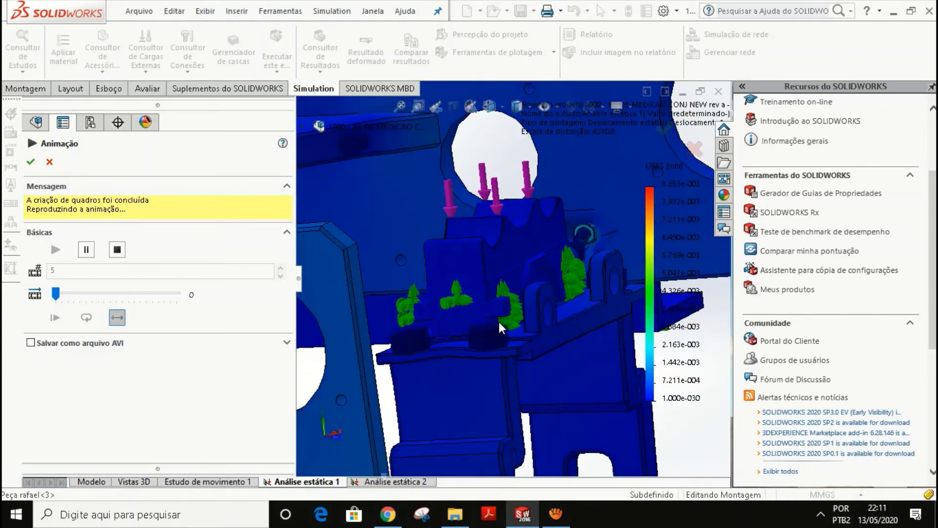
scroll(521, 216, down, 5)
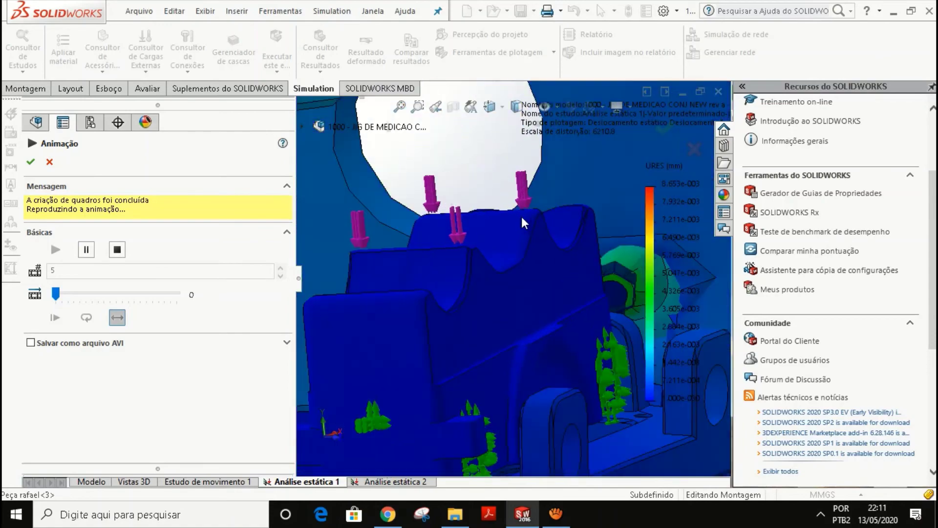
scroll(524, 217, down, 3)
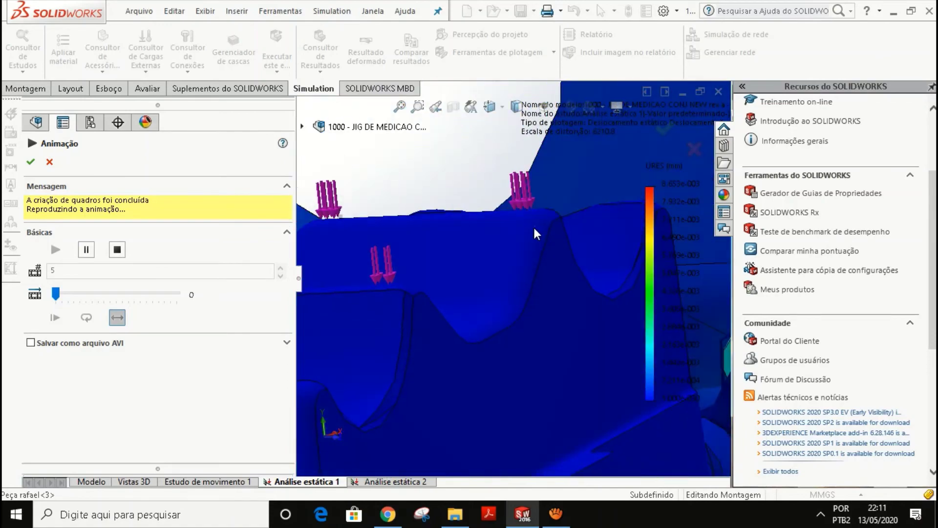
scroll(527, 248, up, 5)
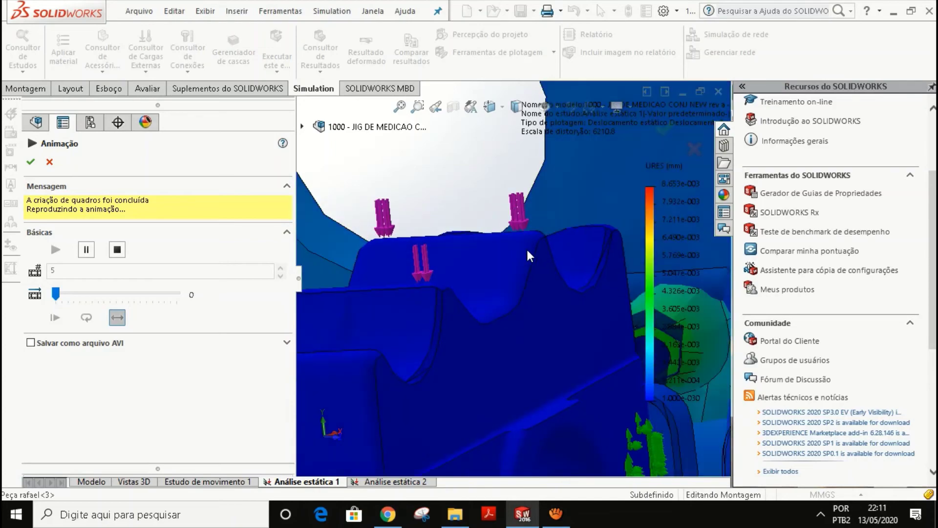
scroll(524, 272, up, 3)
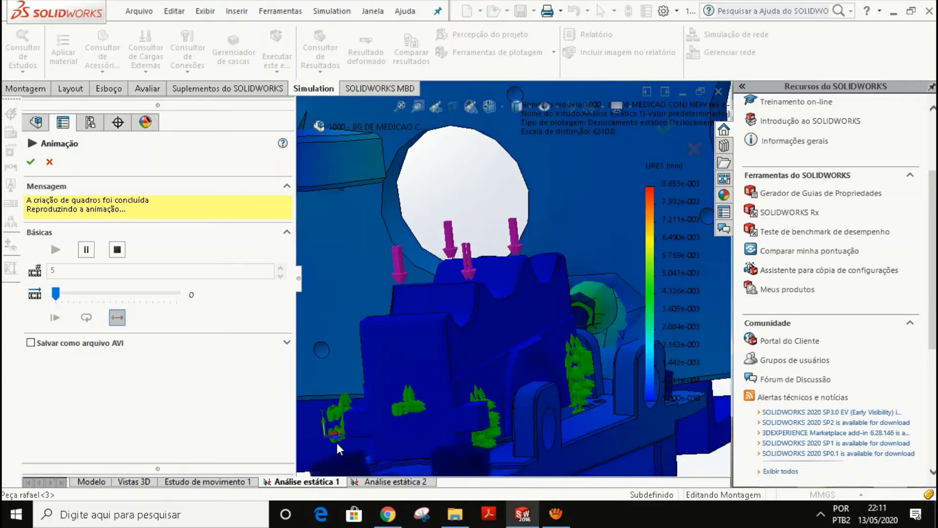
scroll(506, 281, up, 6)
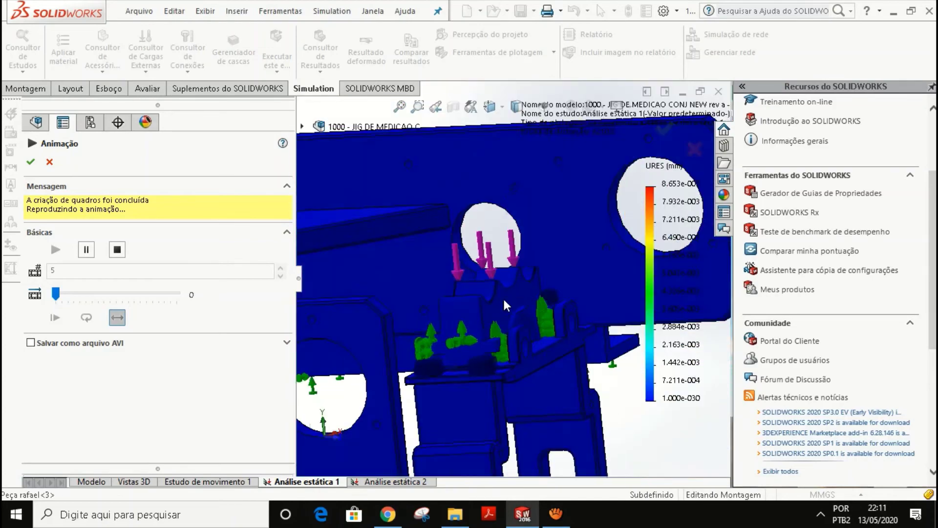
scroll(504, 324, up, 3)
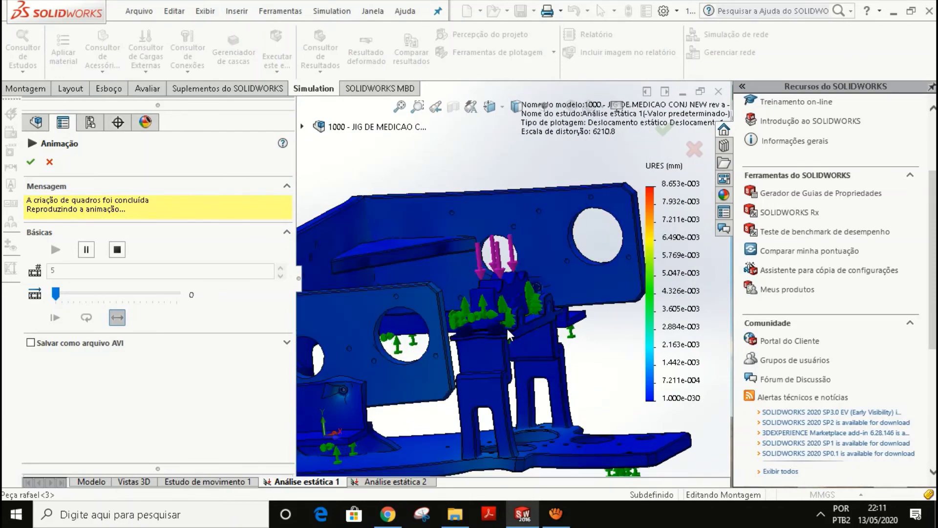
Examine the animated displacement of the base plate and camera side plates from above.
mouse_move(512, 319)
middle_down()
mouse_move(546, 414)
mouse_move(499, 330)
middle_up()
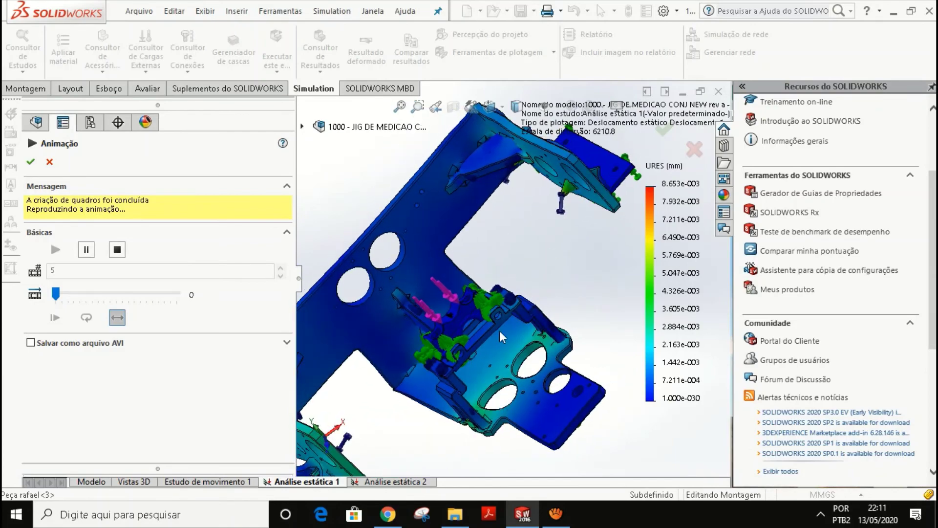
scroll(500, 330, down, 3)
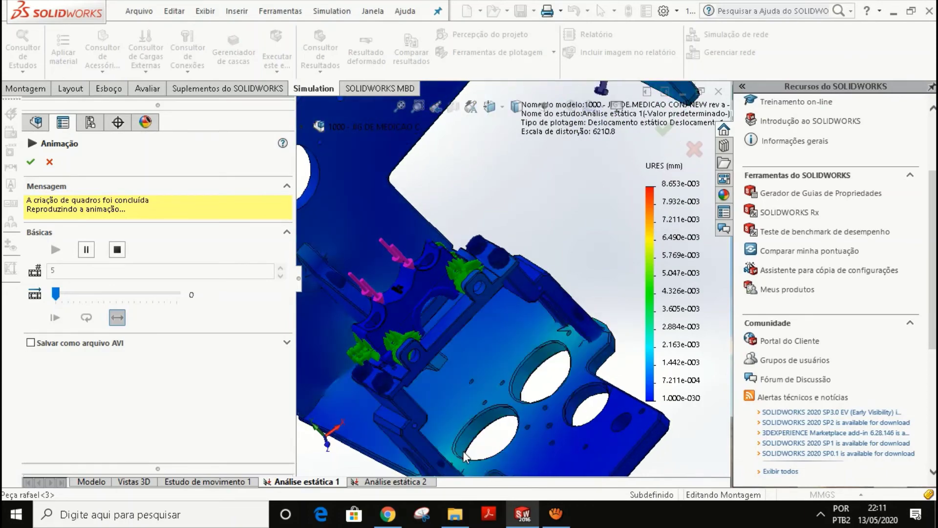
scroll(504, 389, up, 3)
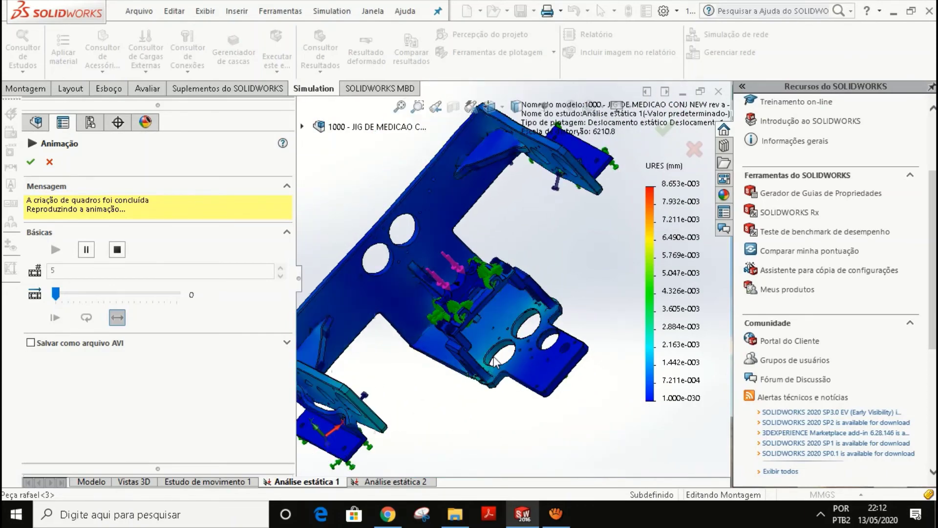
scroll(362, 407, down, 2)
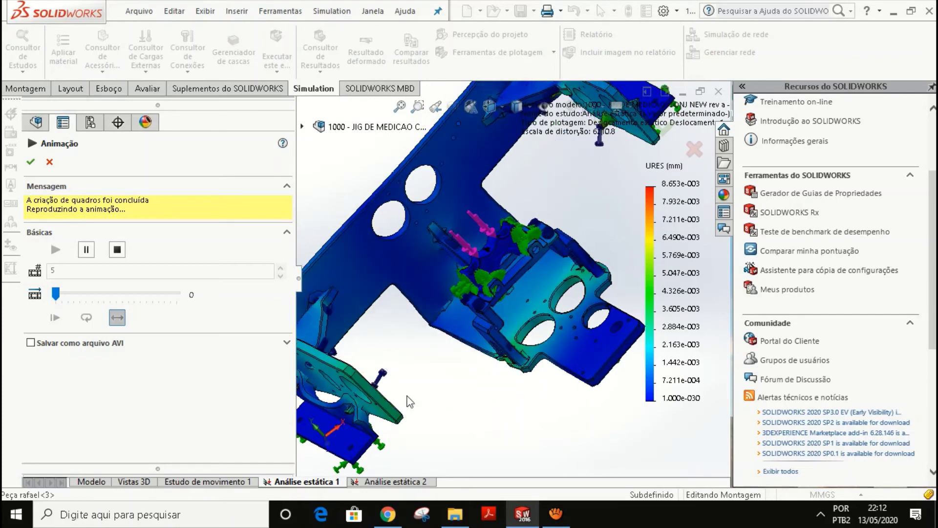
Close the animation and examine the exaggerated deformation of the support plates and their bolts from several sides.
click(50, 166)
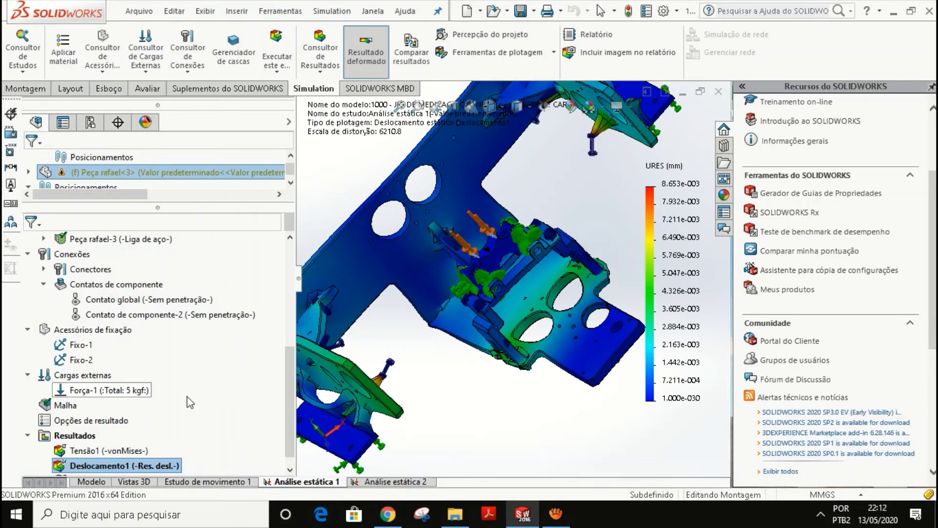
scroll(371, 348, up, 3)
middle_drag(420, 345, 539, 217)
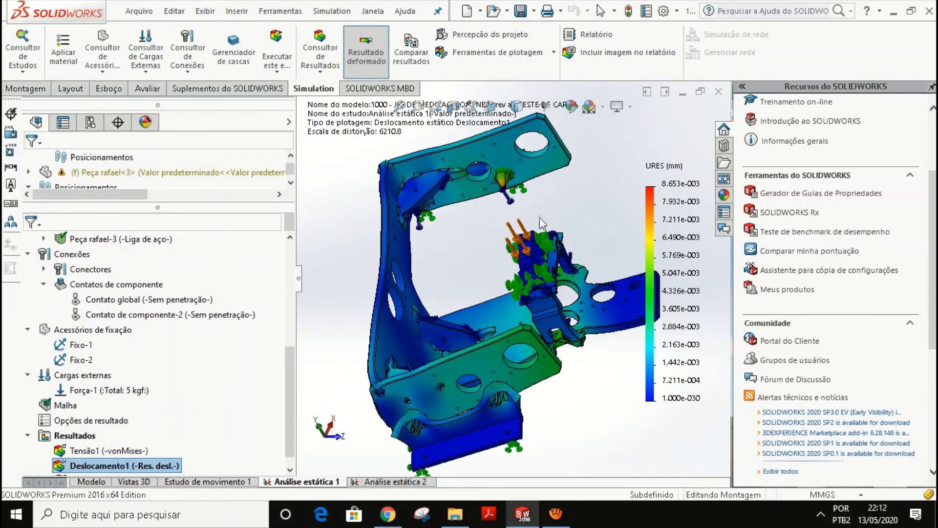
scroll(540, 218, down, 5)
middle_drag(470, 259, 432, 252)
scroll(407, 260, down, 3)
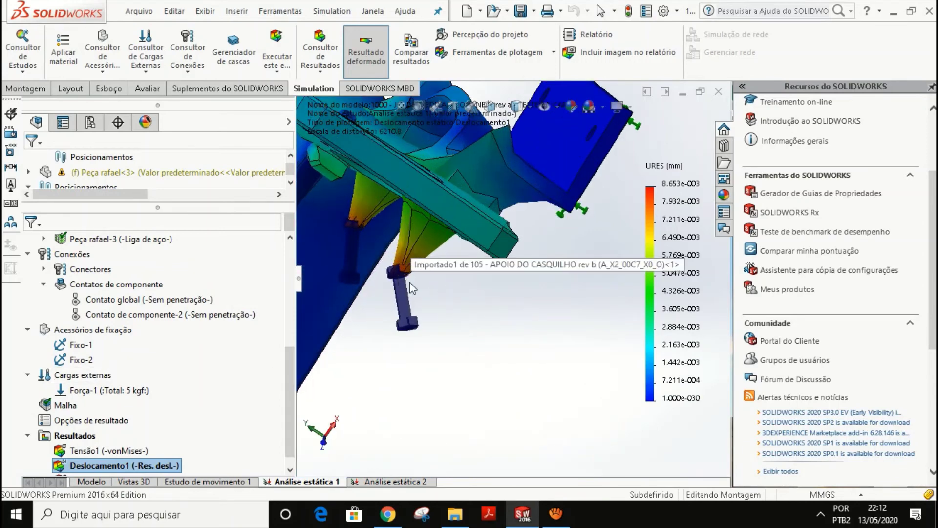
click(373, 275)
middle_drag(373, 274, 403, 309)
Set the deformed shape of the Deslocamento1 plot to real scale (Escala real).
right_click(105, 465)
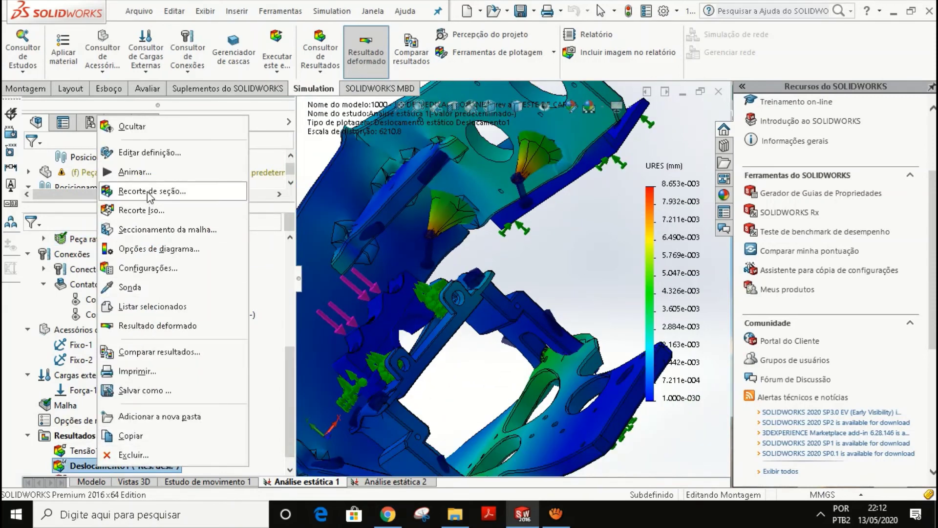
click(164, 251)
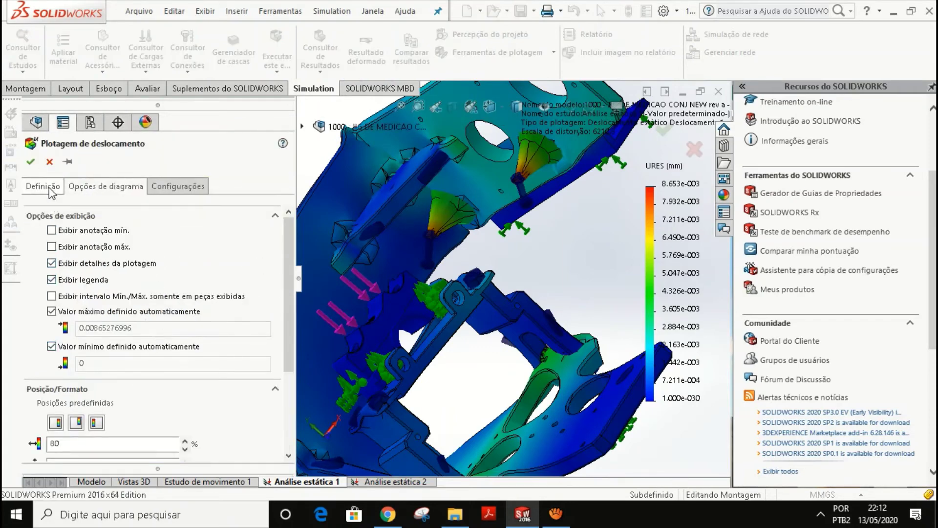
click(48, 188)
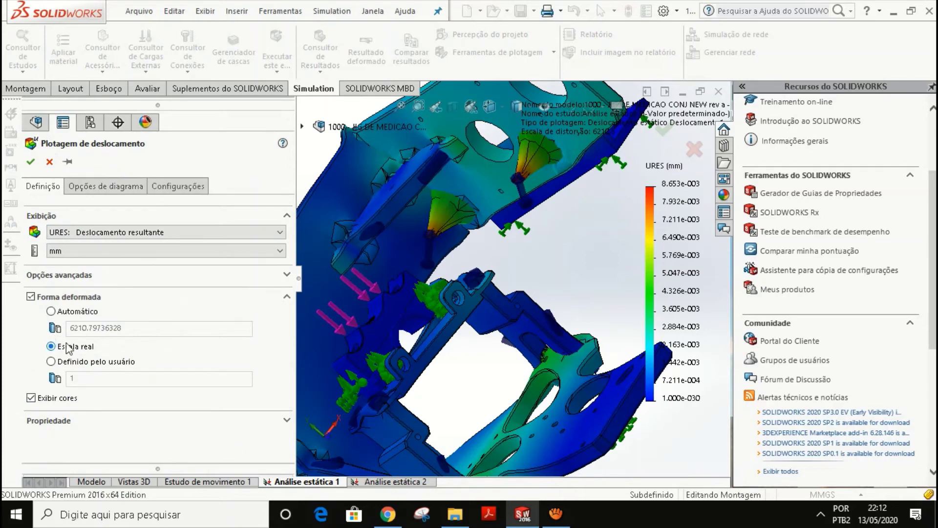
click(31, 162)
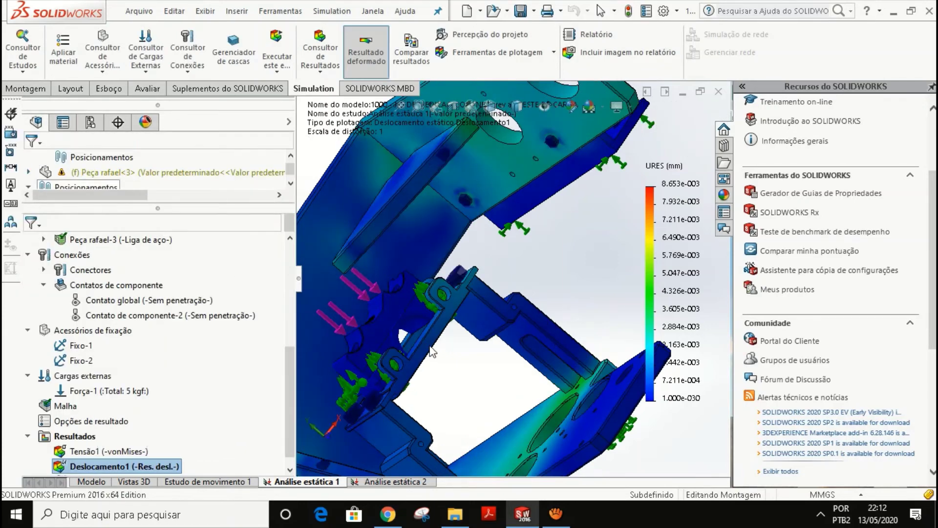
middle_drag(420, 355, 131, 443)
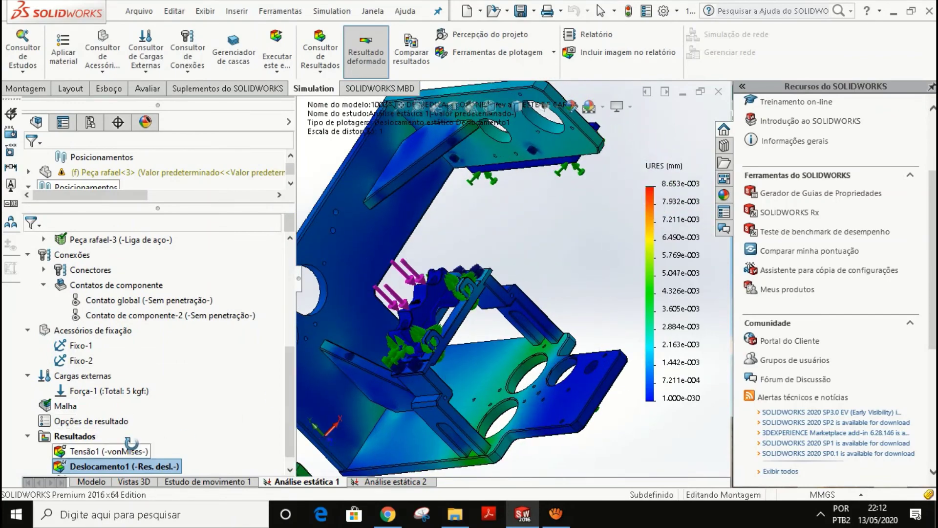
Animate the Deslocamento1 plot at real scale, examine the bushing support's movement, and close the animation.
right_click(129, 471)
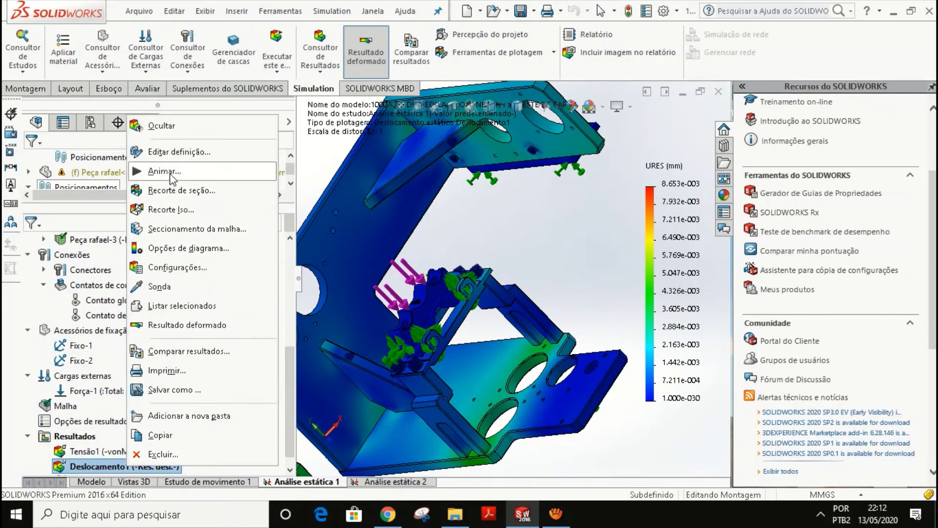
click(169, 174)
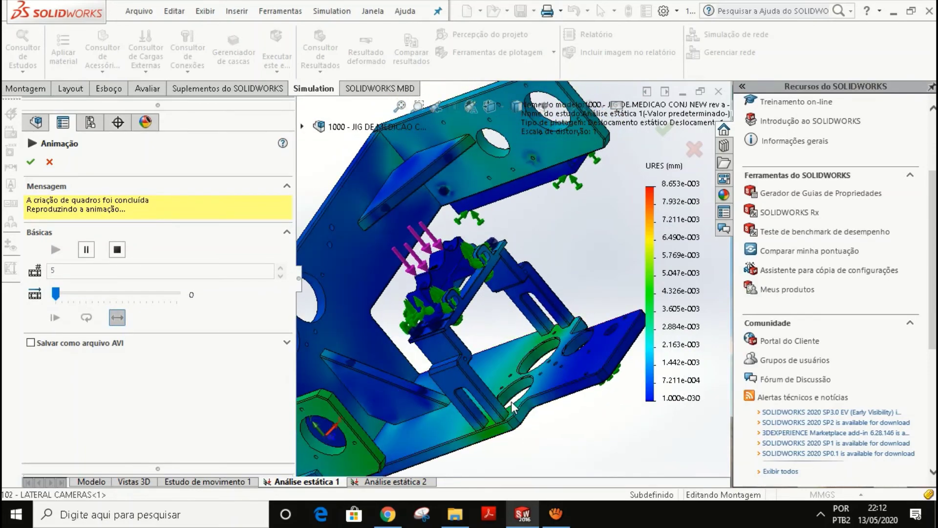
middle_drag(530, 386, 224, 385)
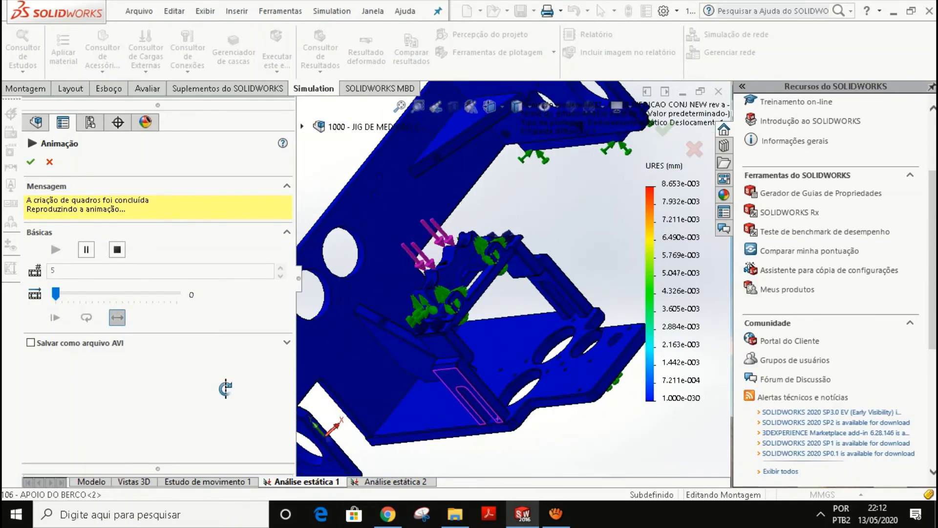
click(49, 162)
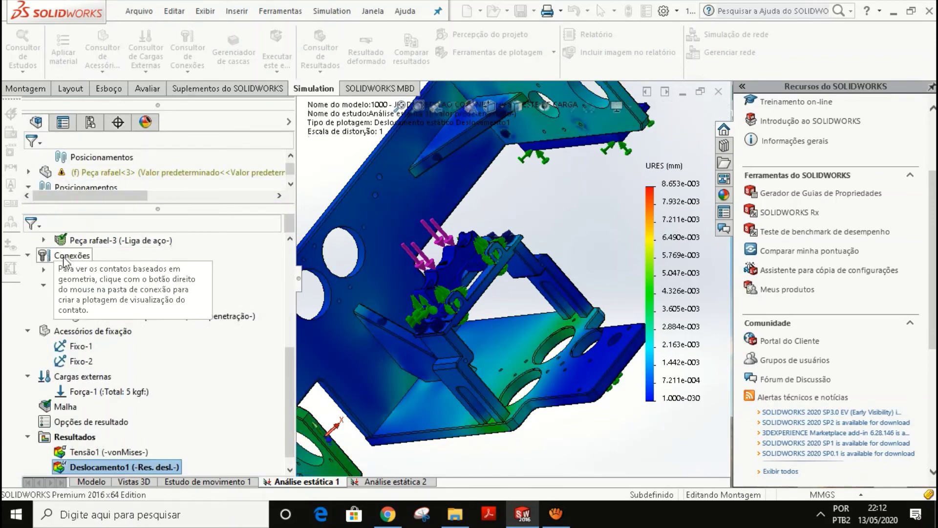
Change the displayed component of the Deslocamento1 plot to UY: Deslocamento Y, in mm.
right_click(100, 465)
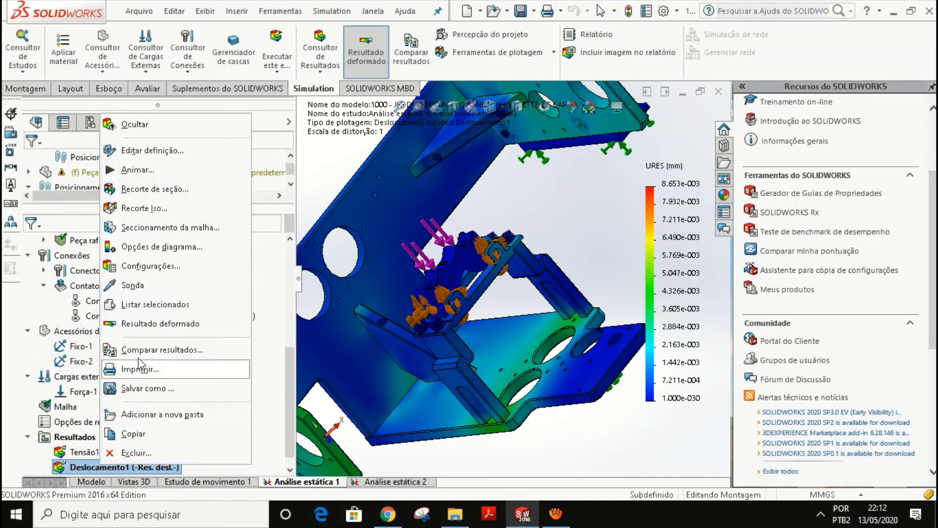
click(155, 250)
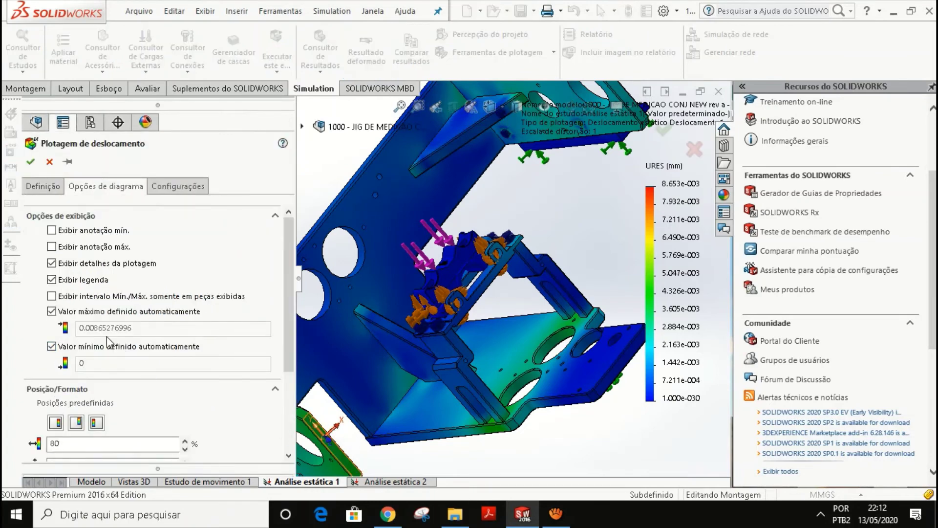
click(45, 187)
click(80, 233)
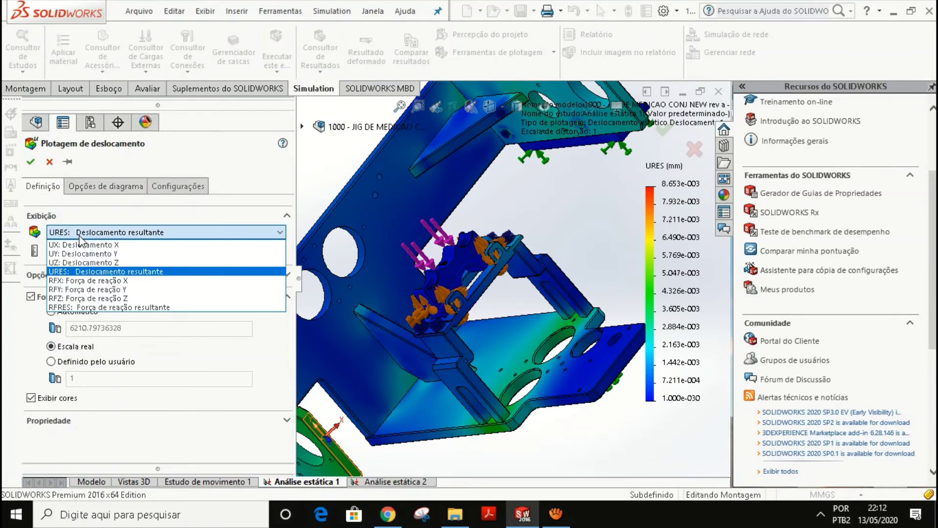
click(88, 254)
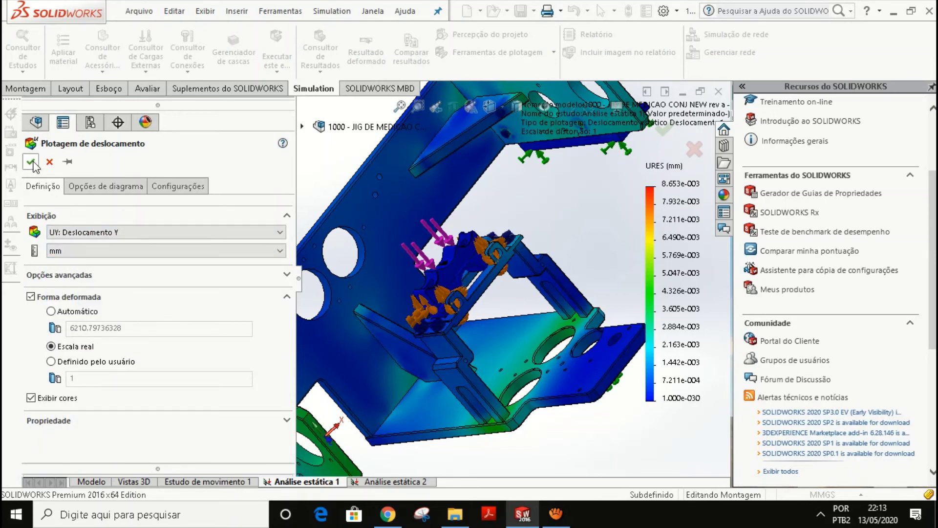
middle_drag(364, 417, 449, 335)
scroll(404, 419, up, 3)
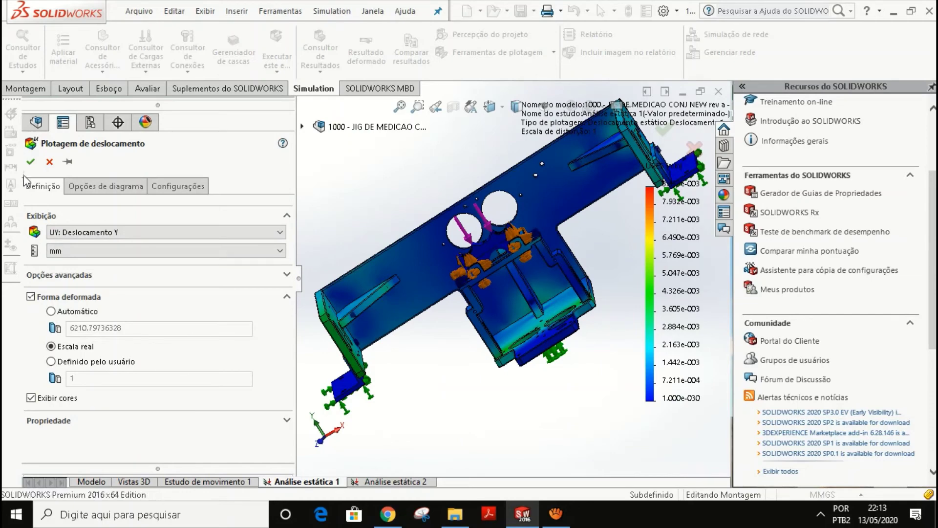
key(Return)
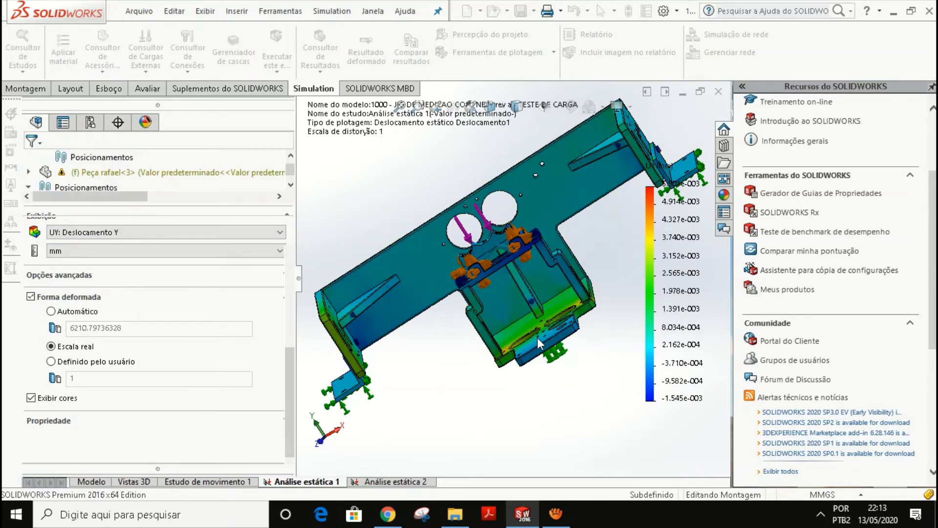
Examine the Y displacement of the base plate, bushing support and seated part against the colour legend.
middle_drag(564, 313, 634, 282)
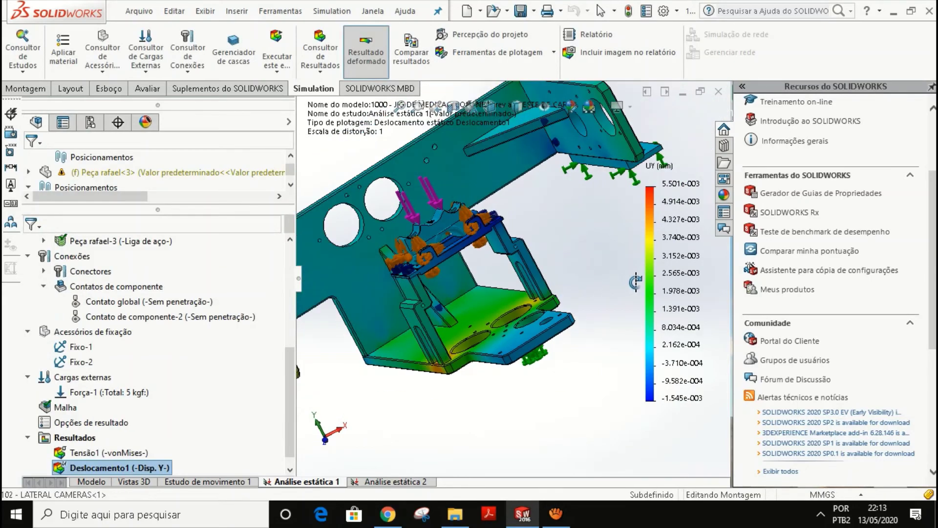
scroll(670, 239, down, 3)
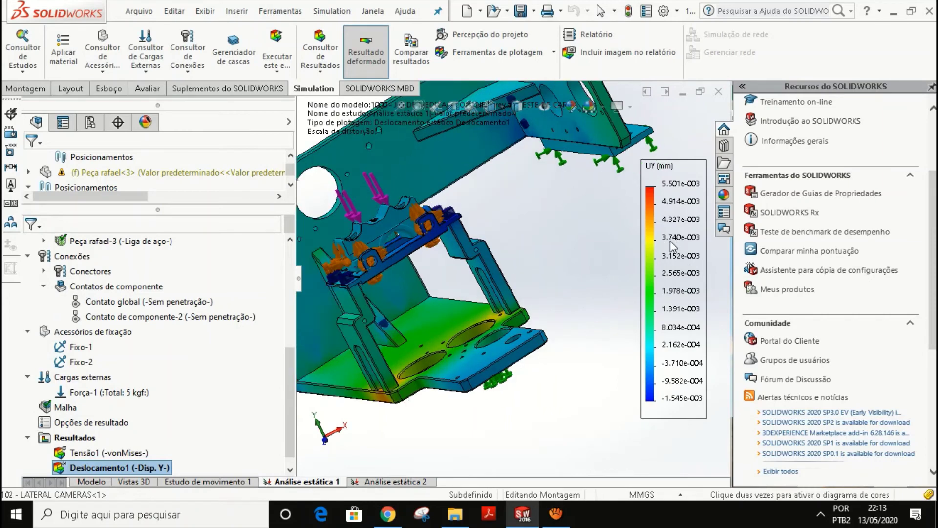
scroll(514, 312, up, 6)
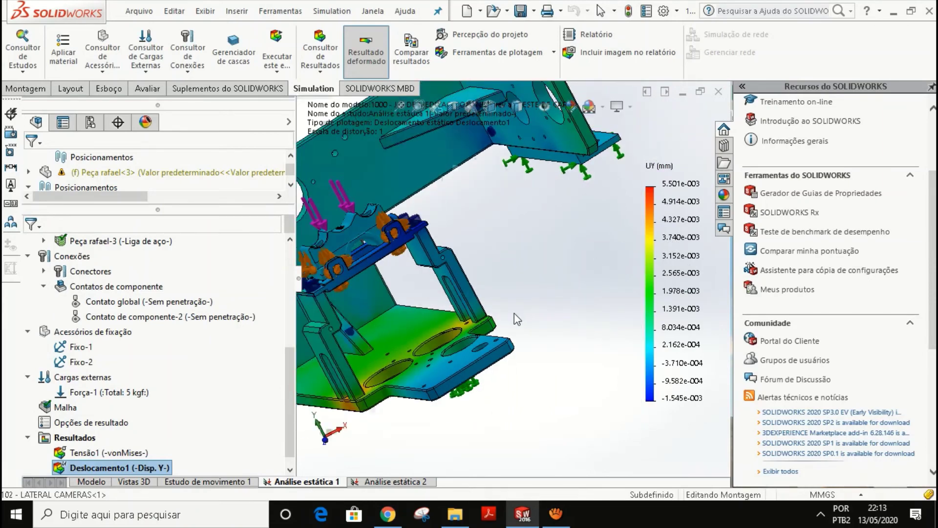
scroll(389, 273, down, 2)
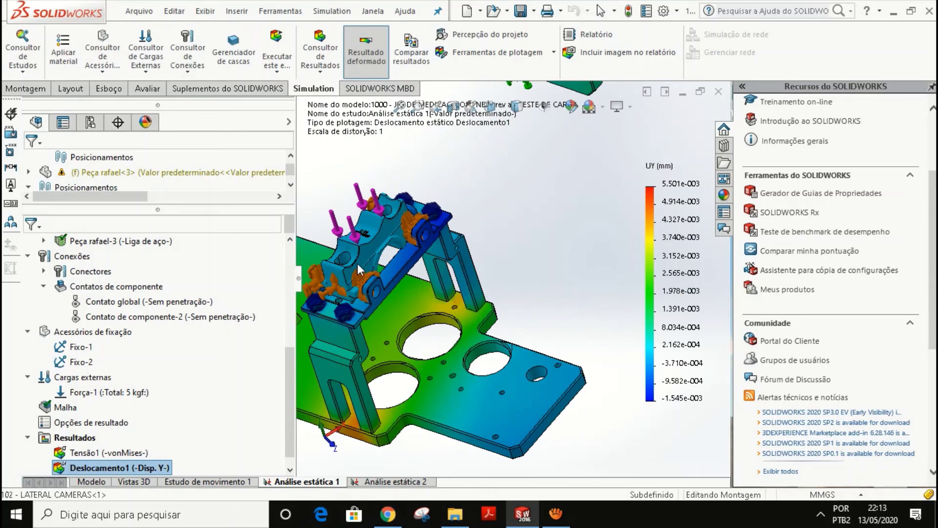
scroll(366, 259, down, 4)
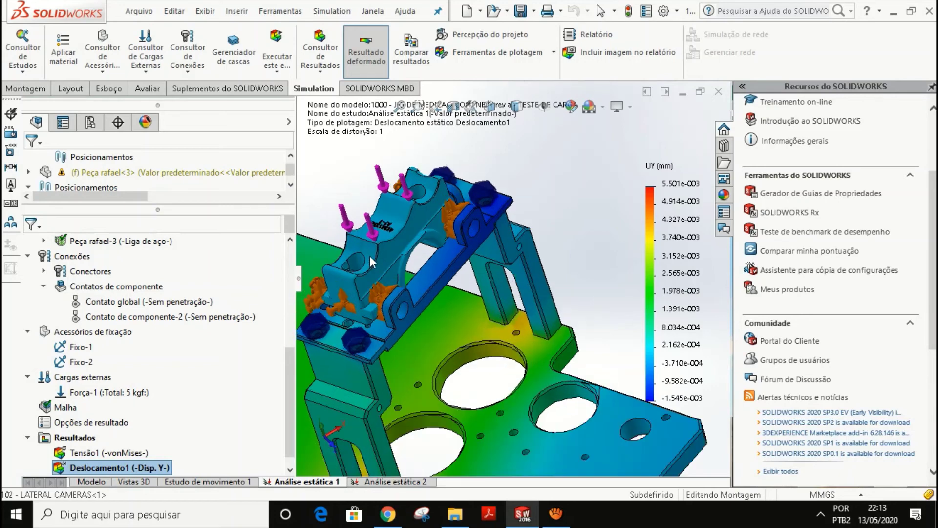
scroll(394, 270, up, 2)
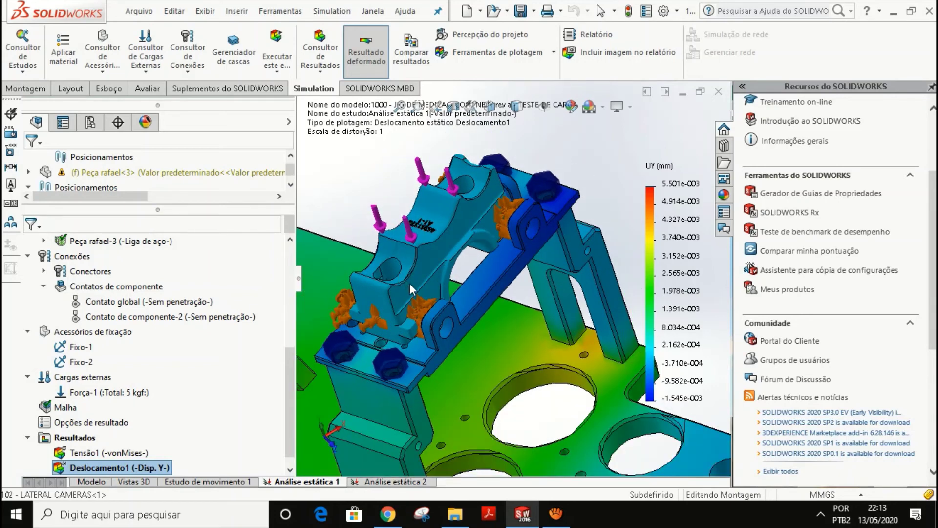
mouse_move(409, 283)
middle_down()
mouse_move(395, 260)
mouse_move(413, 270)
middle_up()
scroll(429, 283, up, 4)
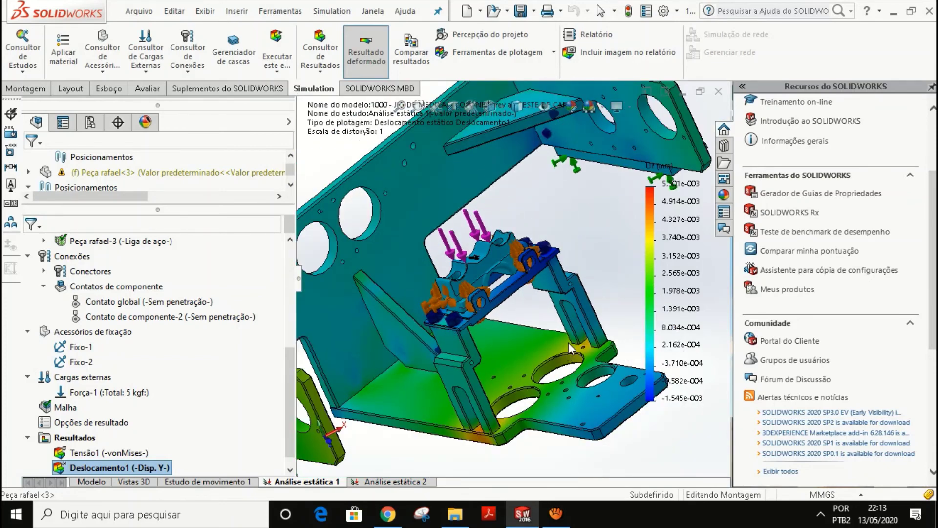
Show the equivalent strain plot Deformação1 and examine the strain around the base plate and bushing support.
middle_drag(532, 348, 471, 377)
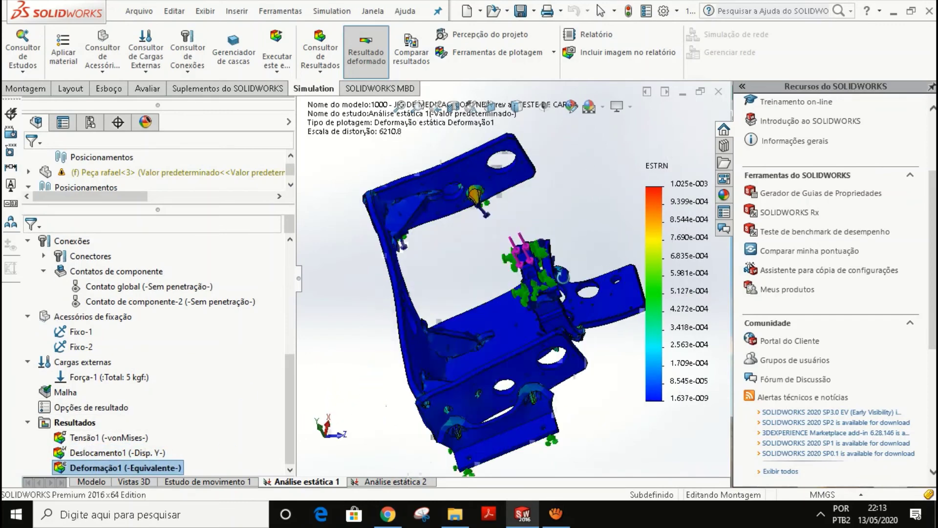
middle_drag(562, 276, 531, 336)
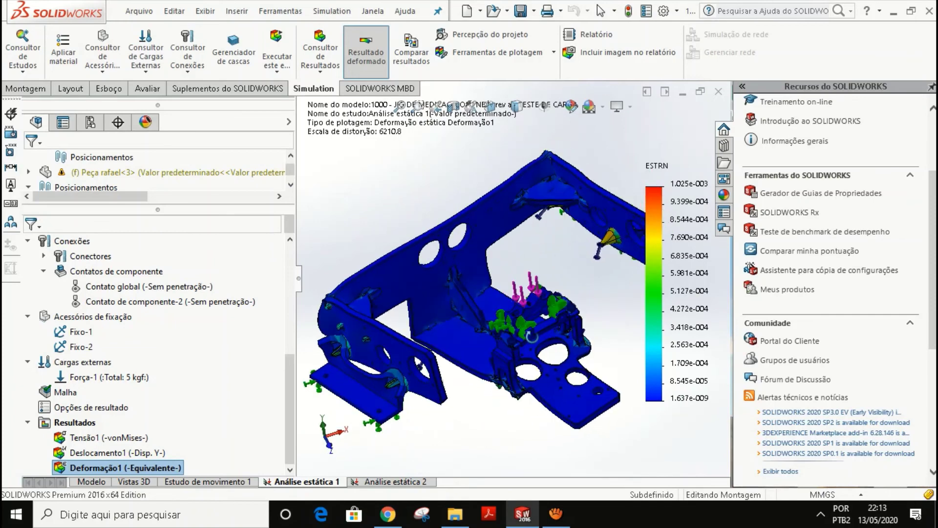
scroll(531, 336, down, 5)
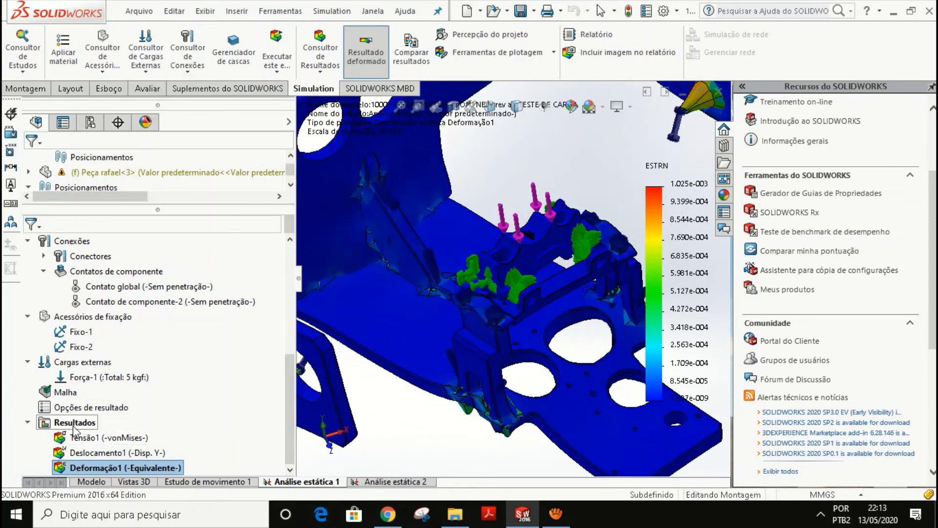
Define a factor of safety plot for all bodies using the Tensão normal máxima criterion.
right_click(74, 423)
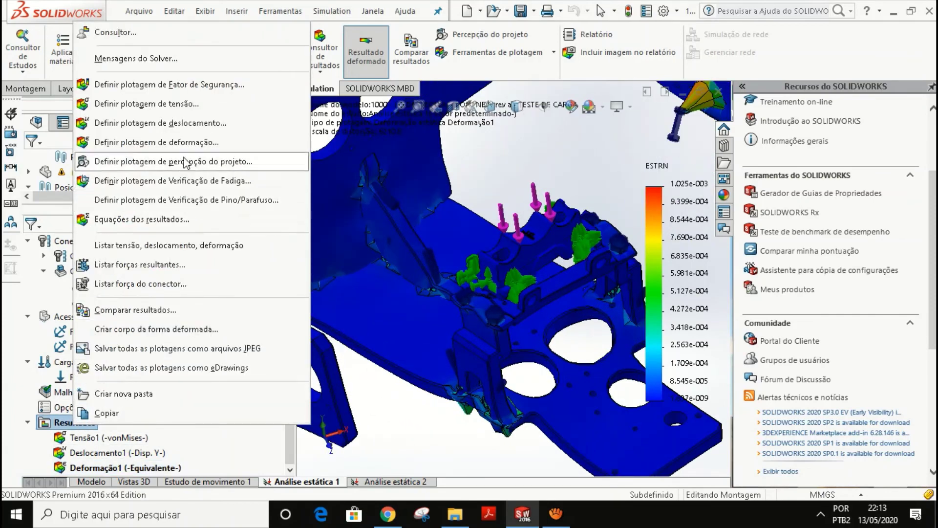
click(180, 88)
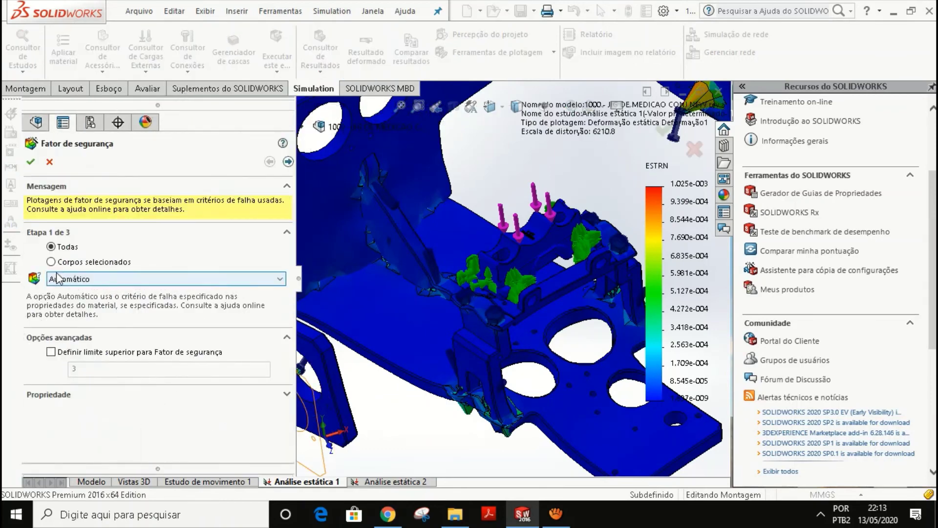
click(68, 279)
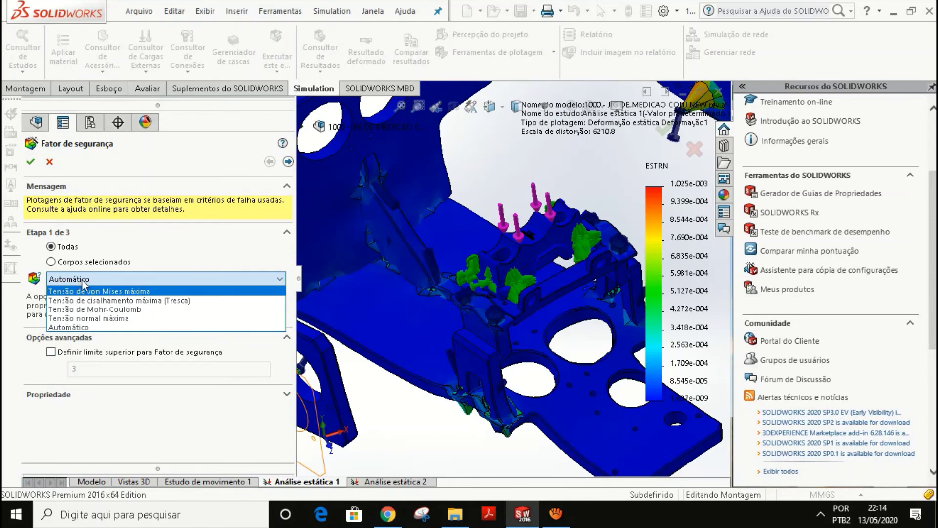
click(111, 321)
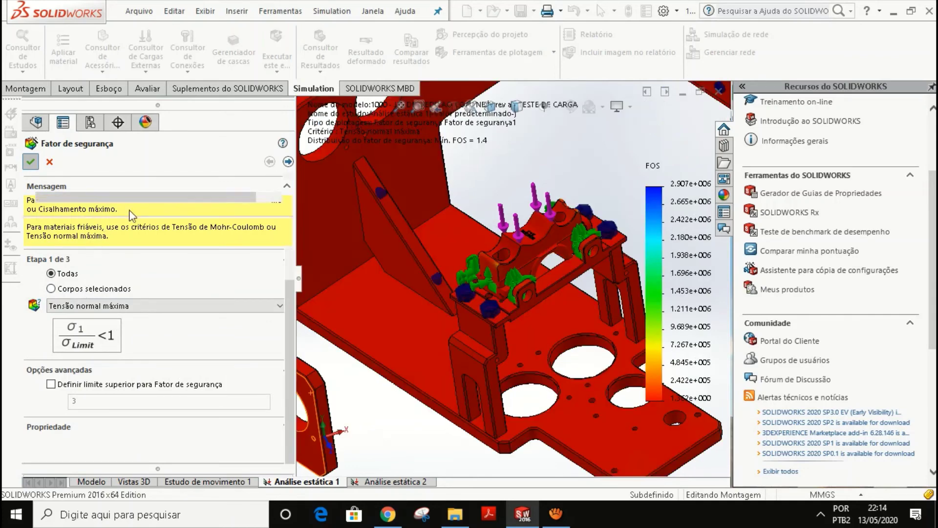
Examine the factor of safety distribution over the whole camera support, leaving the plot's settings as they are.
scroll(543, 361, up, 1)
middle_drag(564, 364, 528, 332)
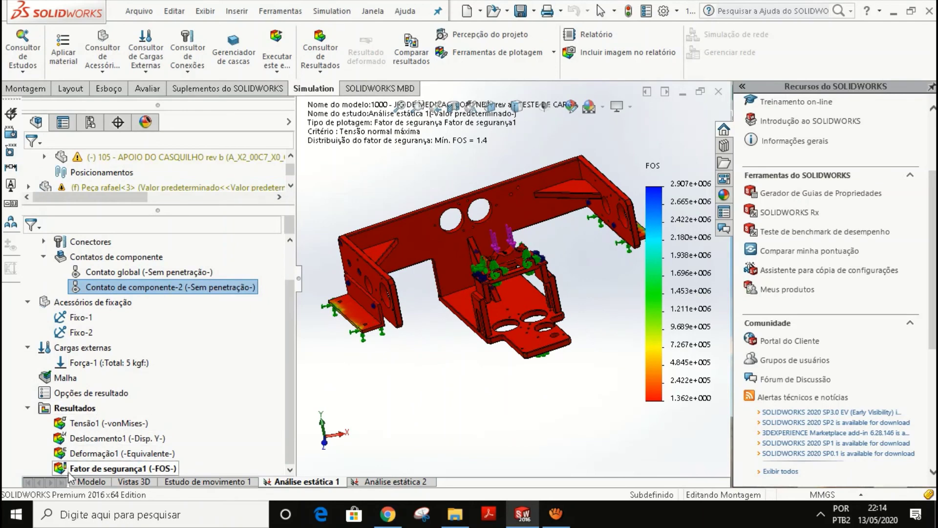
scroll(584, 295, down, 2)
middle_drag(583, 295, 510, 322)
right_click(156, 467)
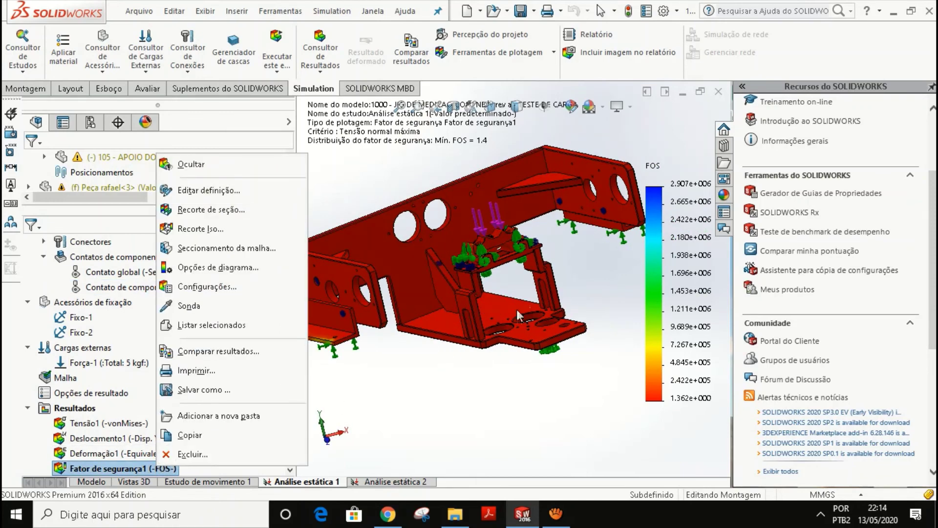
click(472, 150)
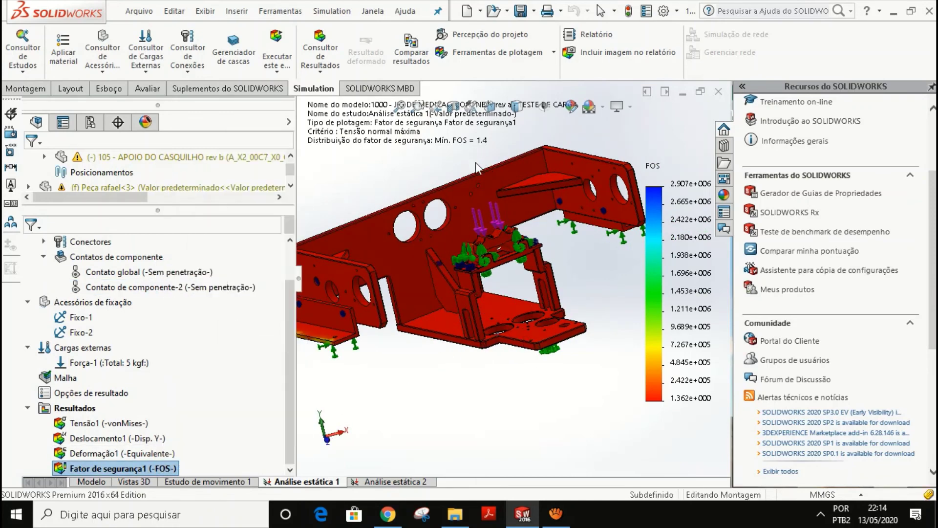
Review the factor of safety plot's chart options and its fringe, boundary and deformed-plot settings, leaving them as they are.
scroll(446, 181, down, 2)
scroll(446, 193, up, 2)
scroll(467, 165, down, 2)
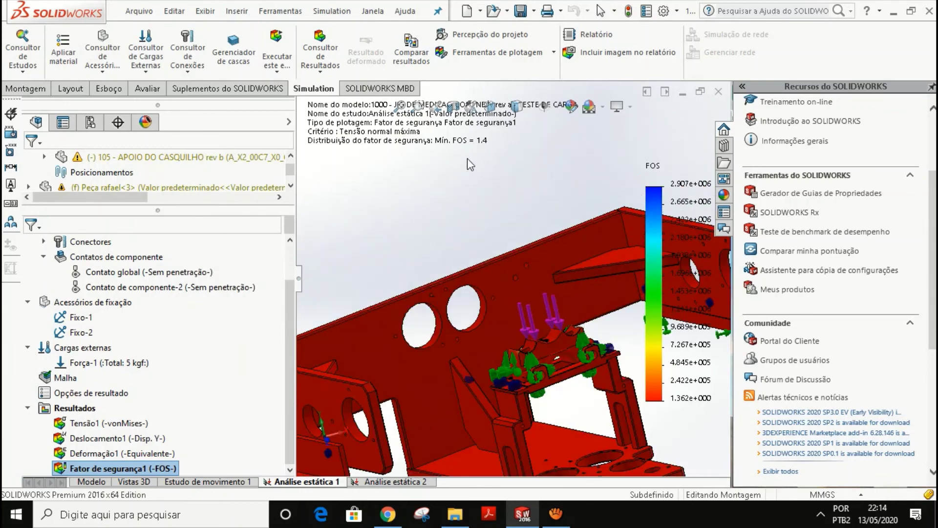
right_click(108, 470)
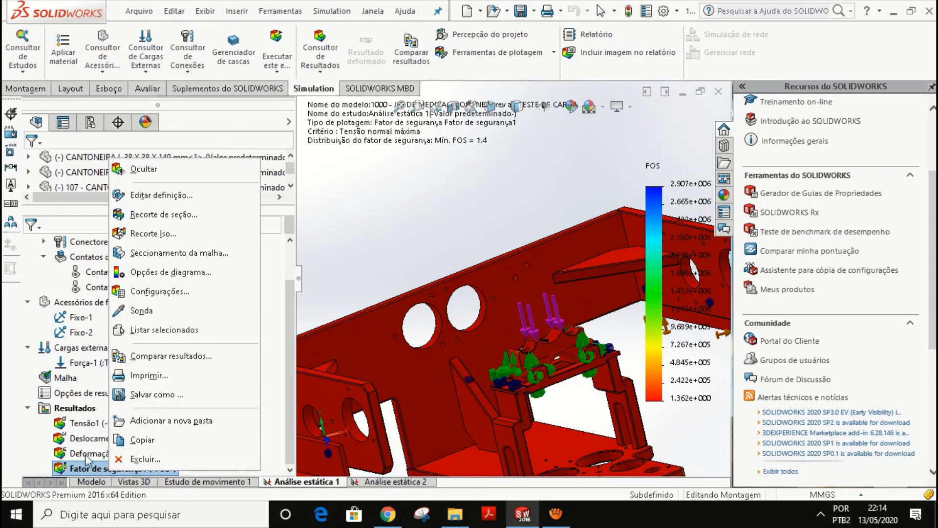
click(172, 276)
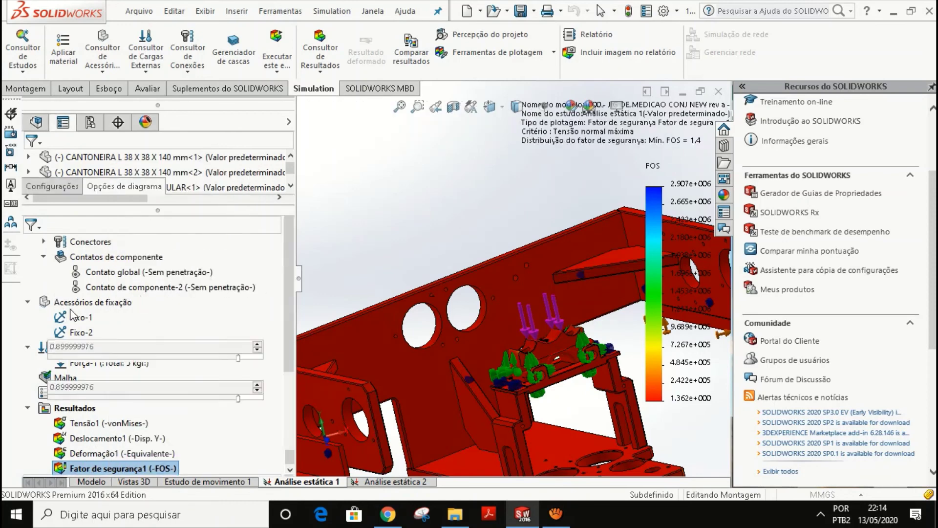
scroll(93, 350, down, 4)
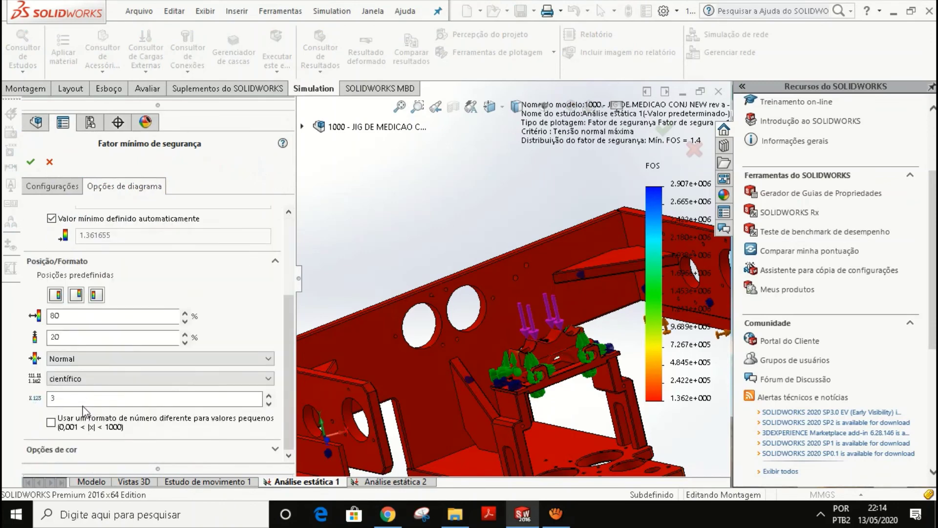
click(52, 187)
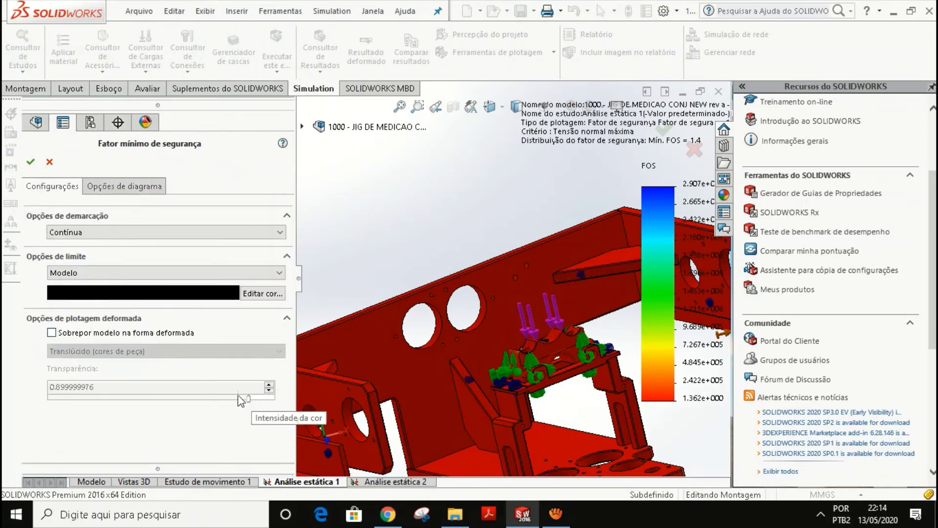
click(49, 163)
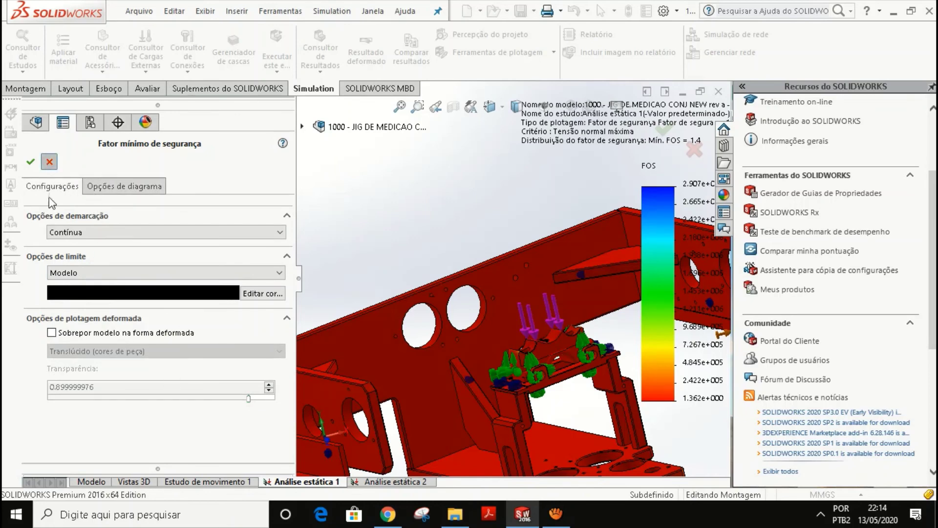
right_click(89, 471)
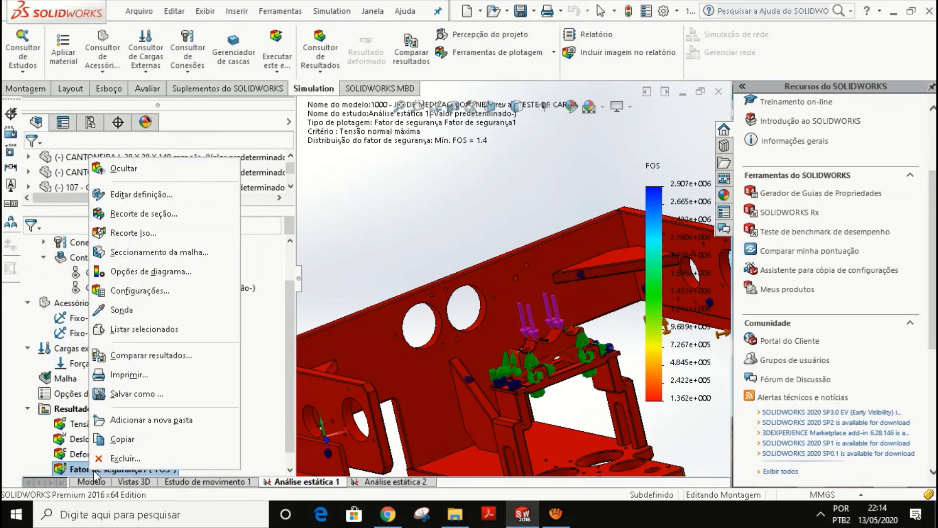
click(119, 271)
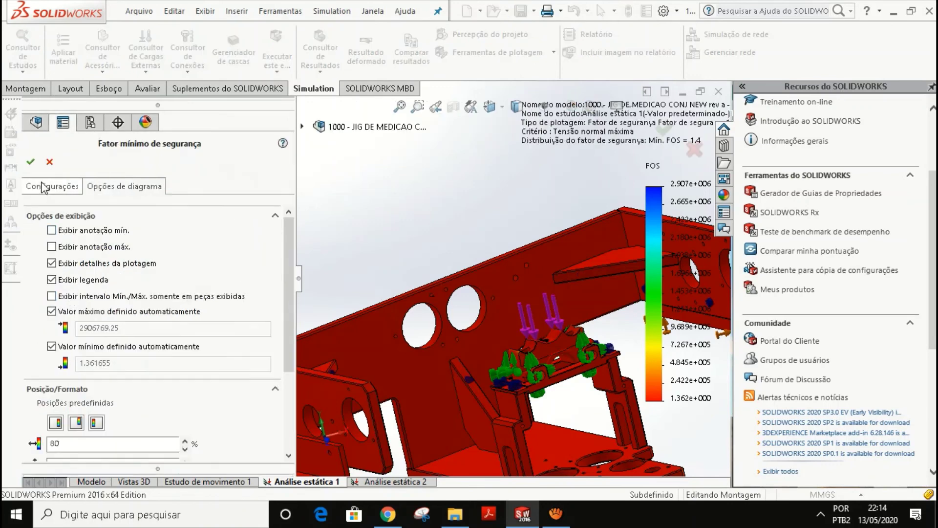
click(42, 189)
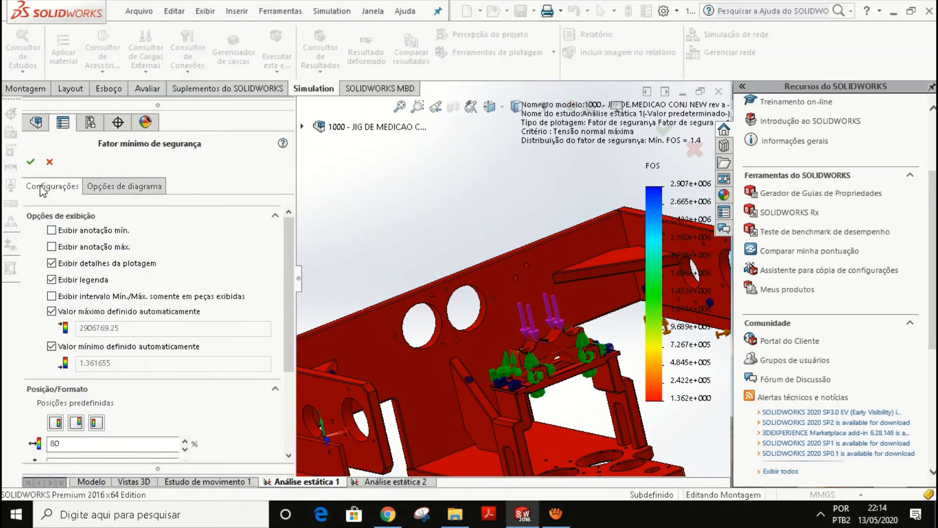
click(30, 161)
Delete the factor of safety plot Fator de segurança1 from the study's results.
right_click(128, 465)
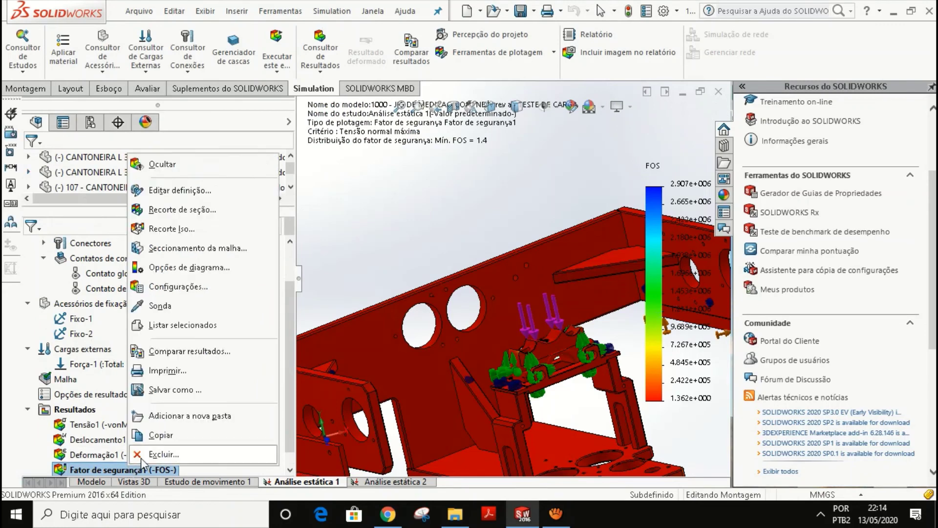
click(150, 456)
click(473, 285)
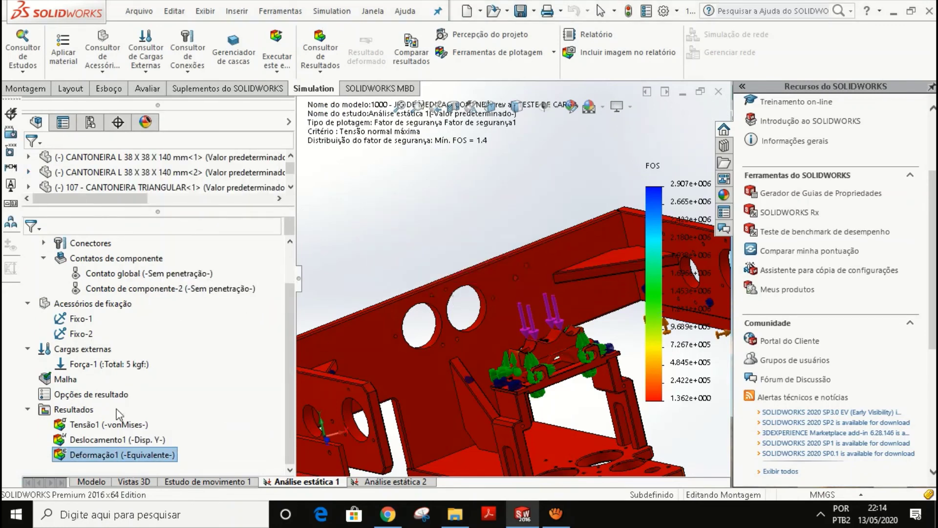
Define a factor of safety plot for all bodies using the Tensão de von Mises máxima criterion.
right_click(76, 409)
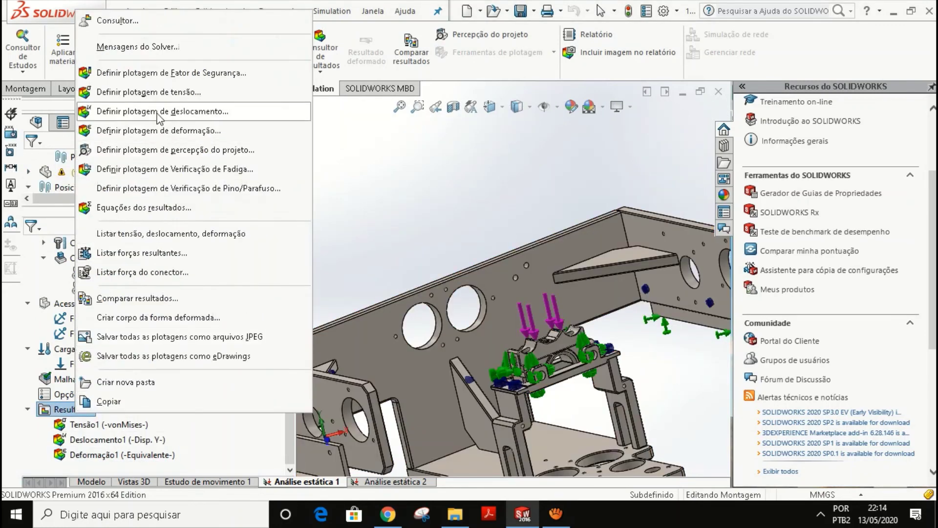
click(170, 74)
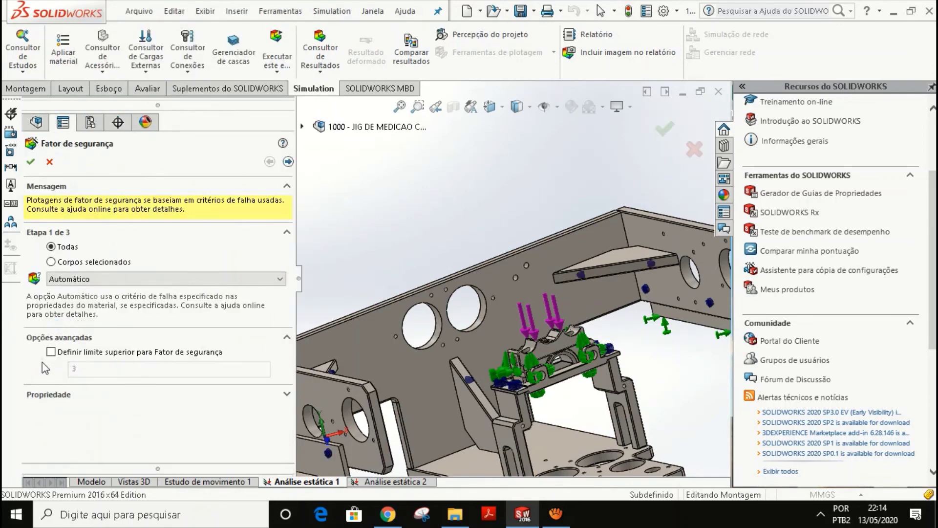
click(98, 281)
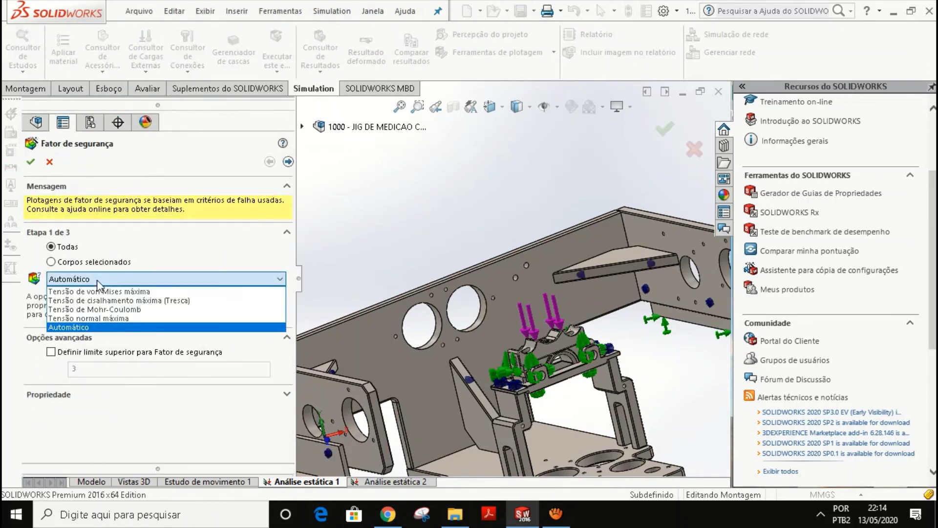
click(134, 295)
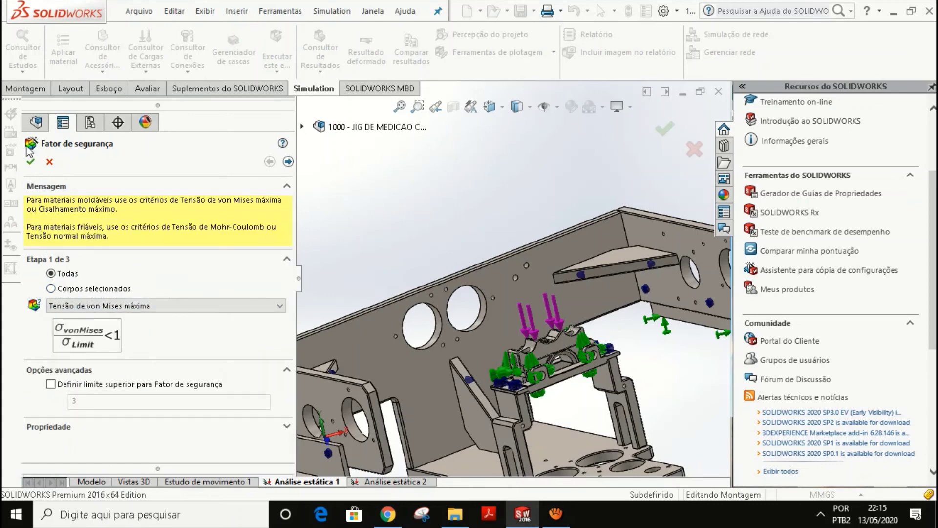
click(30, 161)
Examine the von Mises factor of safety distribution on the underside, base plate and side brackets of the camera support.
scroll(548, 324, up, 2)
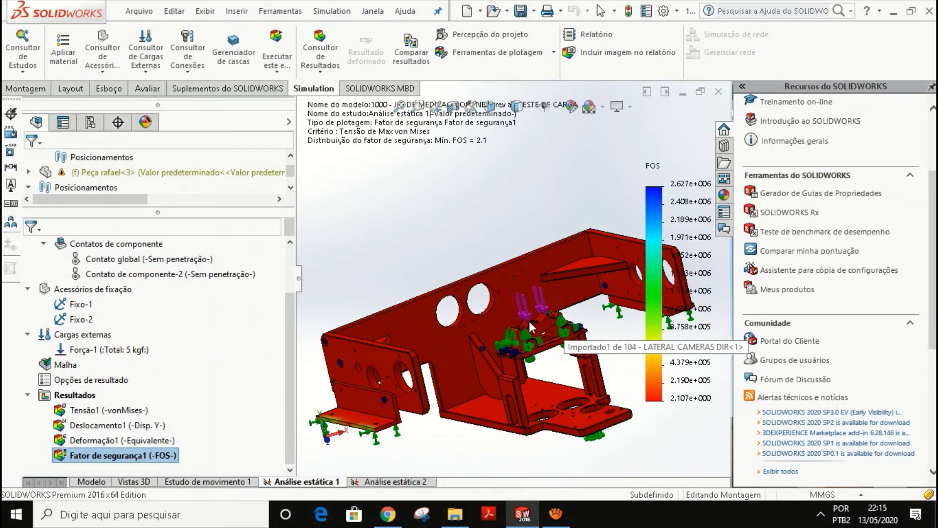
middle_drag(529, 321, 464, 293)
scroll(523, 345, down, 4)
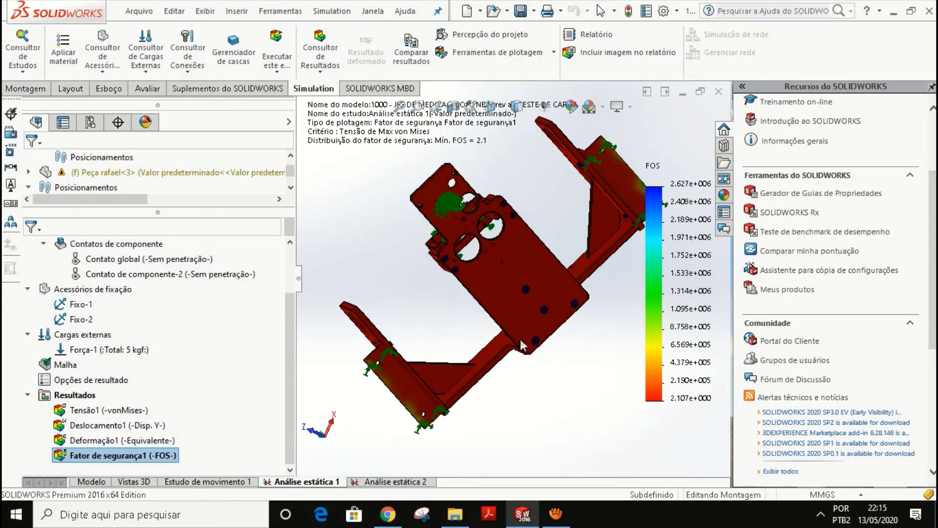
middle_drag(522, 344, 565, 406)
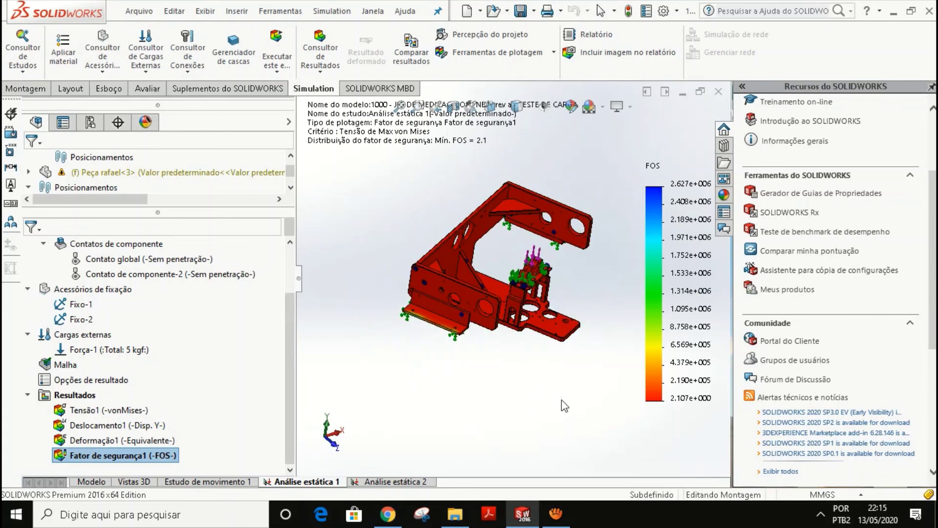
scroll(561, 283, down, 3)
middle_drag(517, 288, 512, 306)
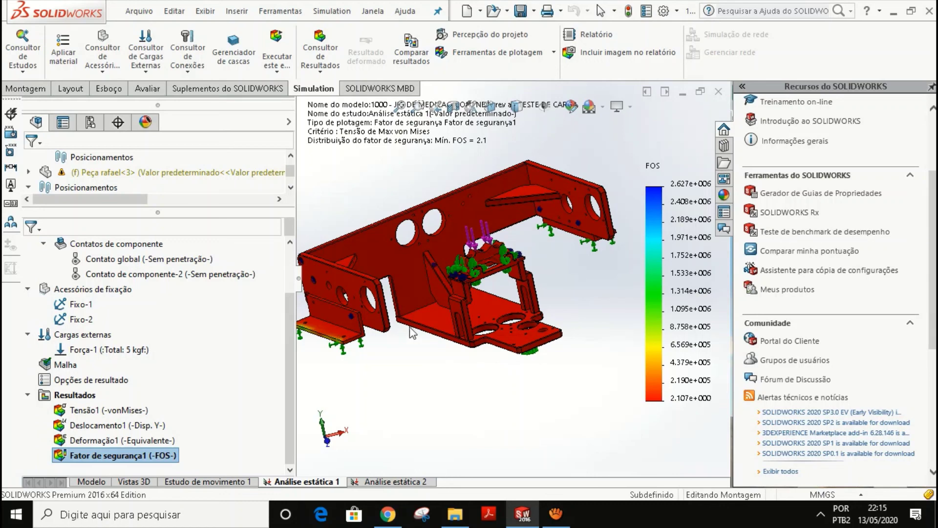
middle_drag(414, 281, 435, 285)
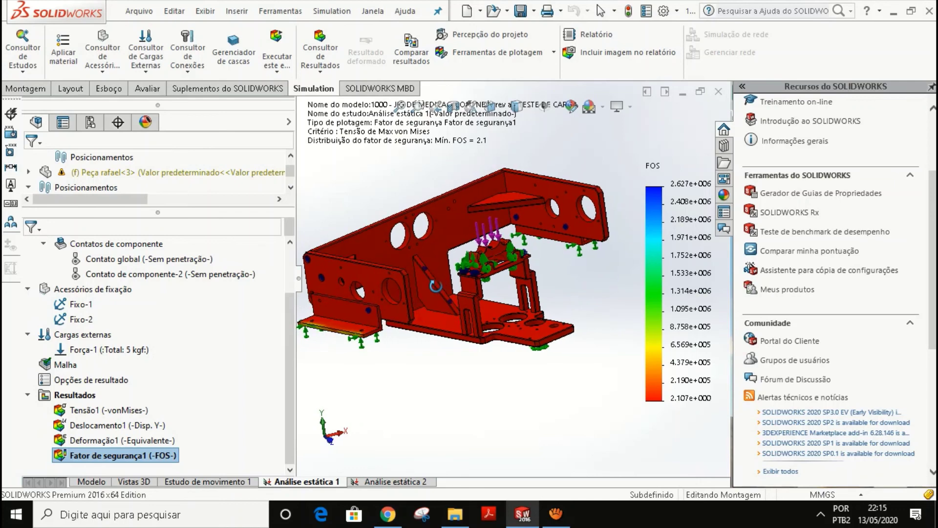